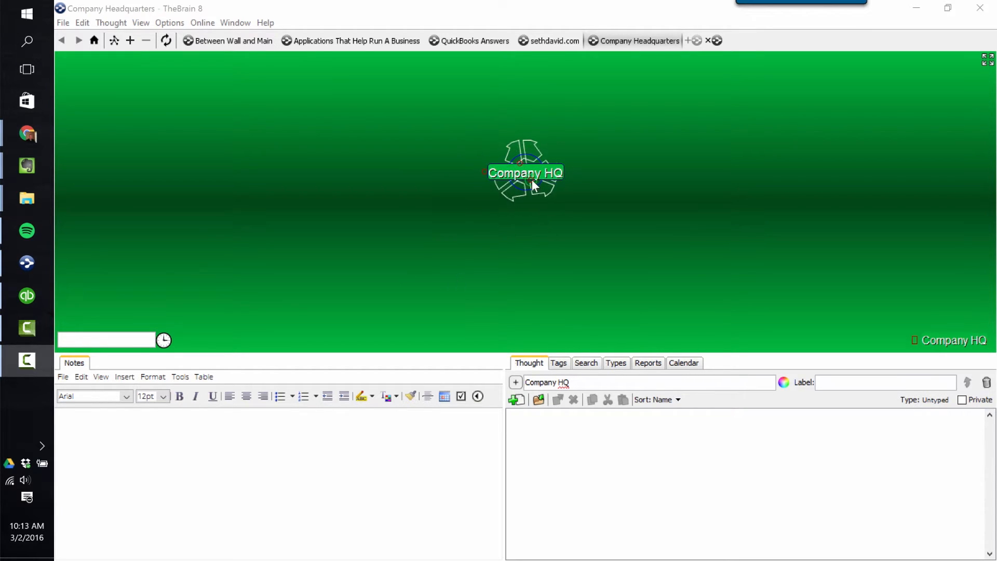
Step: Create three child thoughts under Company HQ named Location 1, Location 2 and Location 3
left_click(520, 143)
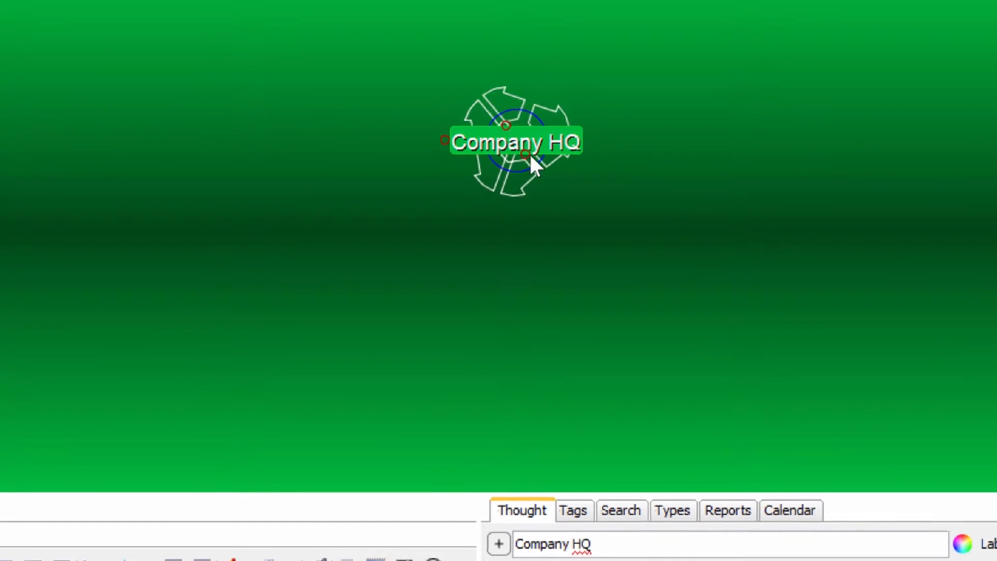
left_click_drag(527, 155, 225, 225)
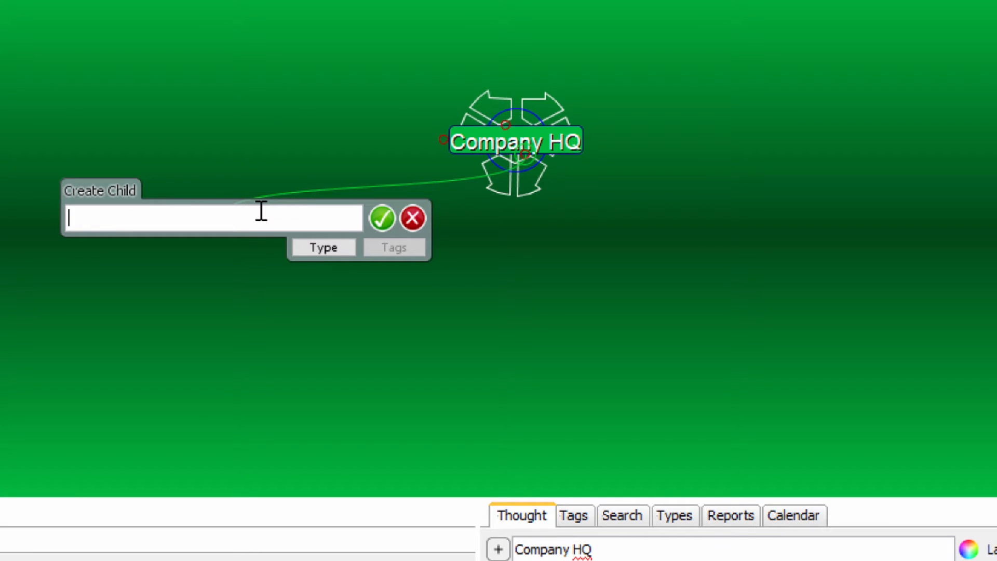
type("Location 1")
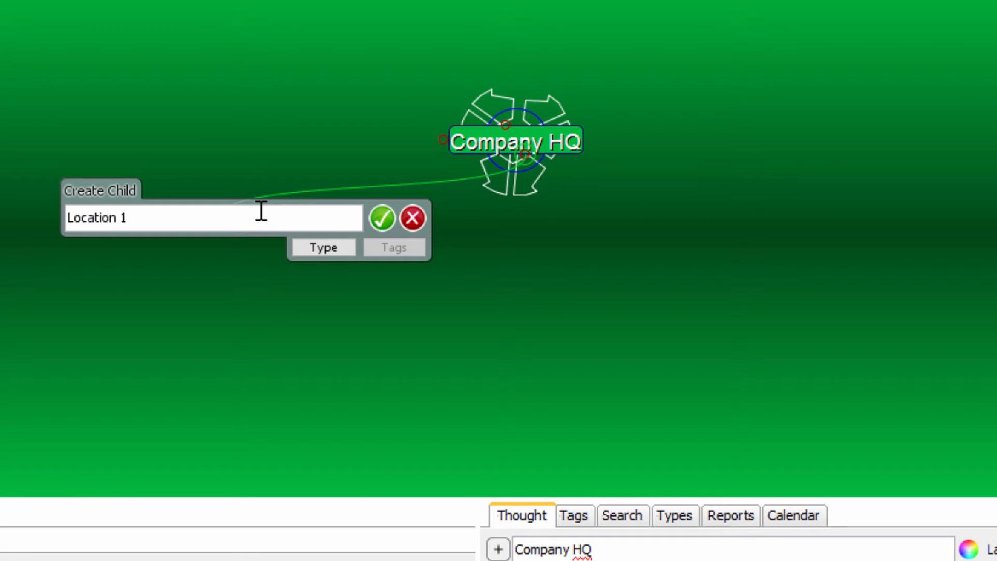
type("; Location")
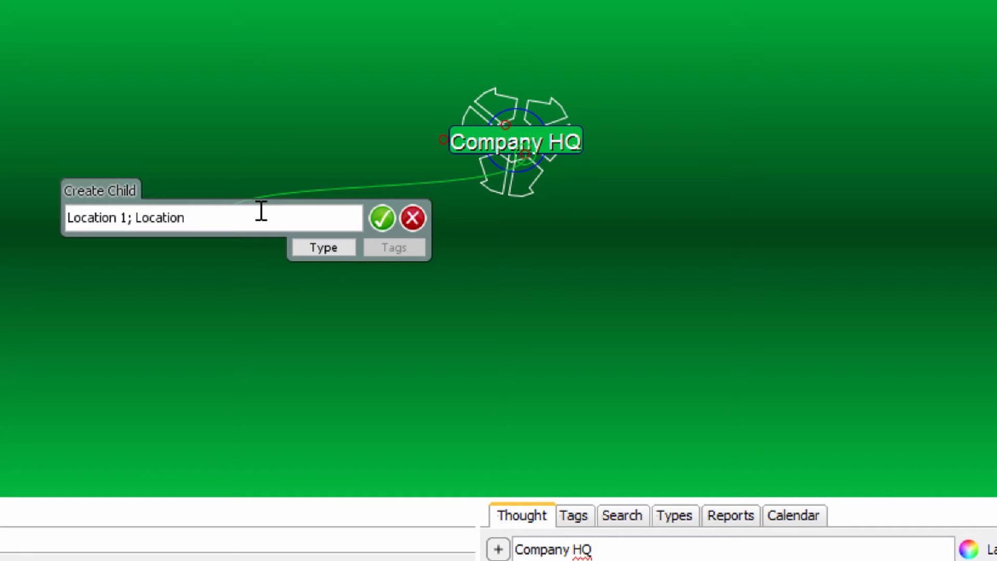
type(" 2; Location 2; Locati")
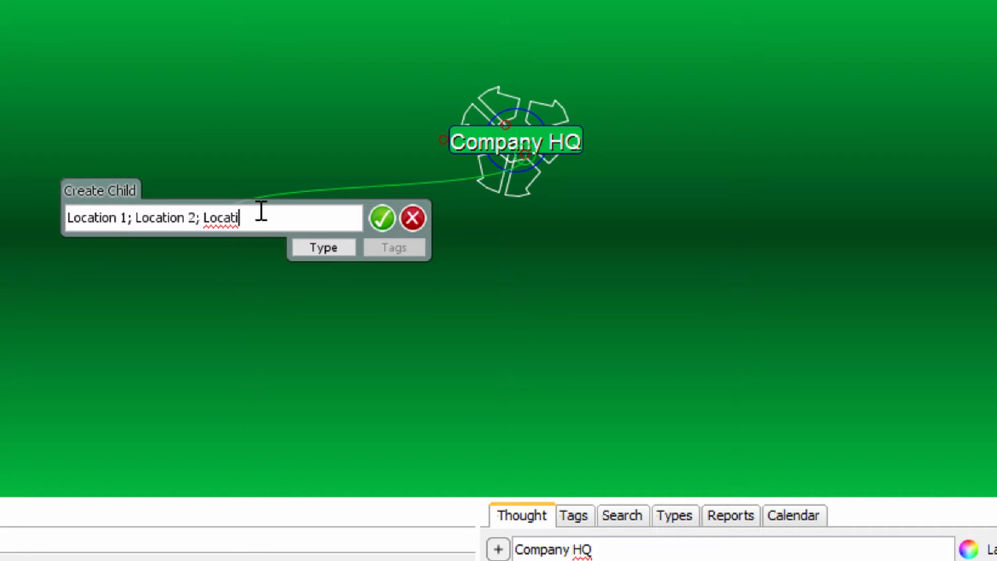
type("3")
key("Return")
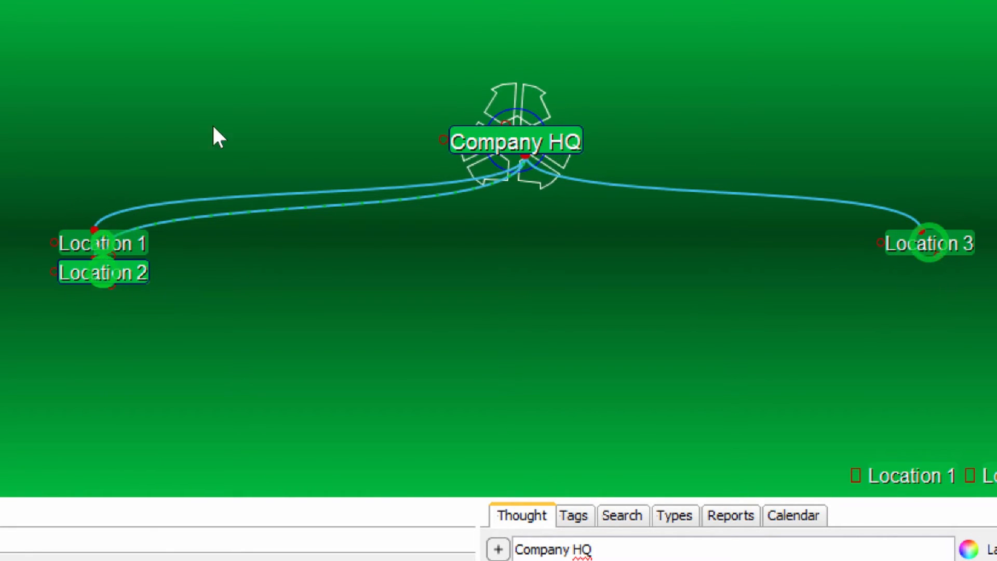
left_click(117, 246)
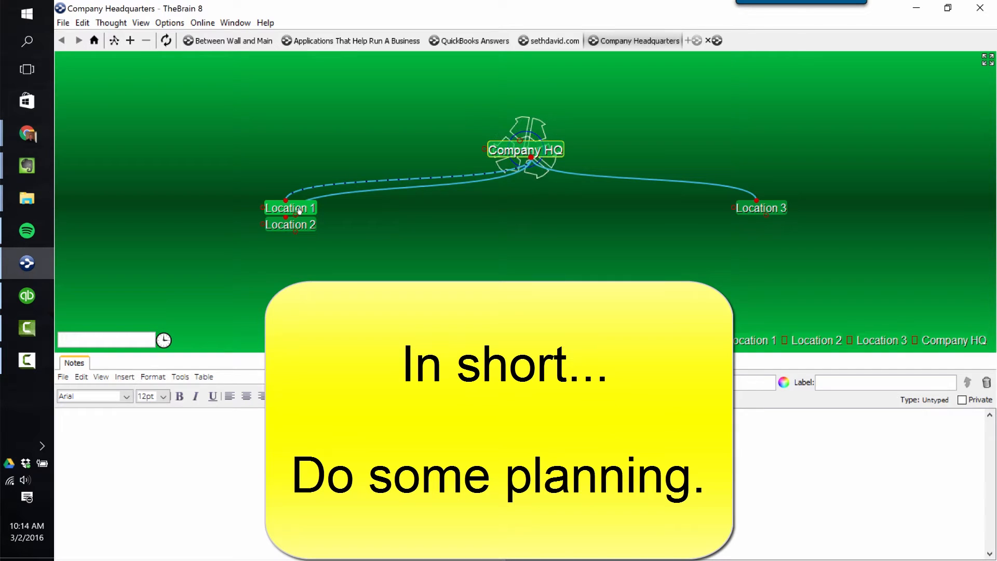
Step: Switch to Qvinci in Chrome and start adding a new company from the All Companies page
mouse_move(26, 140)
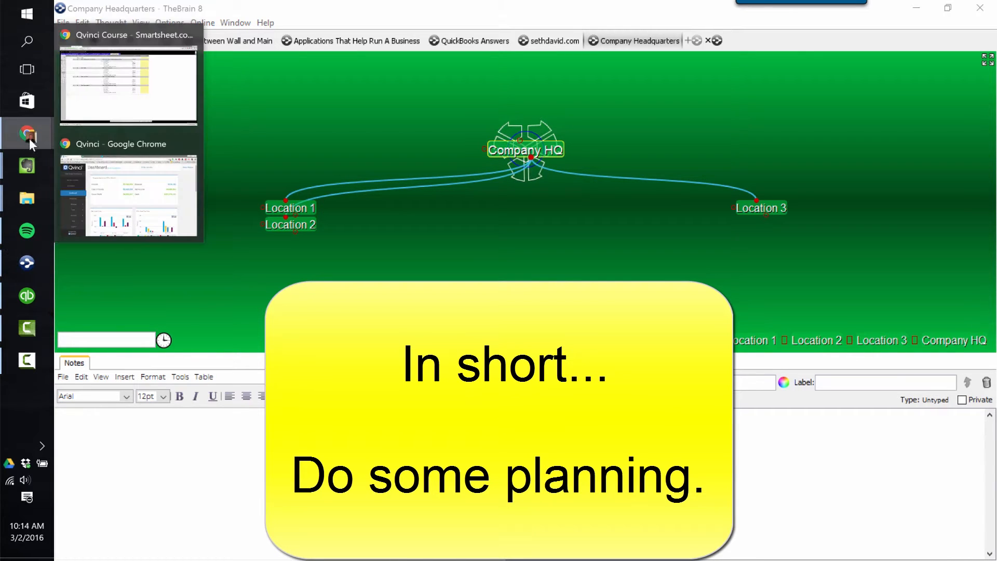
left_click(112, 179)
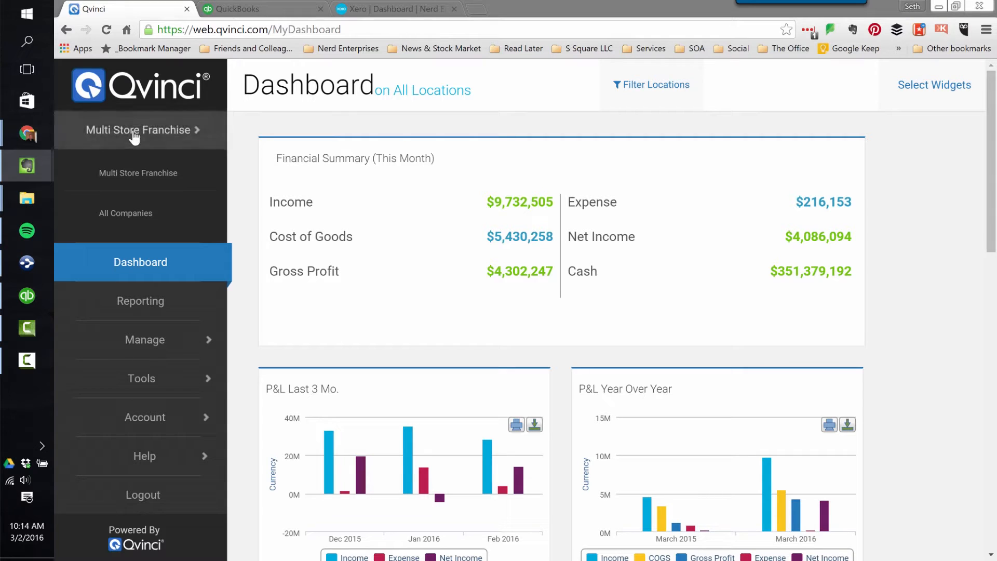
left_click(134, 136)
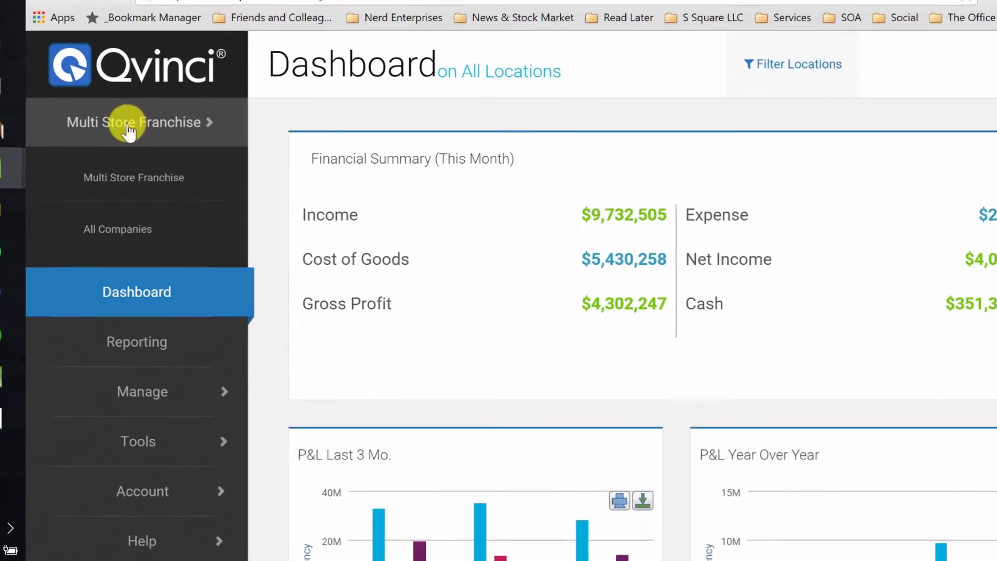
left_click(130, 217)
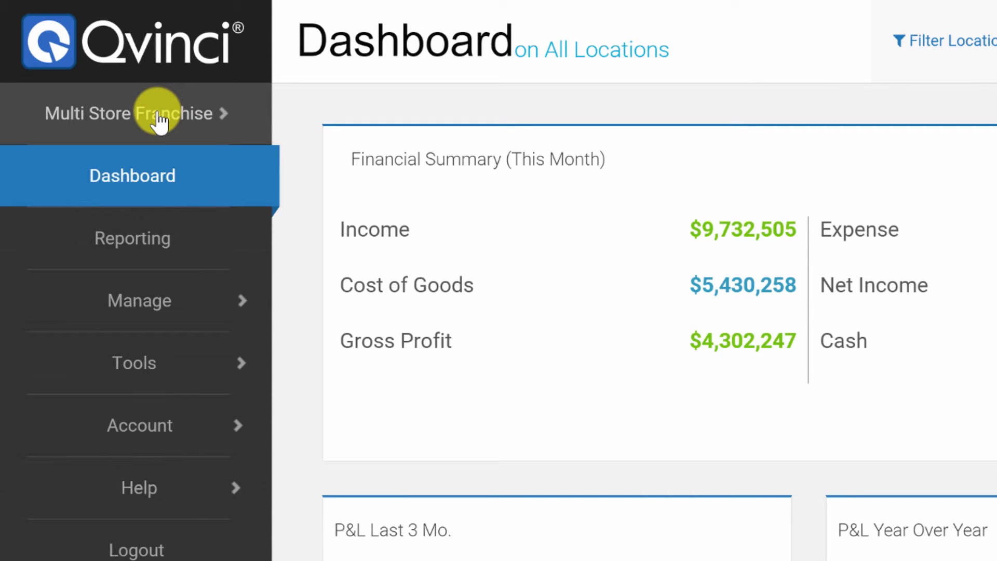
left_click(160, 120)
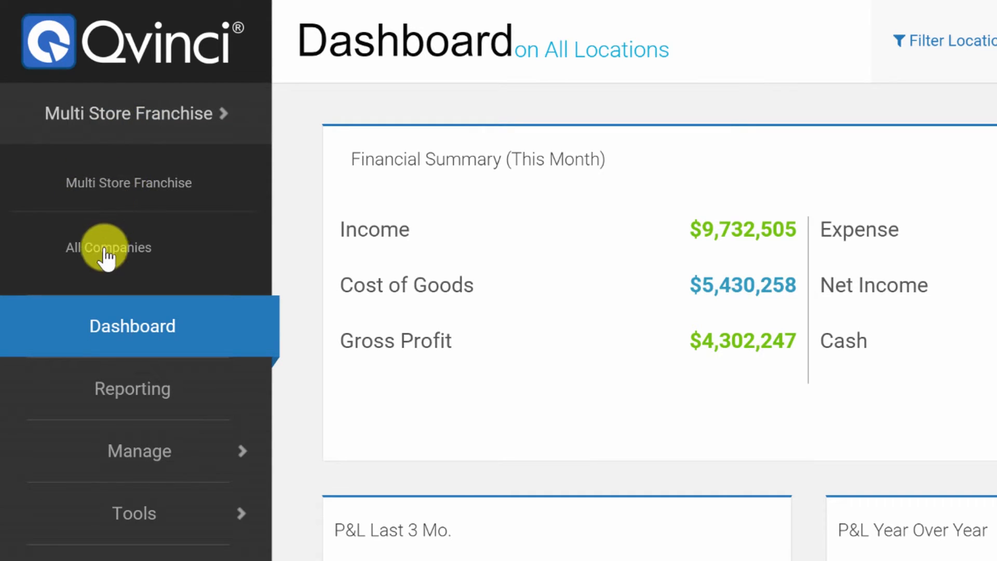
left_click(105, 256)
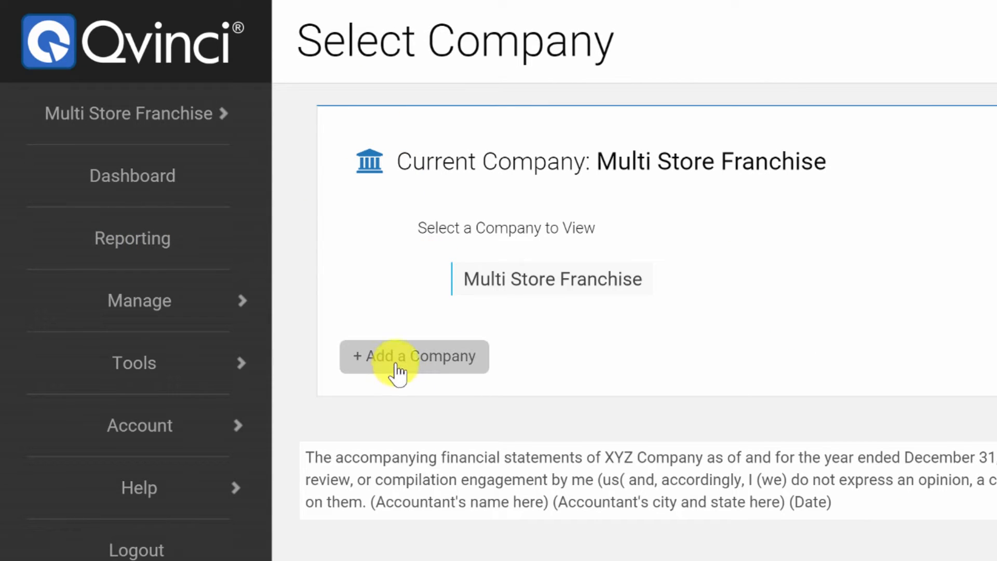
left_click(413, 363)
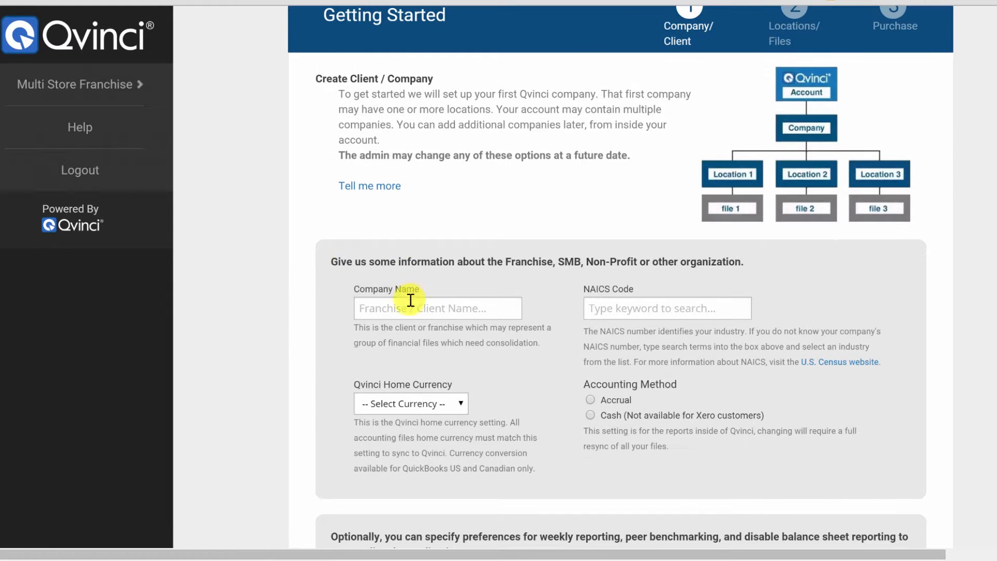
Step: Enter World Domination, Inc. as the company name in the Getting Started form
scroll(627, 271, "up", 2)
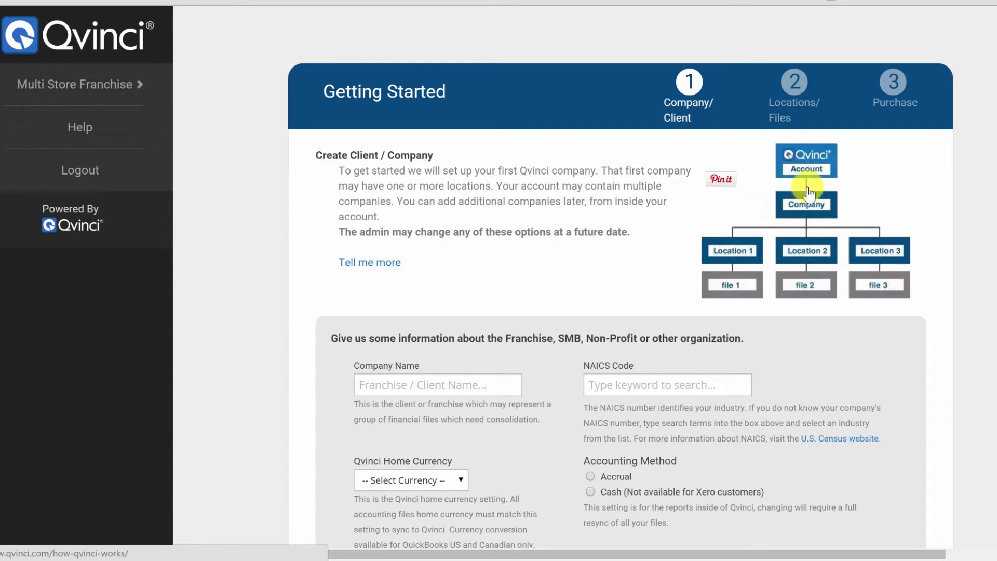
left_click(390, 385)
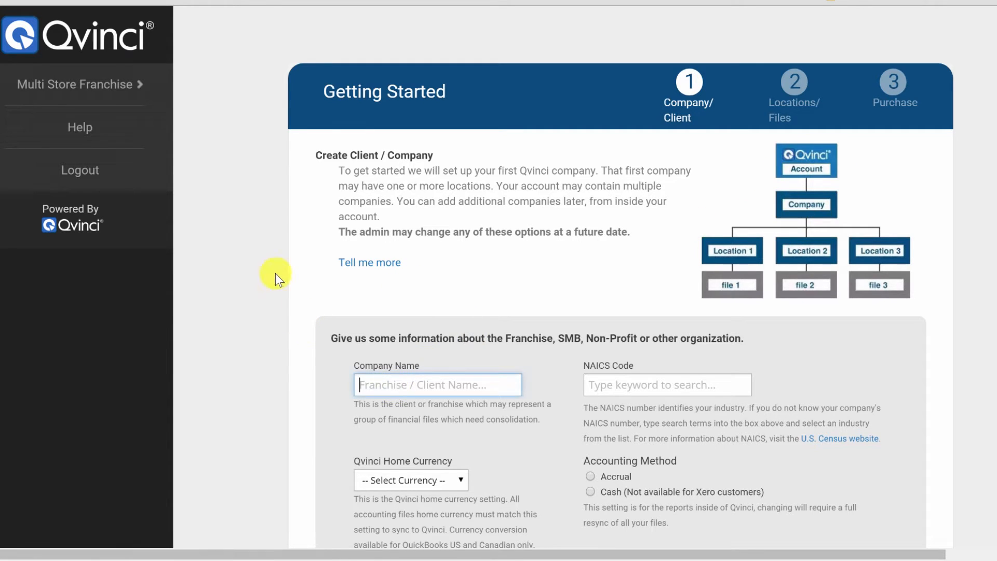
type("N")
key("BackSpace")
type("W")
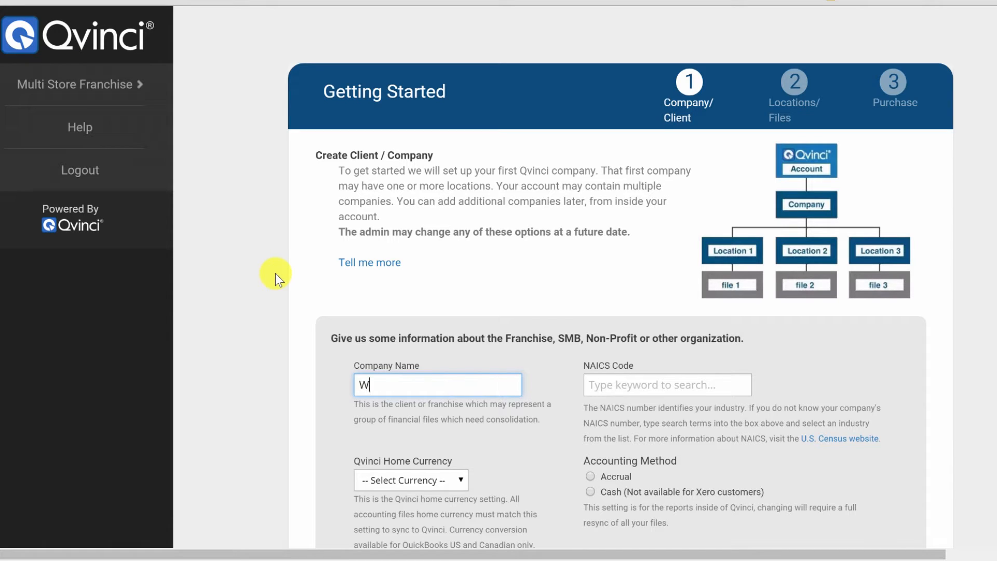
type("orld Domination")
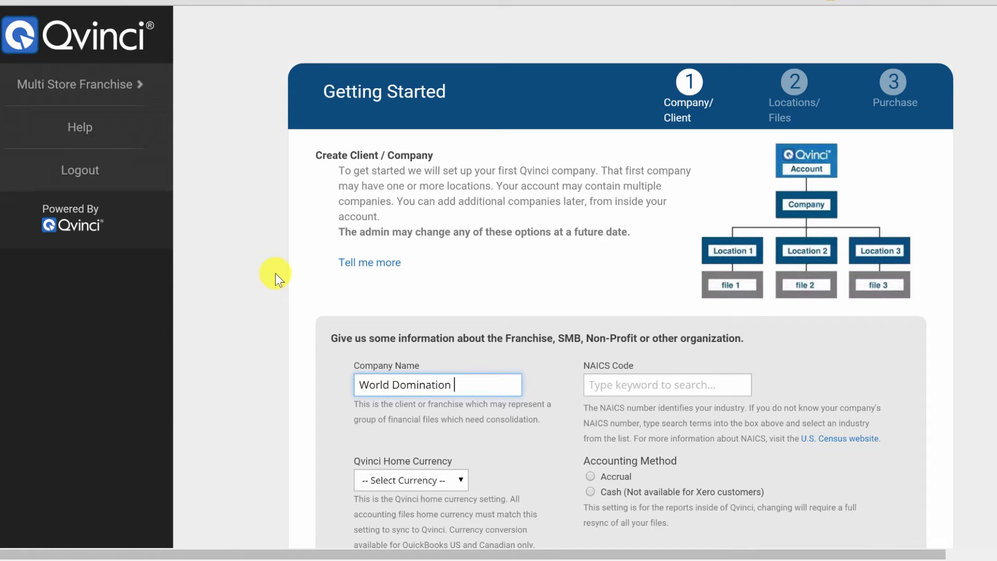
type(", Inc.")
key("Tab")
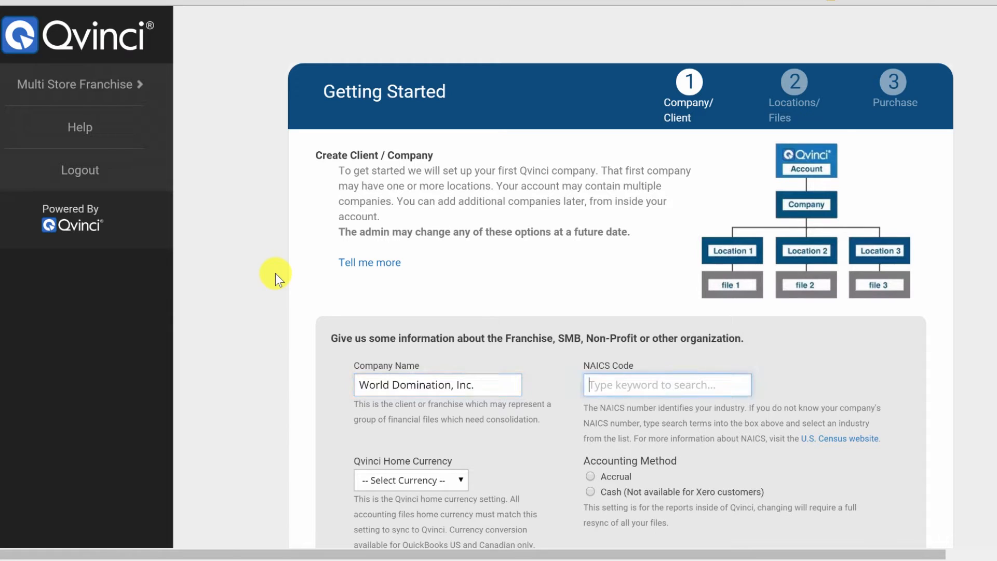
Step: Set the company's accounting method to Accrual and its Qvinci home currency to USD
scroll(356, 266, "down", 3)
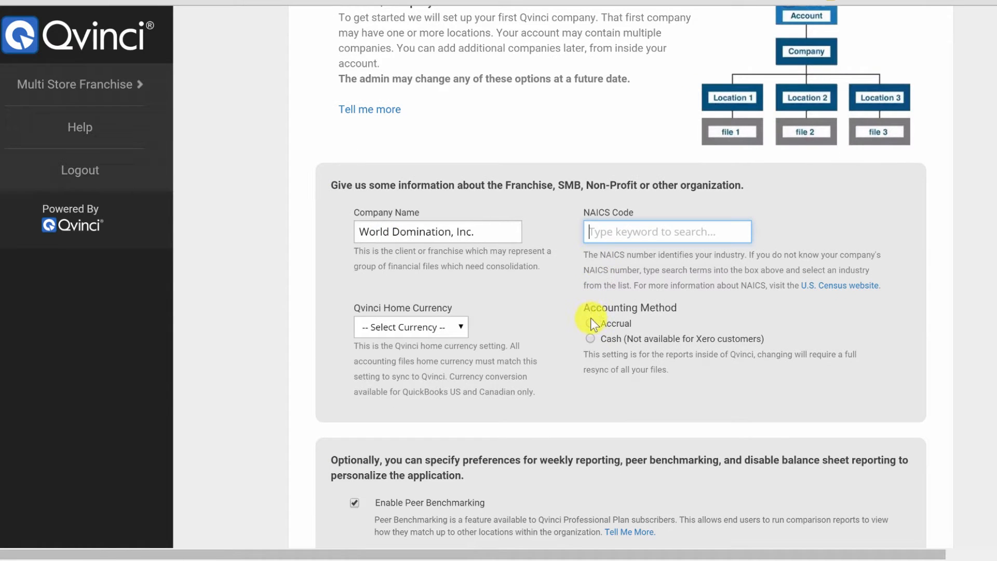
left_click(591, 323)
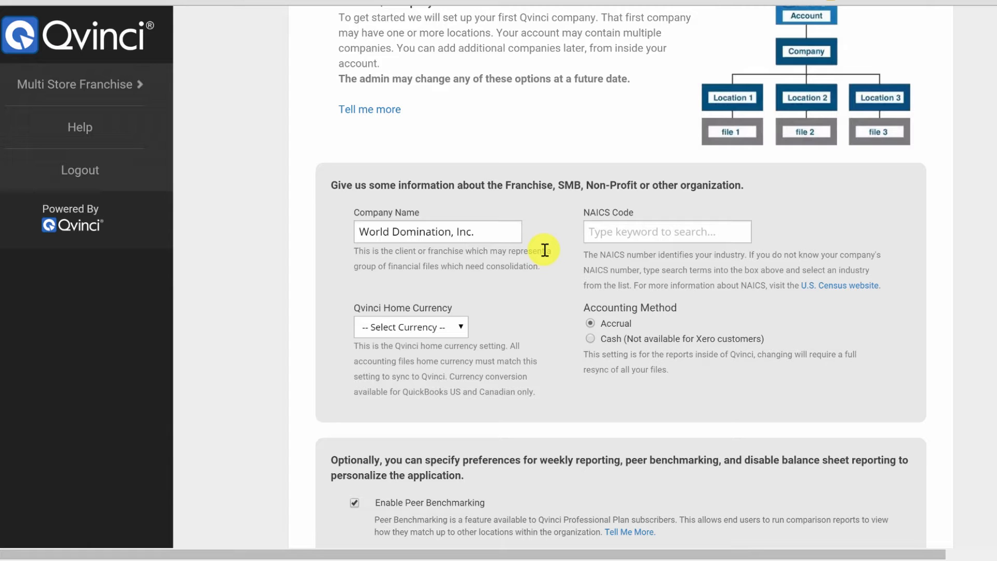
scroll(276, 269, "down", 2)
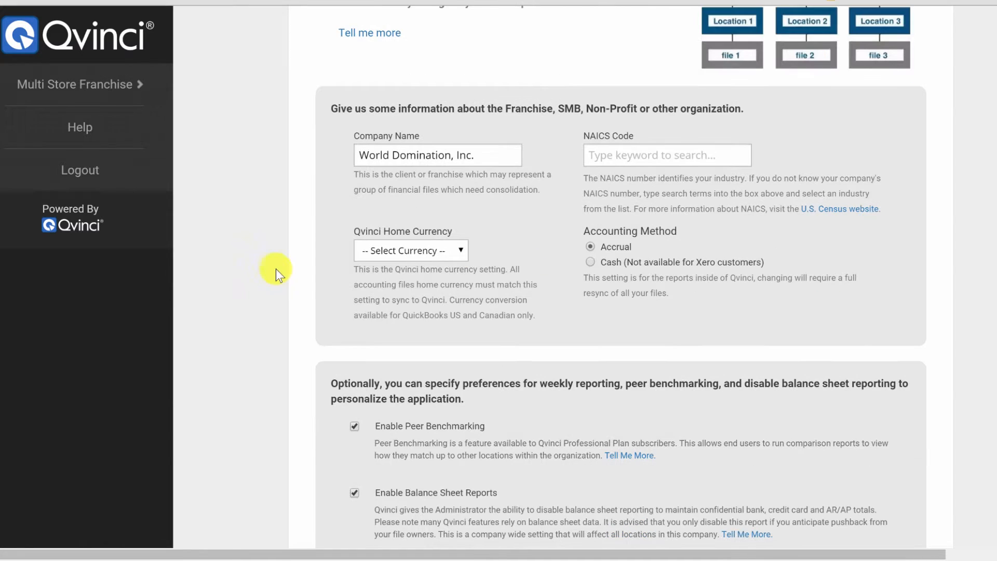
left_click(409, 252)
left_click(397, 279)
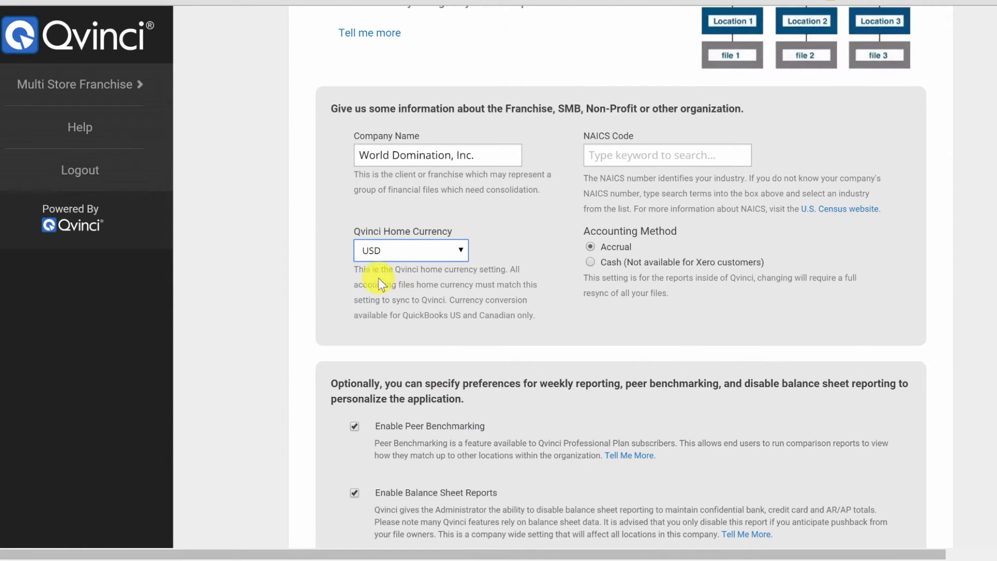
Step: Enable weekly reporting for the company and try to submit the company details
scroll(286, 275, "down", 5)
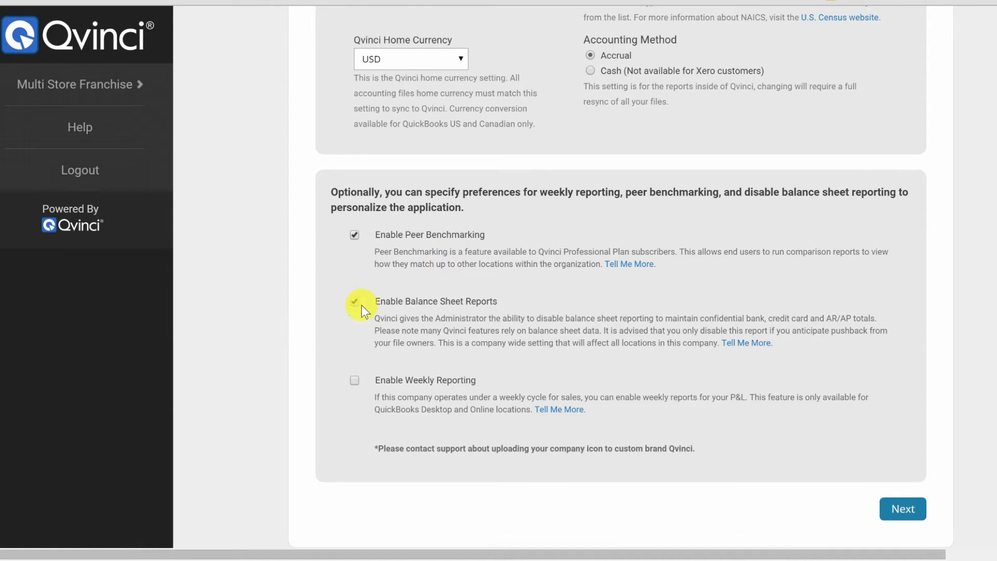
left_click(353, 381)
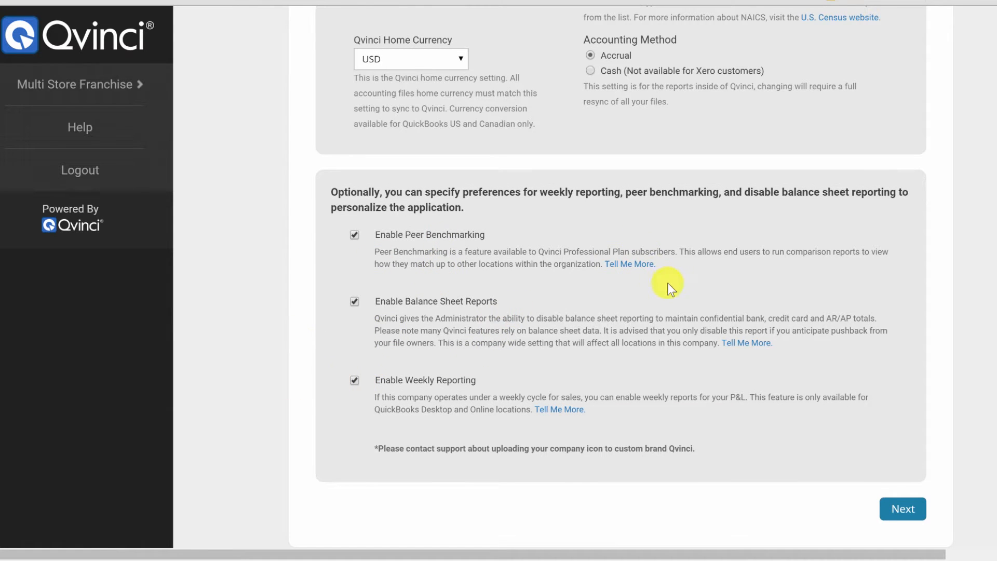
left_click(901, 508)
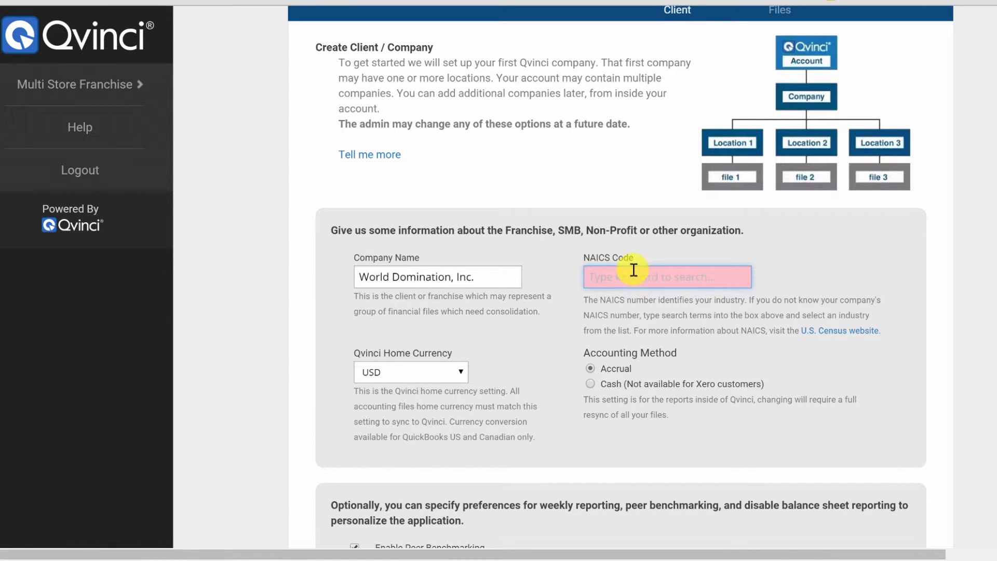
Step: Search the NAICS codes for accounting, pick Other Accounting Services, and continue to the chart of accounts templates
type("accounting")
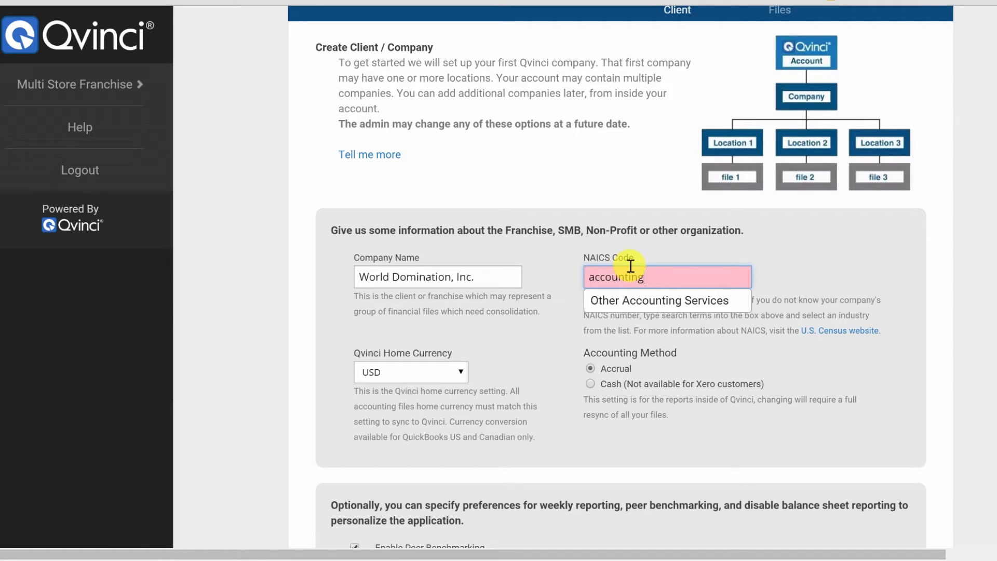
left_click(632, 301)
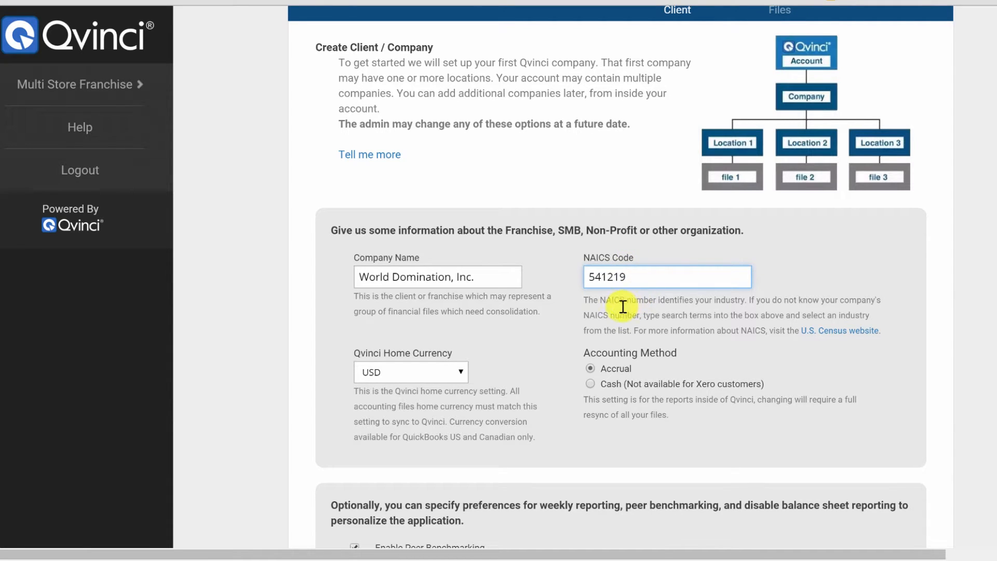
scroll(545, 367, "down", 5)
left_click(898, 508)
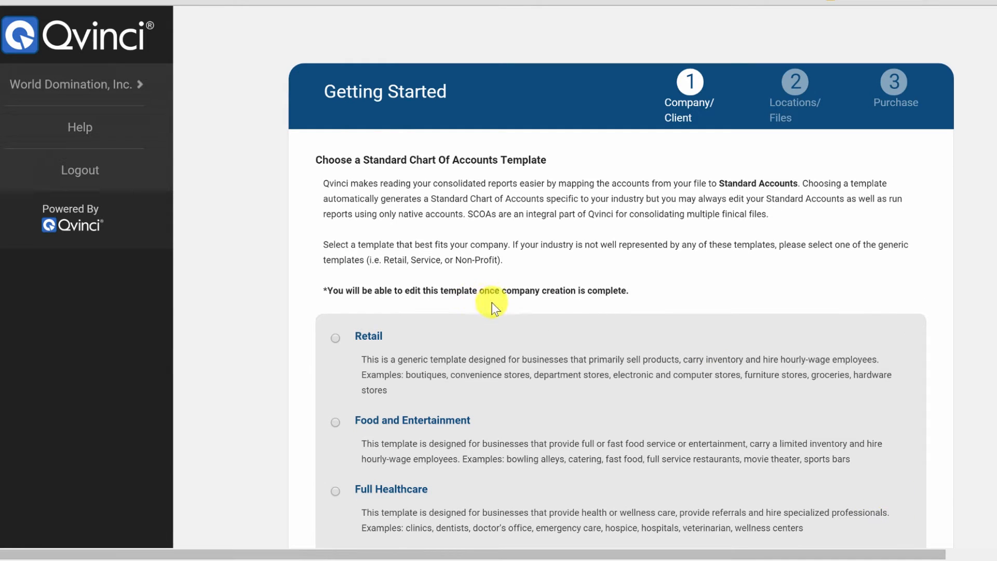
Step: Review the Standard Chart of Accounts templates and select the Service template for the company
scroll(522, 230, "down", 1)
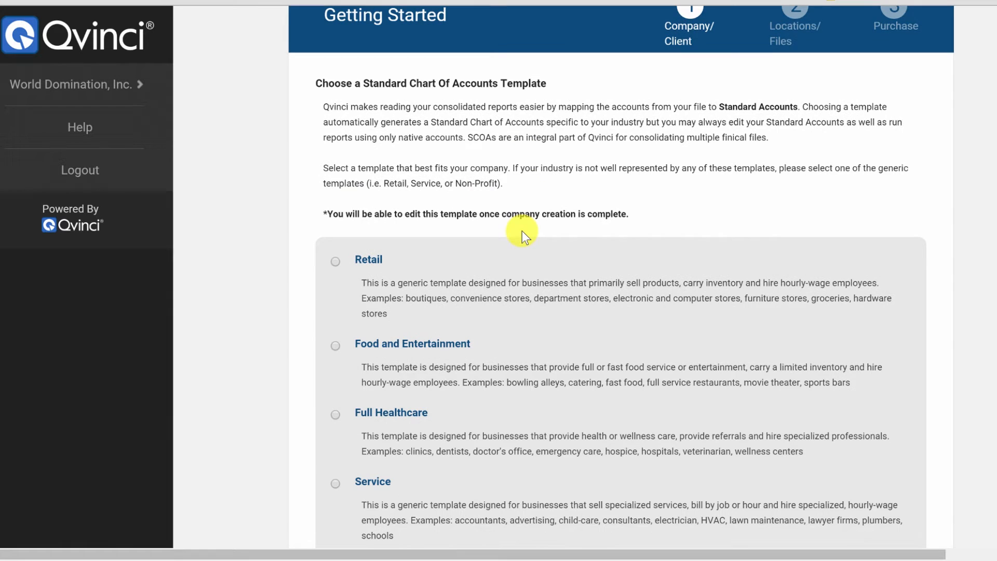
scroll(521, 236, "down", 1)
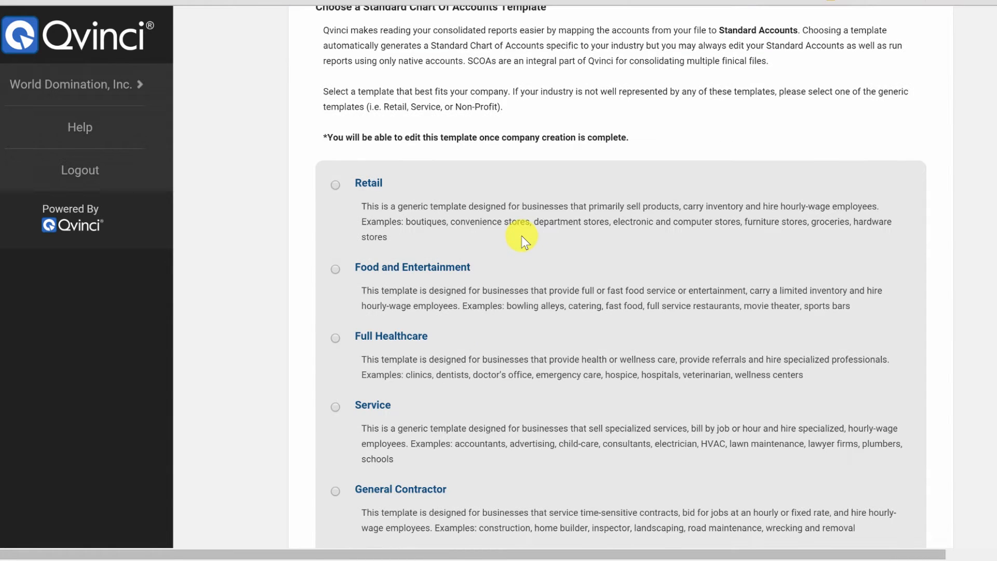
scroll(521, 237, "down", 1)
scroll(521, 238, "down", 1)
scroll(522, 243, "down", 1)
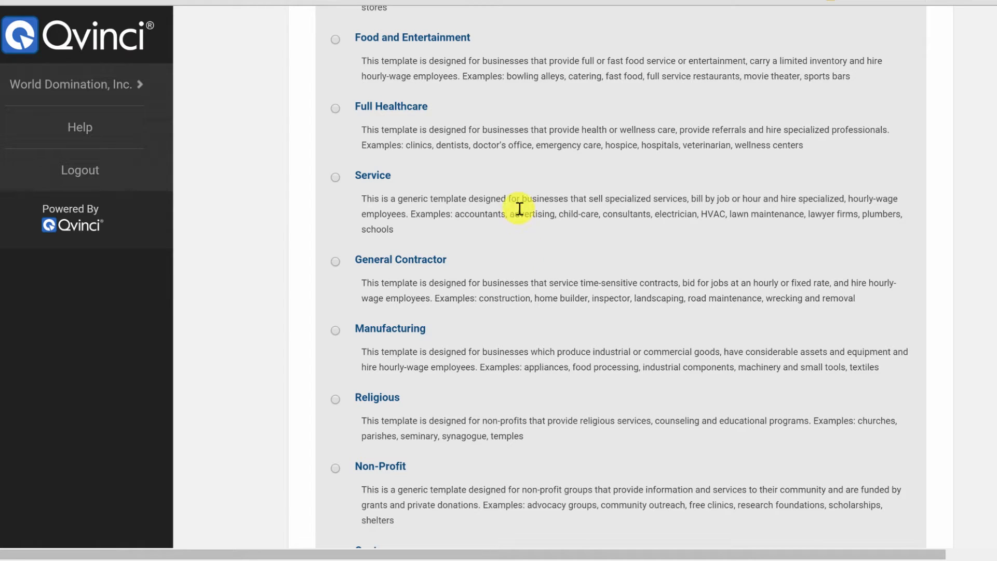
left_click(335, 178)
scroll(546, 241, "down", 2)
scroll(546, 241, "up", 2)
scroll(546, 240, "up", 2)
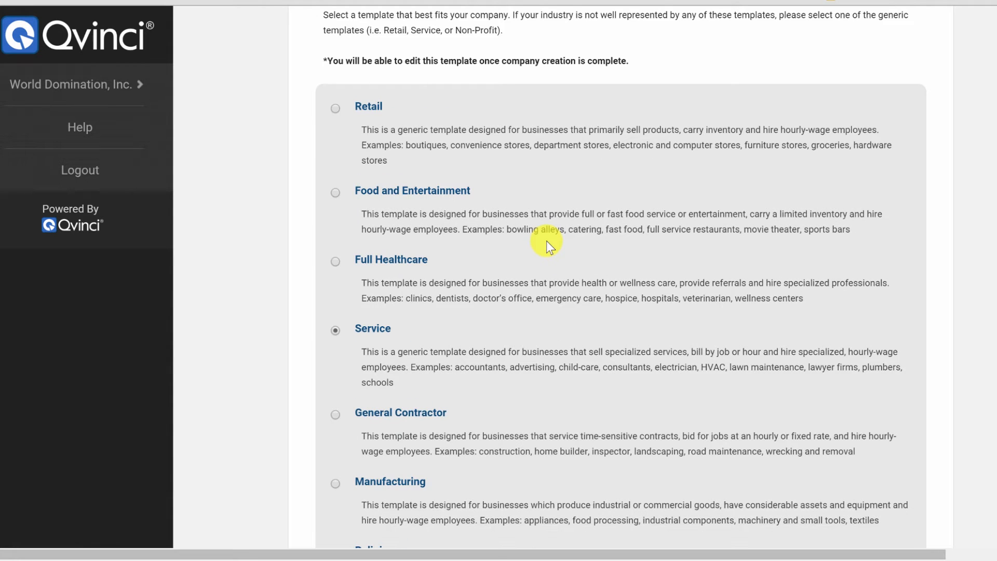
scroll(546, 241, "down", 3)
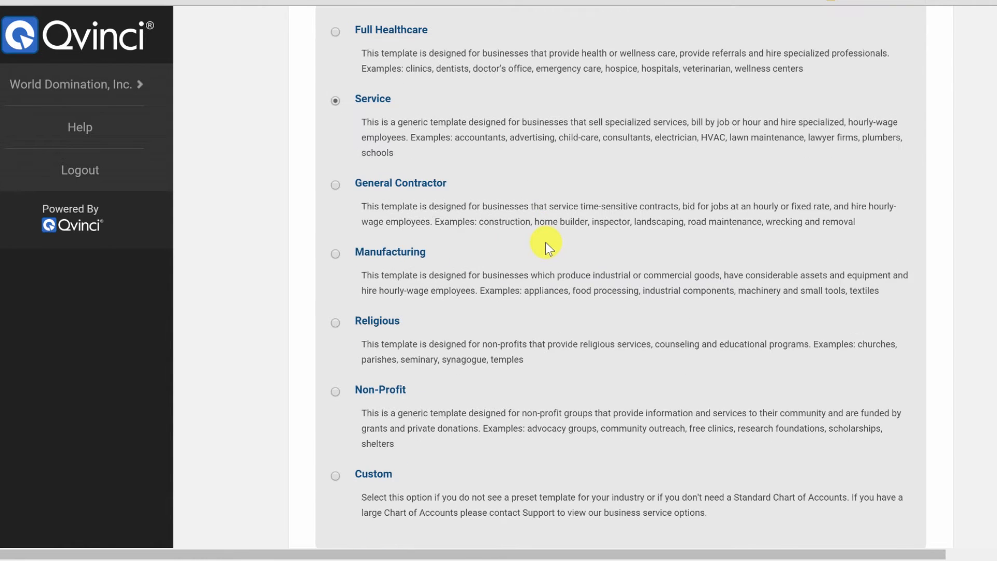
scroll(545, 242, "down", 2)
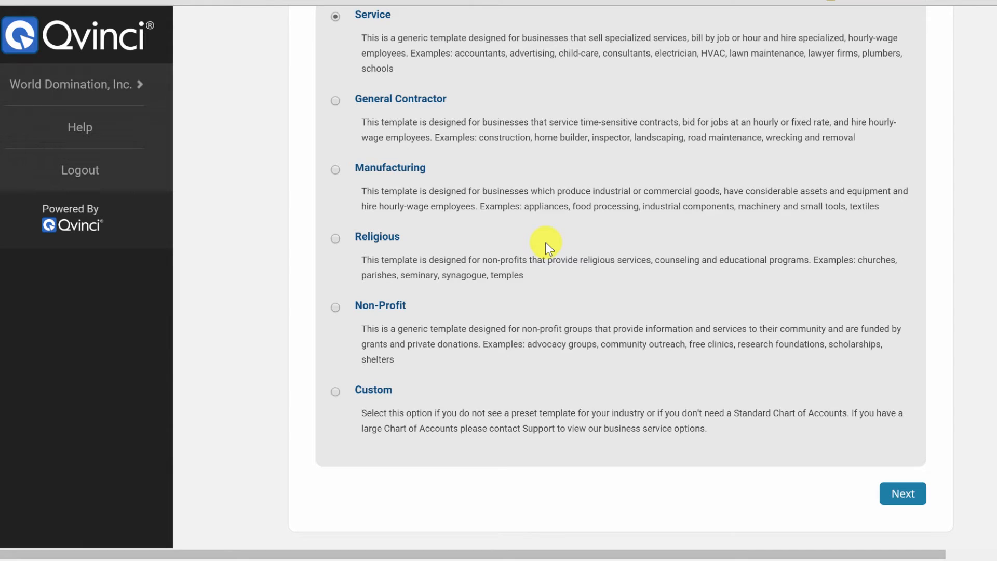
Step: Continue to the locations setup and add two locations named WD Location 1 and WD Location 2
left_click(905, 495)
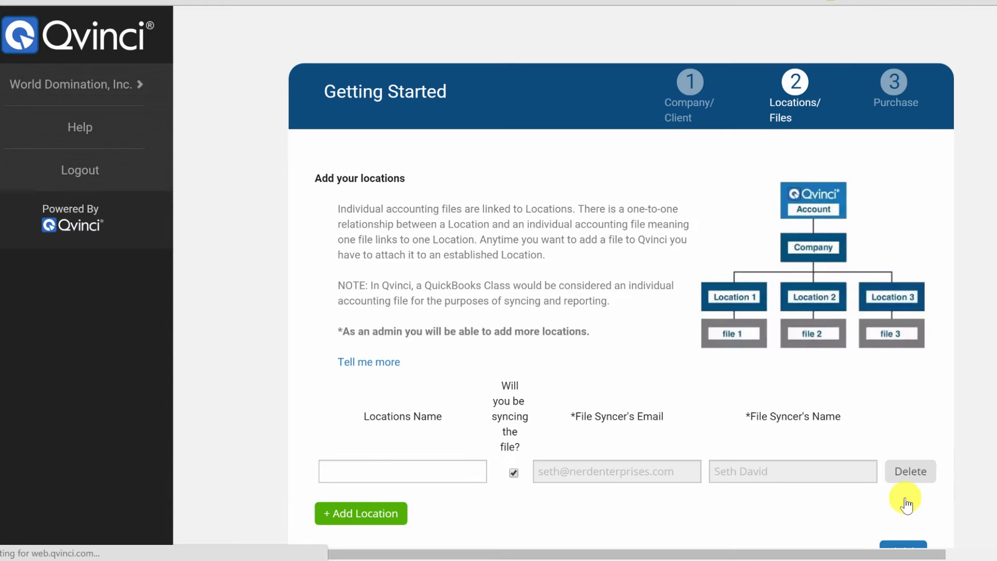
scroll(511, 281, "down", 1)
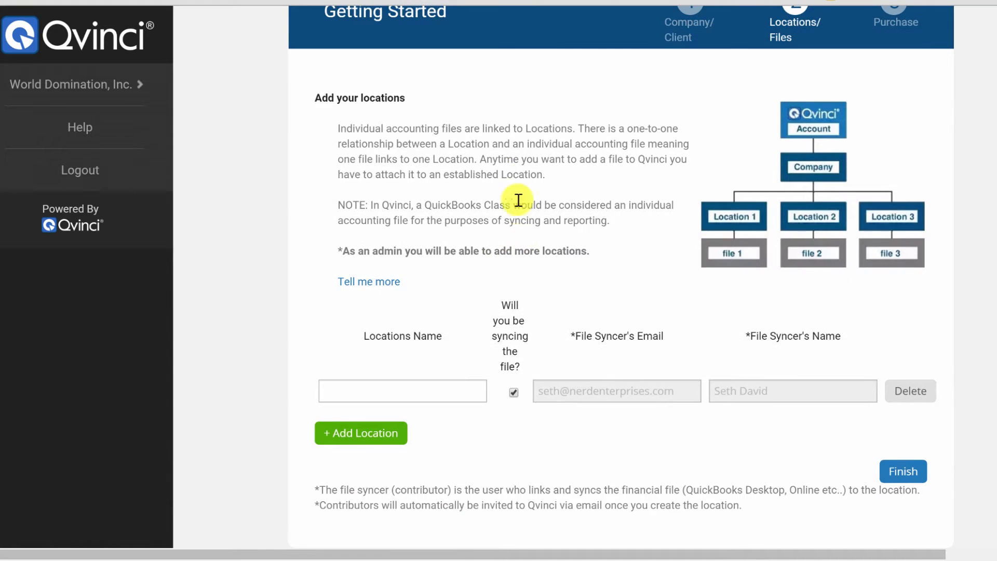
left_click(400, 391)
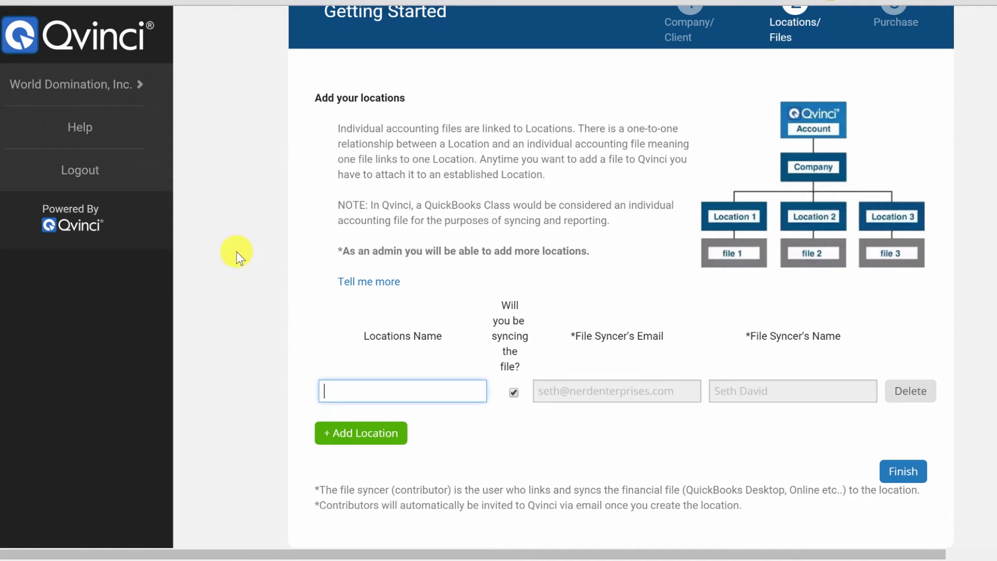
type("WD Location 1")
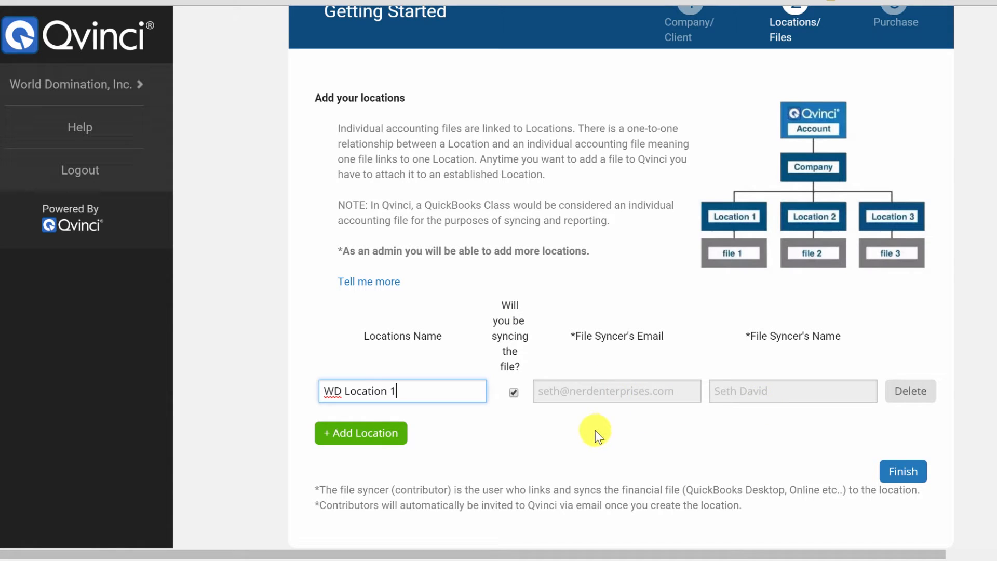
left_click(354, 443)
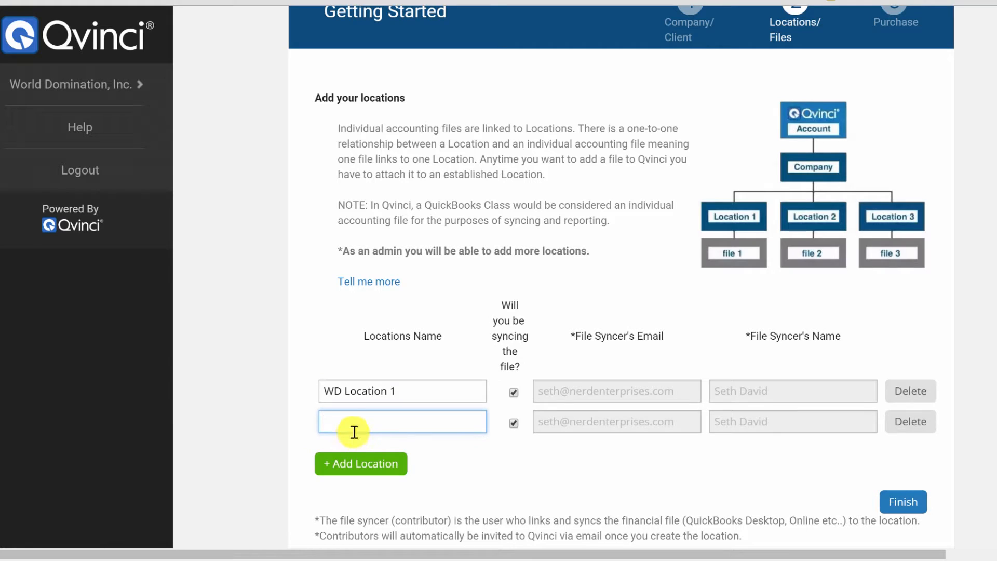
type("WD Location 2")
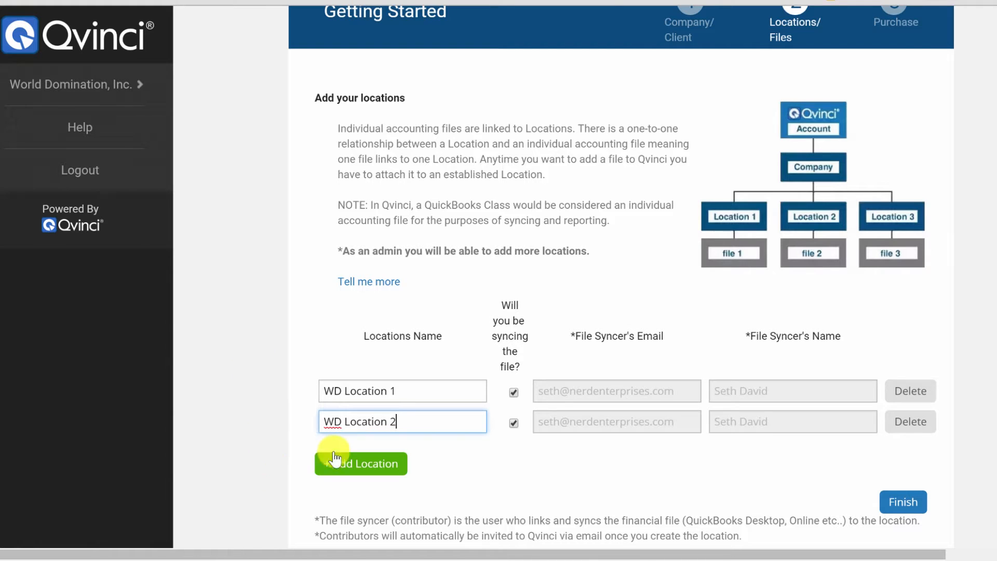
Step: Rename the first location as WD Location QBO and the second as WD Location Xero
left_click(401, 392)
key("BackSpace")
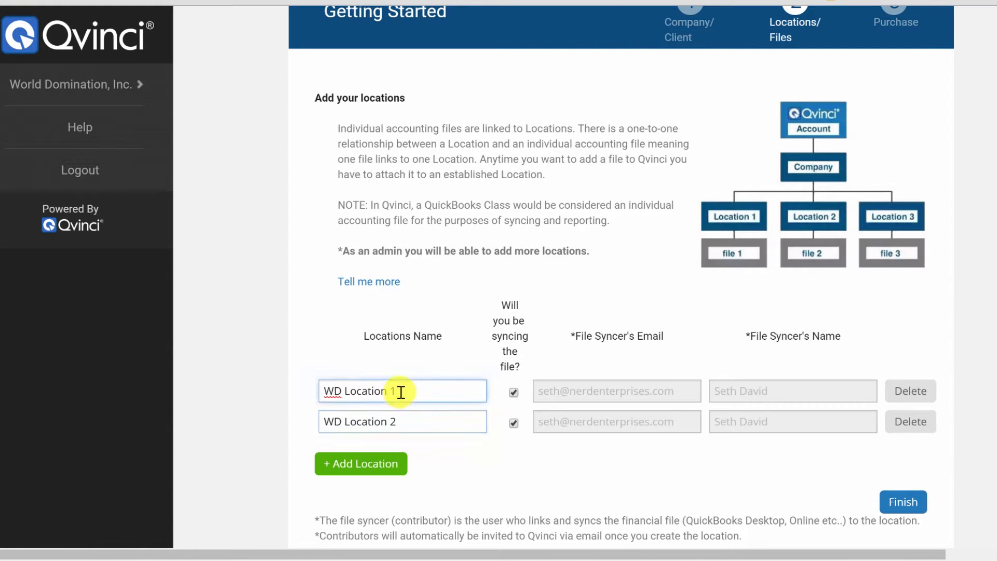
type("QBO")
left_click(412, 423)
key("BackSpace")
type("Xero")
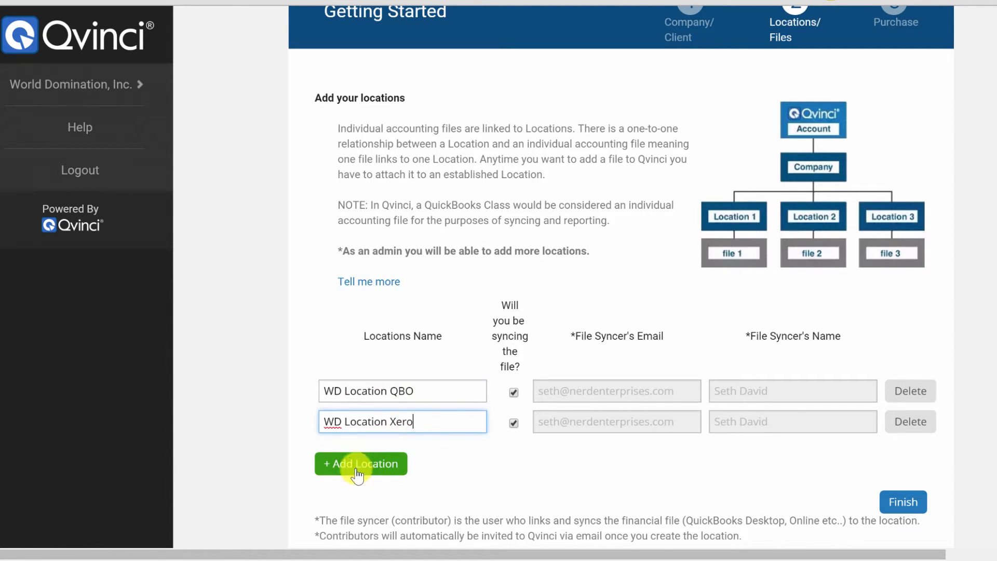
Step: Add a third location named WD Location QBD
left_click(378, 482)
type("WD Lo")
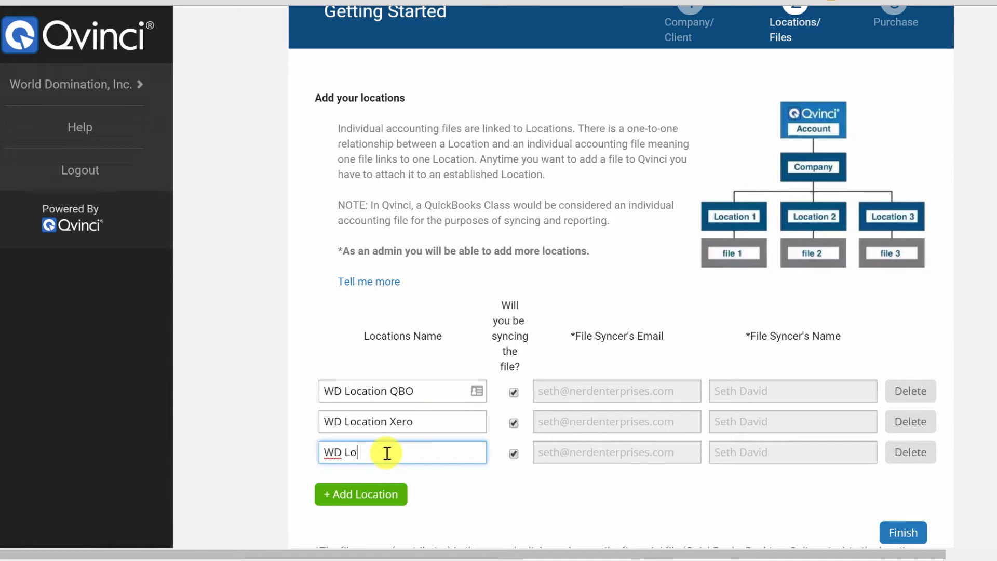
type("cation QBD")
left_click(349, 502)
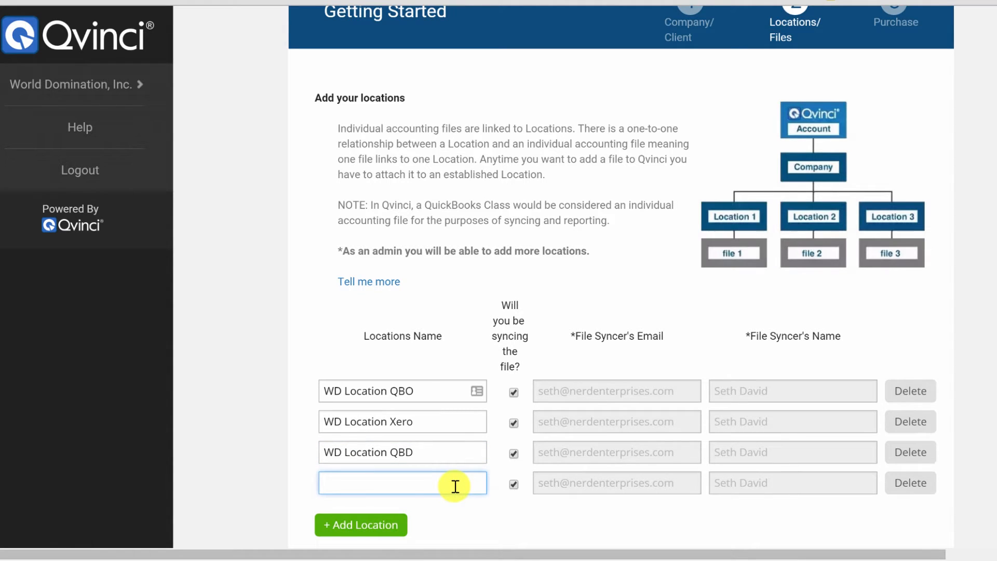
scroll(497, 396, "down", 2)
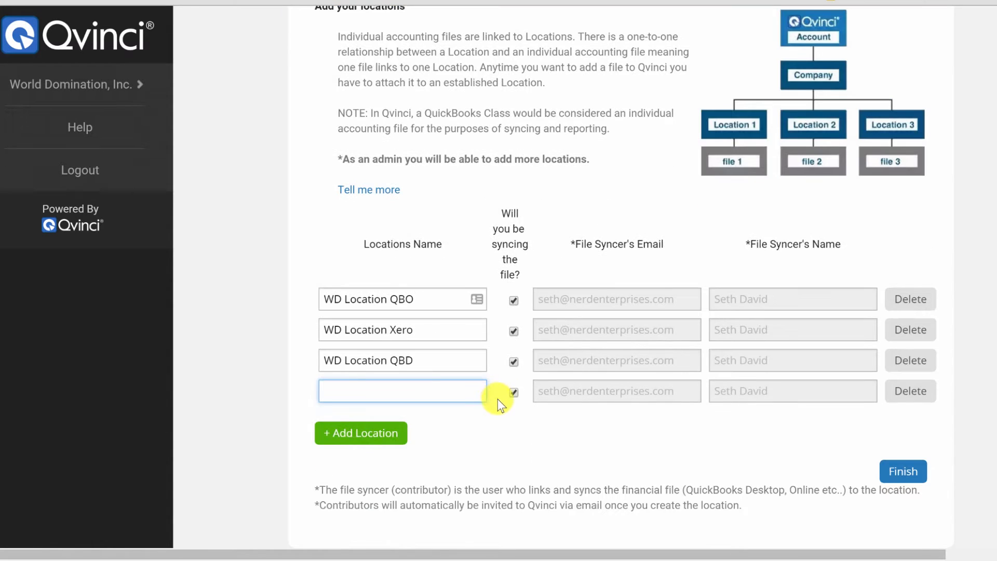
left_click(507, 391)
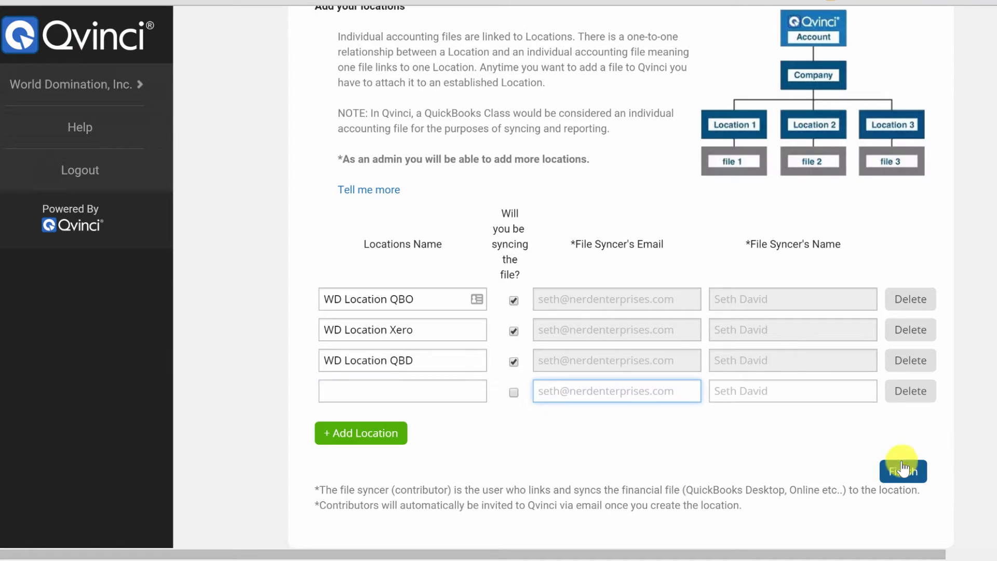
left_click(911, 395)
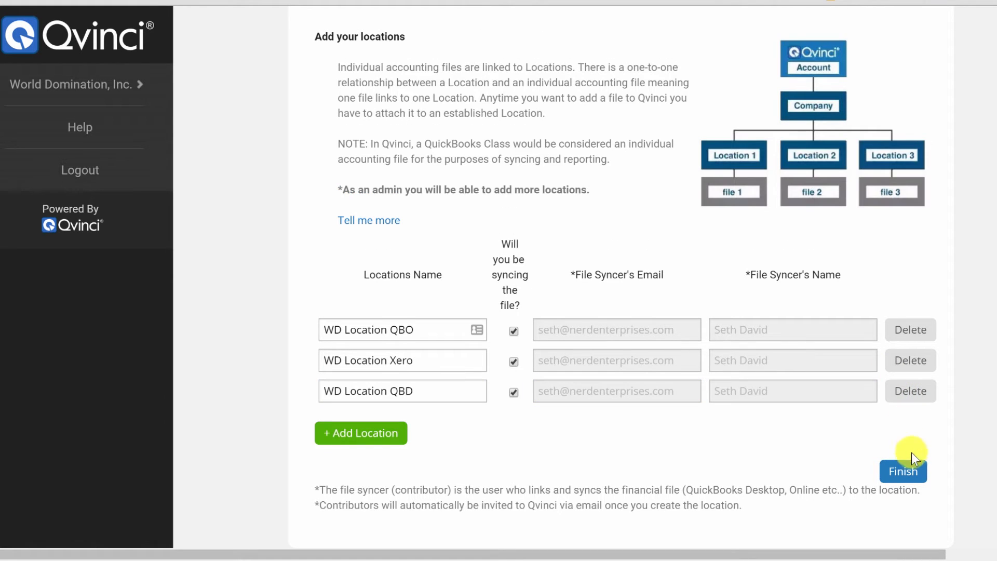
Step: Finish the location setup and select the Professional plan with the monthly $14.95 per file payment
left_click(903, 472)
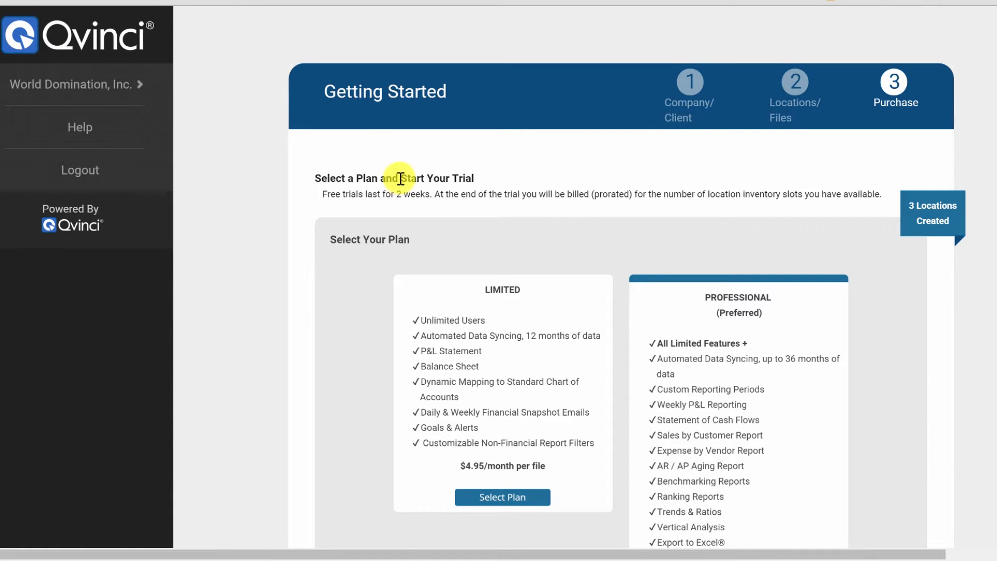
scroll(400, 177, "down", 2)
scroll(418, 167, "down", 2)
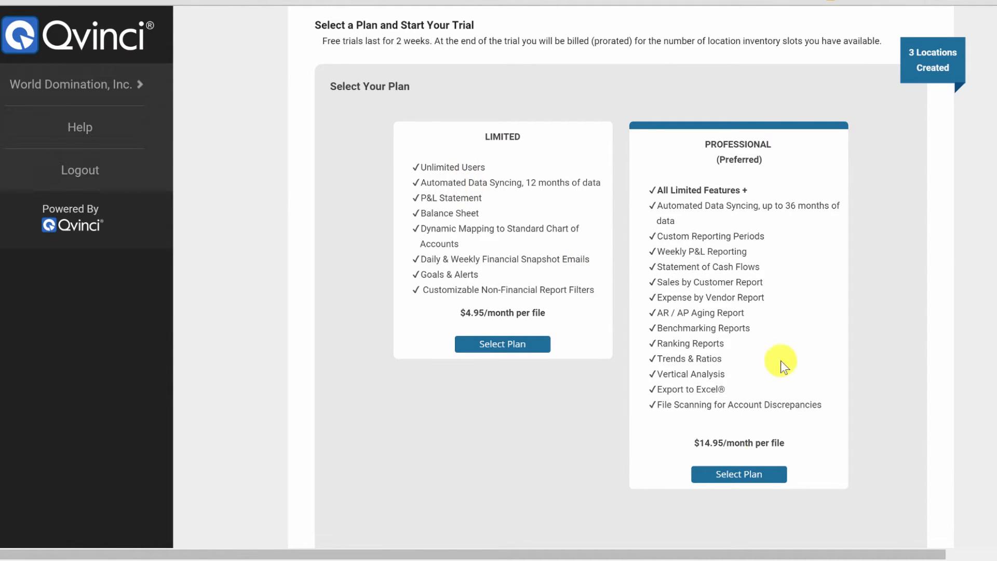
left_click(737, 475)
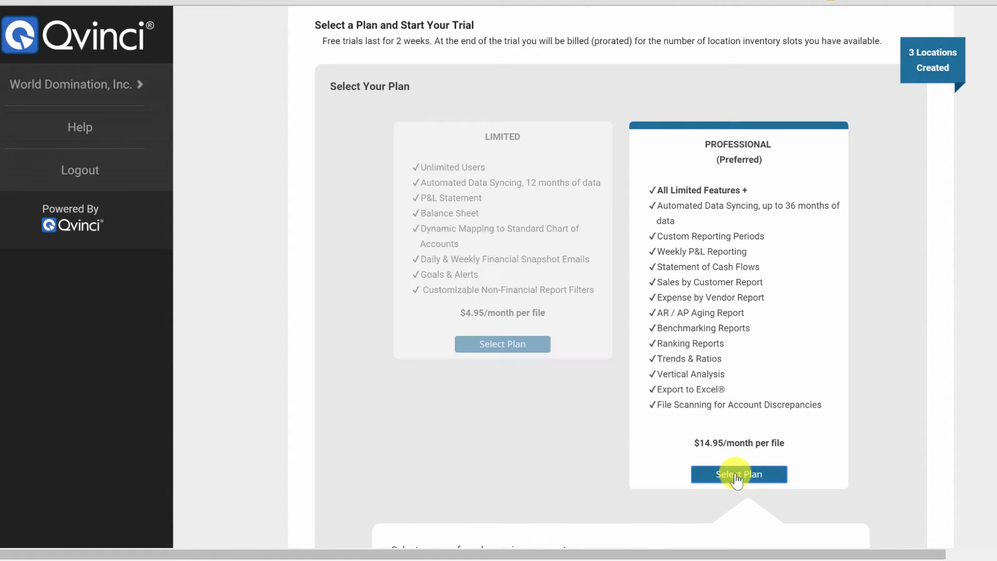
scroll(737, 477, "down", 3)
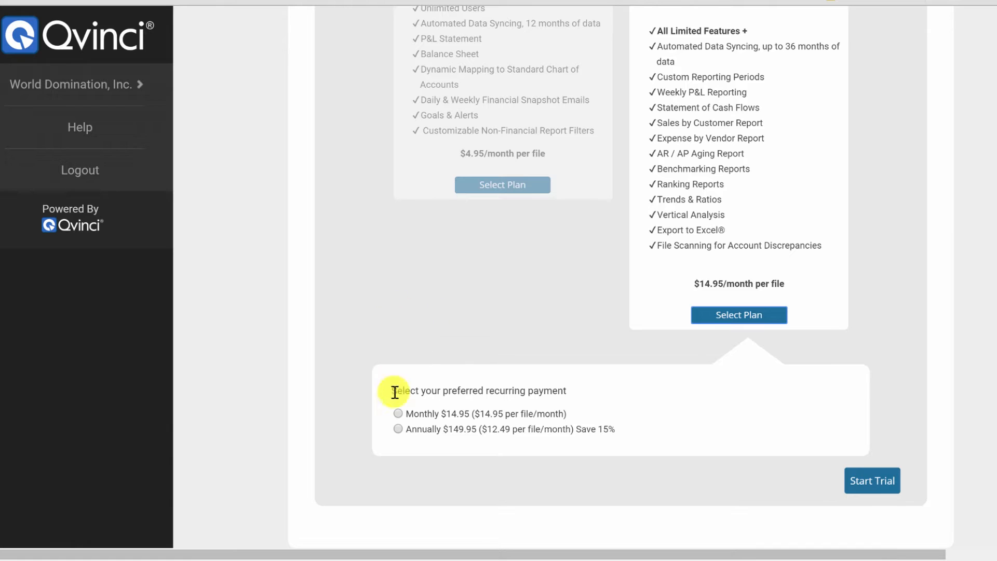
left_click(398, 414)
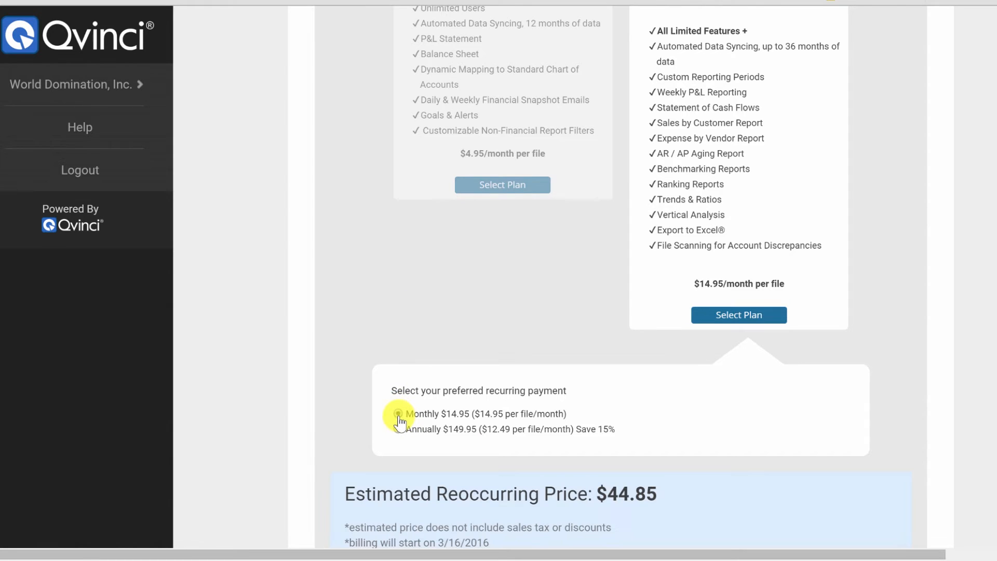
scroll(403, 405, "down", 8)
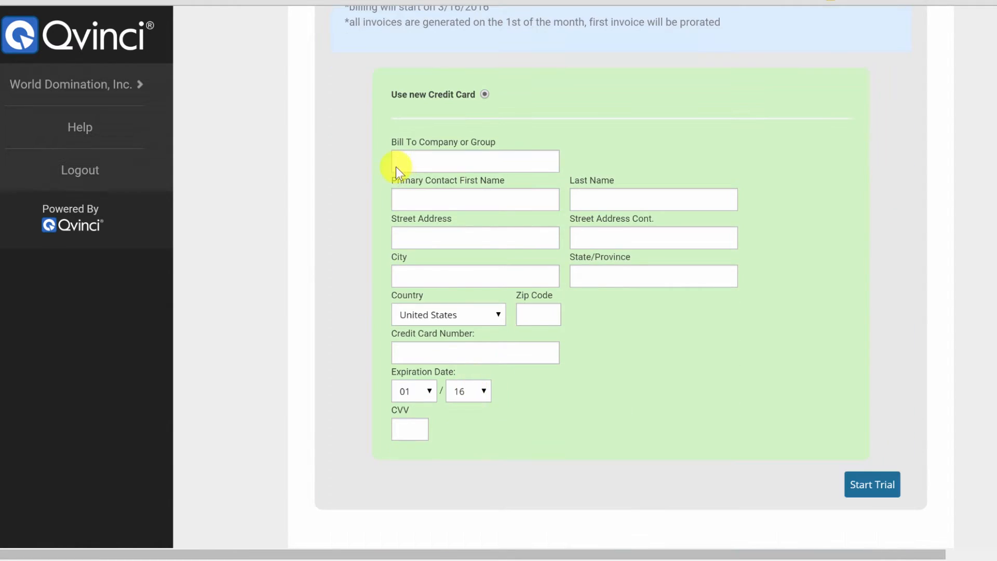
left_click(408, 162)
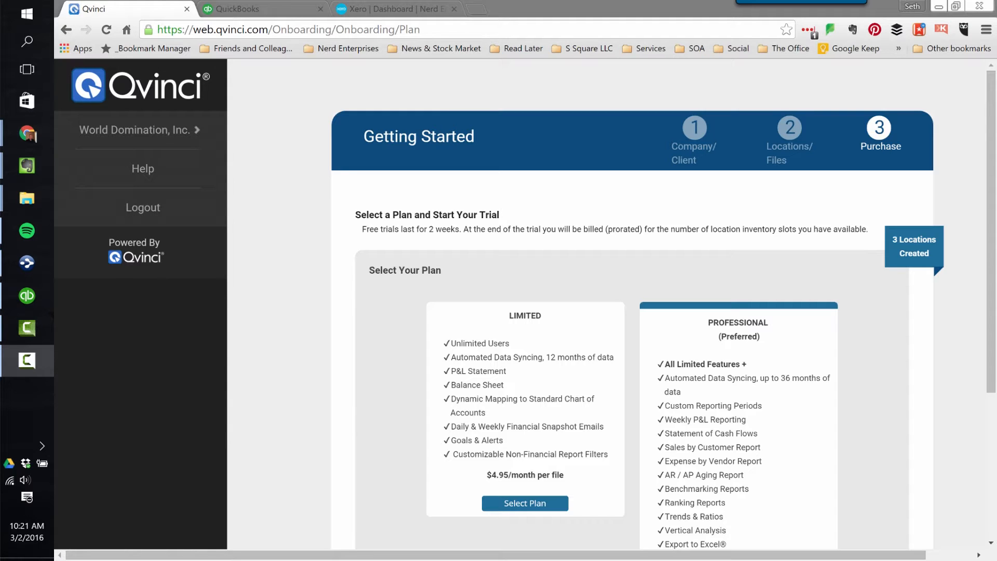
left_click(580, 214)
scroll(587, 224, "down", 4)
left_click(146, 9)
scroll(569, 194, "down", 4)
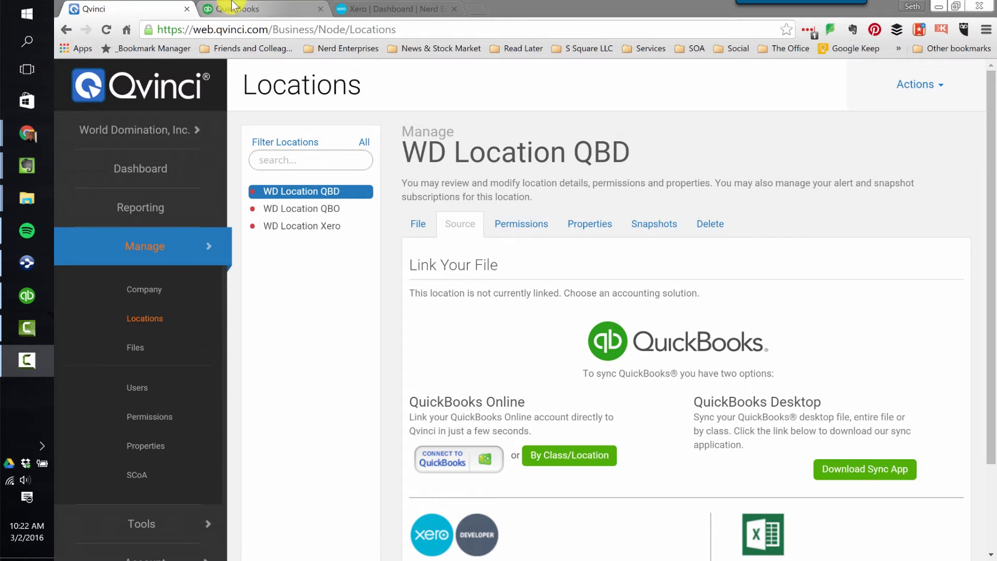
Step: Select WD Location QBD and open the sync application download instructions for QuickBooks Desktop
left_click(290, 193)
left_click(292, 197)
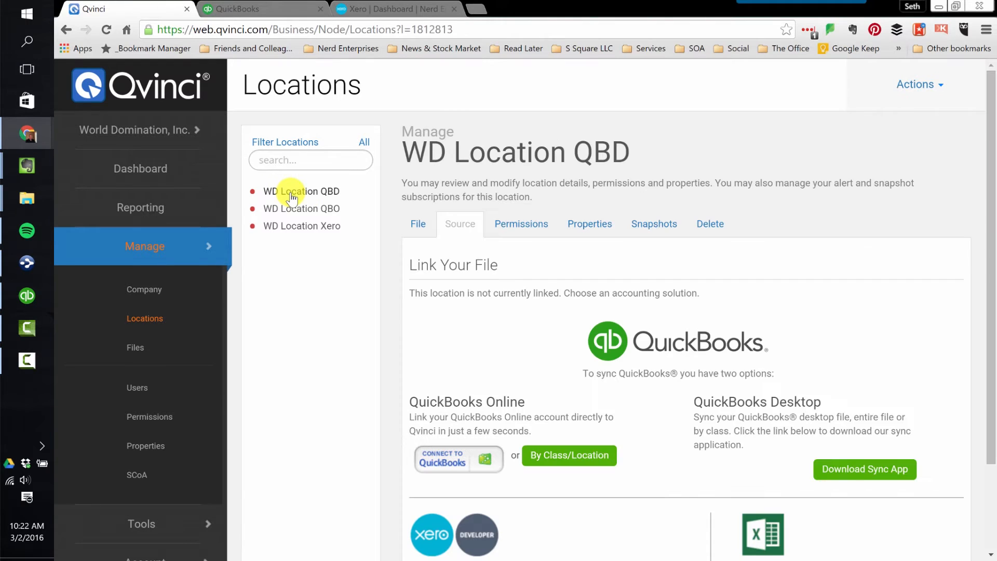
scroll(776, 195, "down", 2)
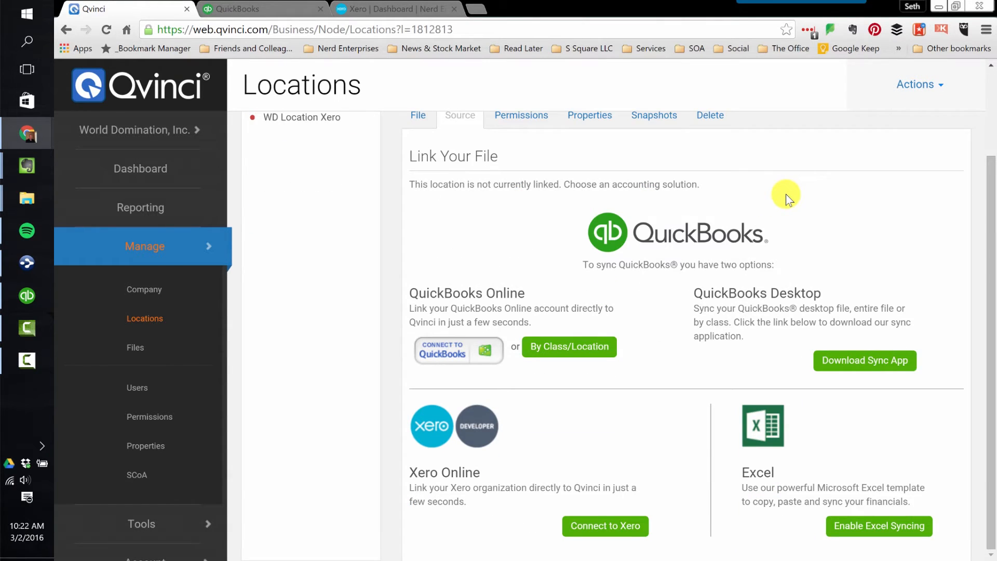
scroll(831, 188, "up", 2)
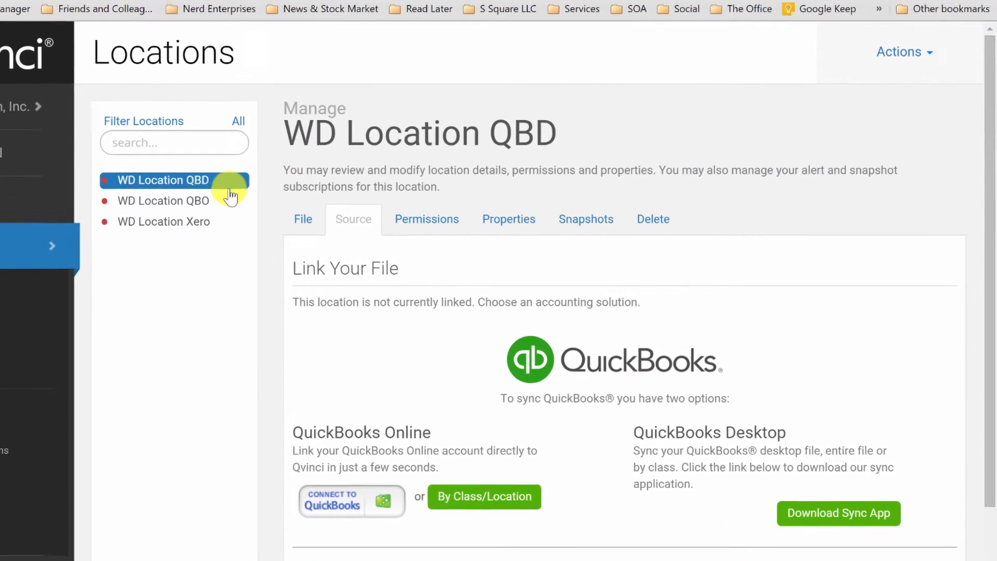
left_click(291, 189)
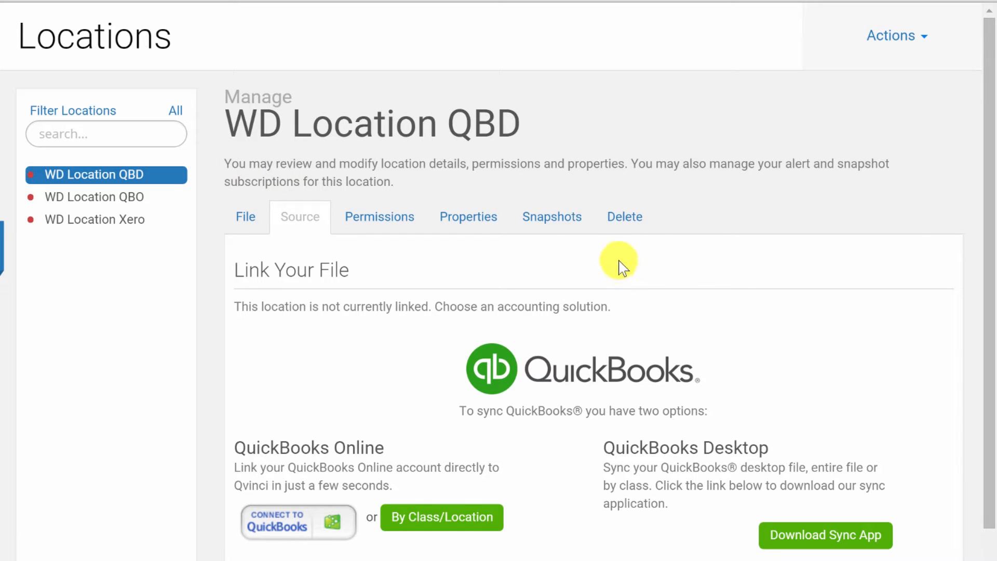
left_click(804, 542)
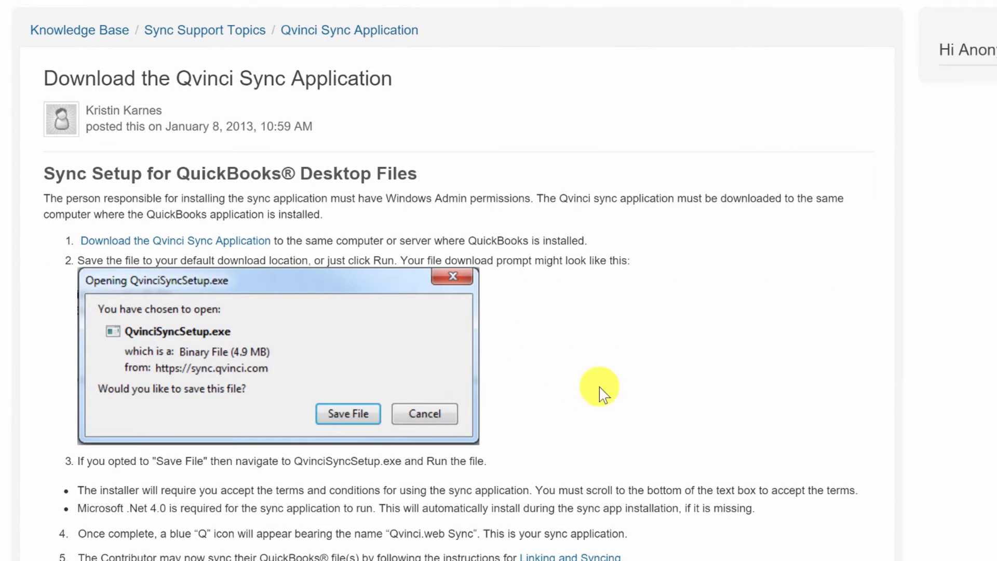
Step: Download QvinciSyncSetup.exe from the support article and run it despite the SmartScreen warning
scroll(395, 452, "down", 2)
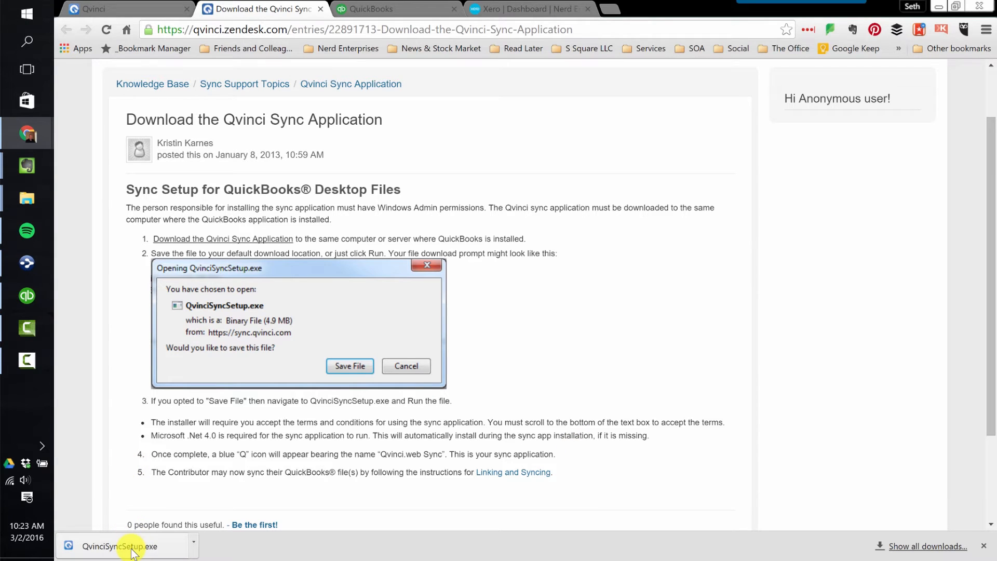
left_click(132, 552)
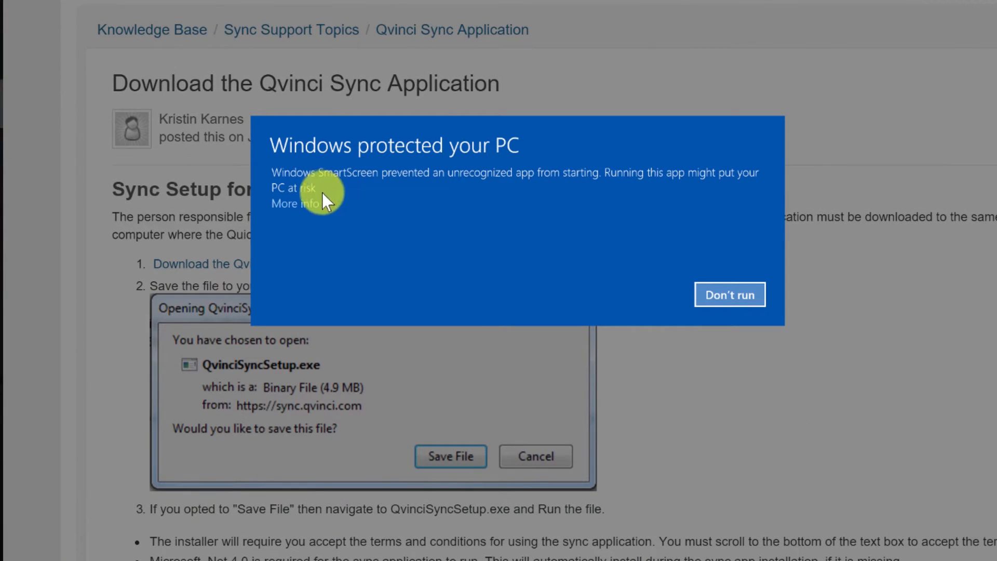
left_click(325, 197)
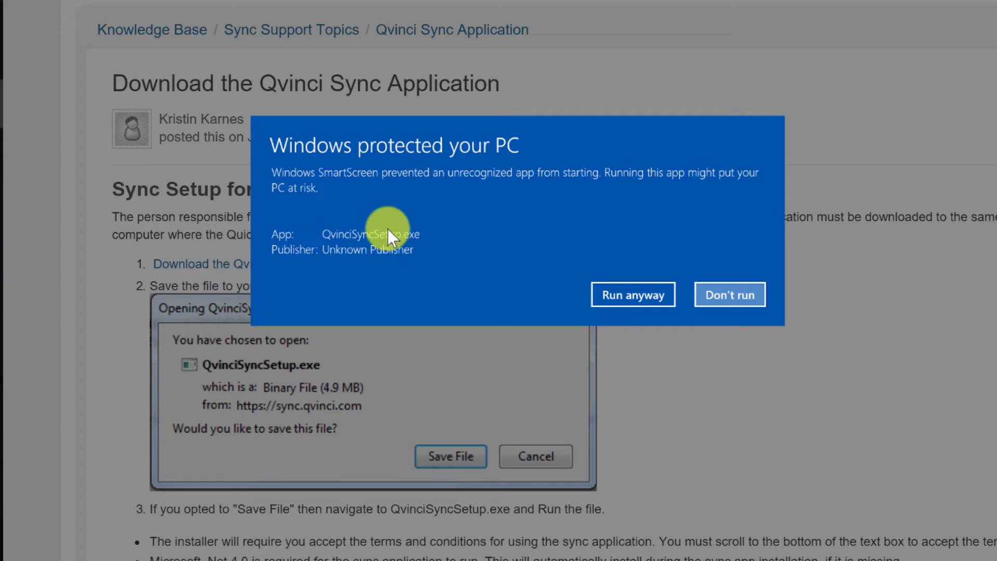
left_click(625, 297)
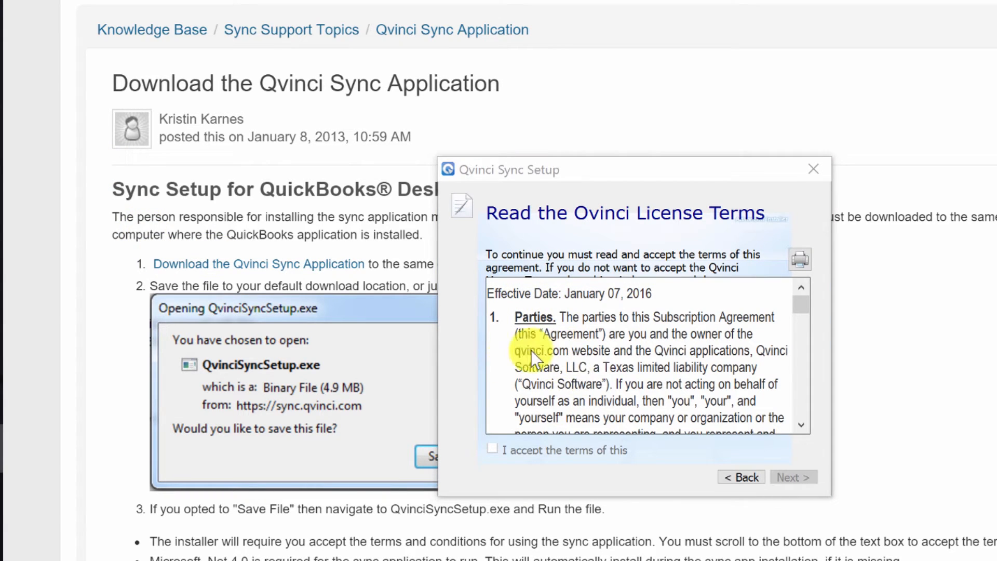
Step: Read the Qvinci license terms to the end, accept them, and install Qvinci Sync in C:\Program Files (x86)\Qvinci\Qvinci Sync\
left_click(491, 457)
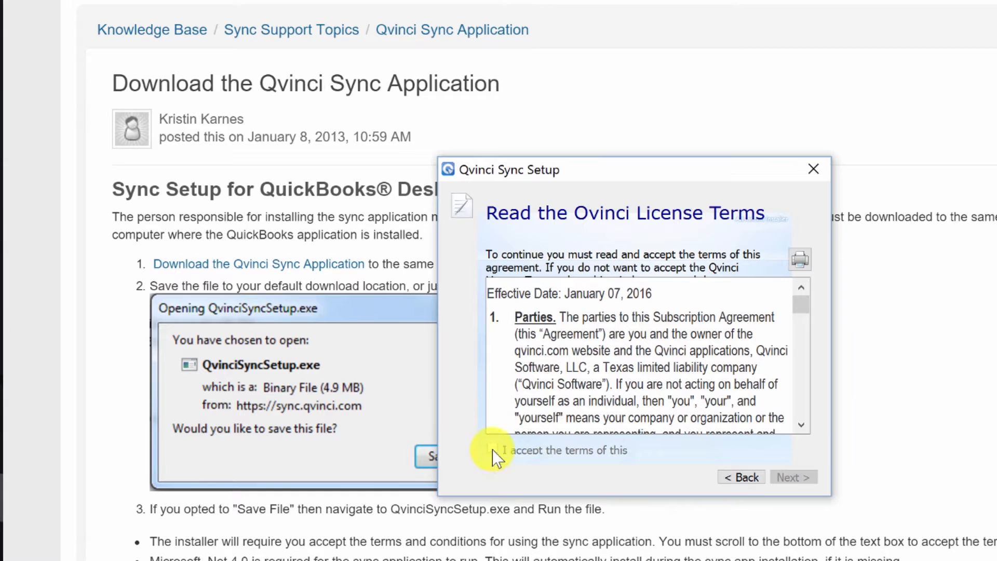
left_click_drag(802, 307, 806, 430)
left_click(617, 404)
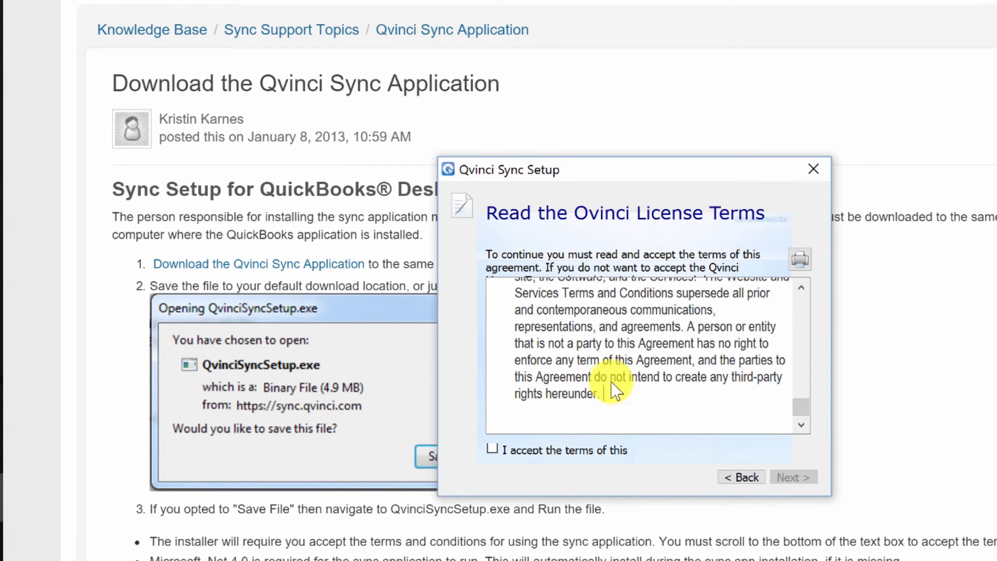
scroll(606, 355, "up", 1)
scroll(571, 394, "down", 1)
left_click(492, 449)
left_click(796, 477)
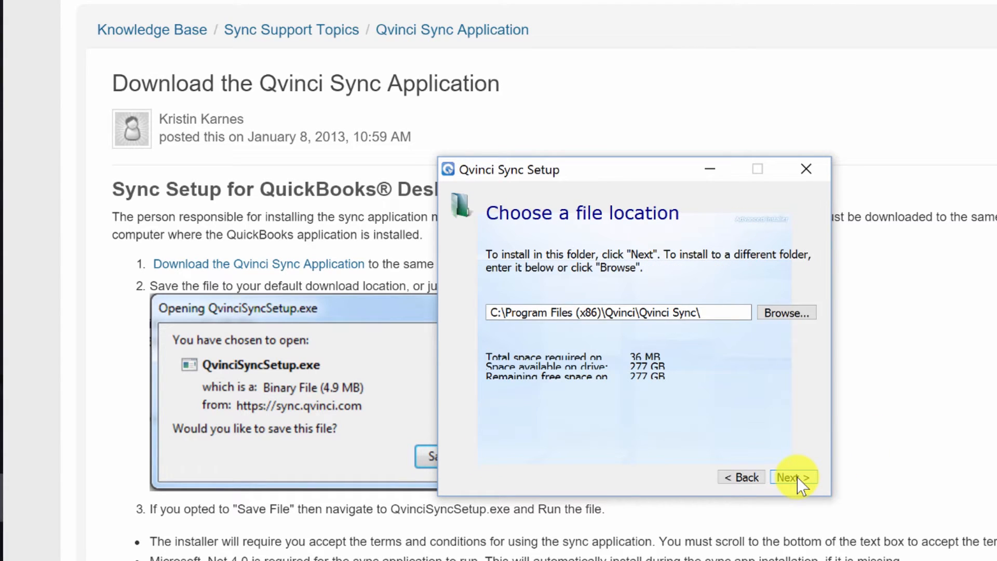
left_click(797, 476)
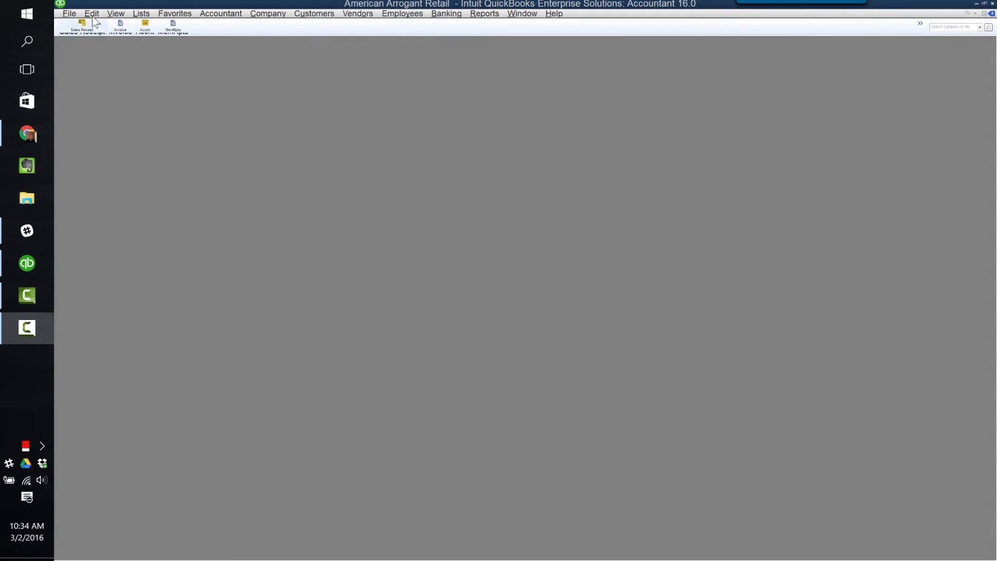
left_click(385, 159)
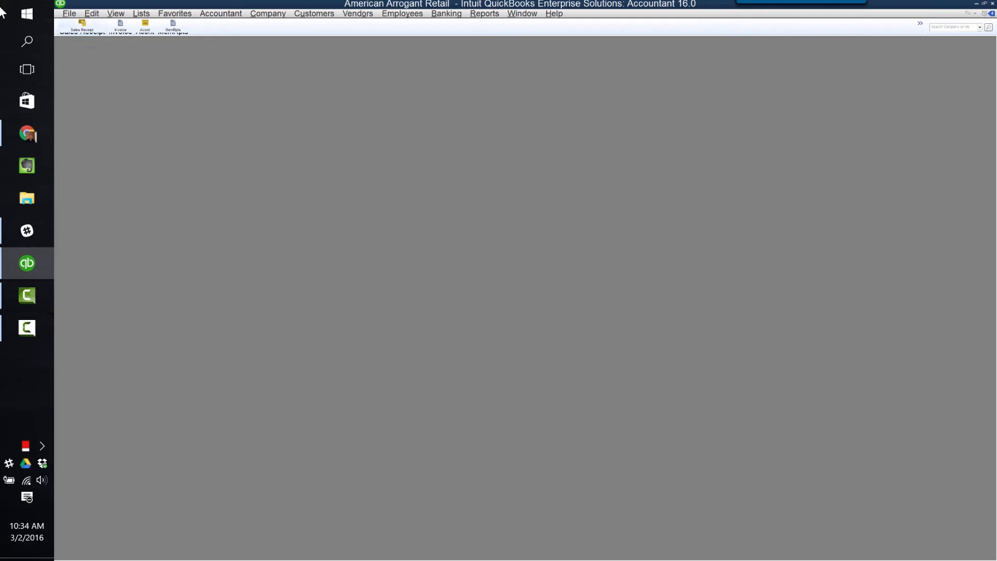
Step: Launch the Qvinci Sync Client and sign in to its linking section with the Qvinci account
left_click(27, 15)
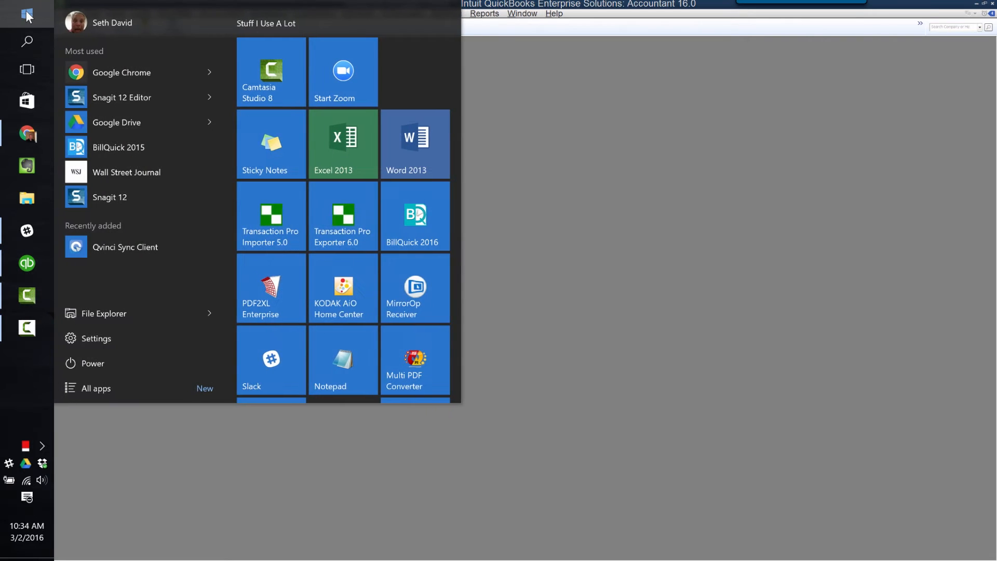
left_click(120, 247)
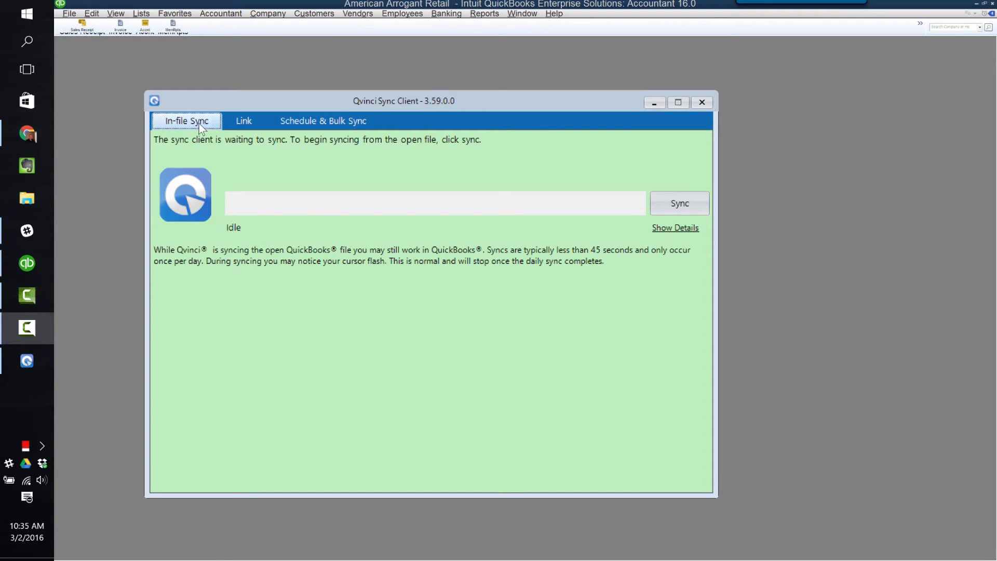
left_click(244, 122)
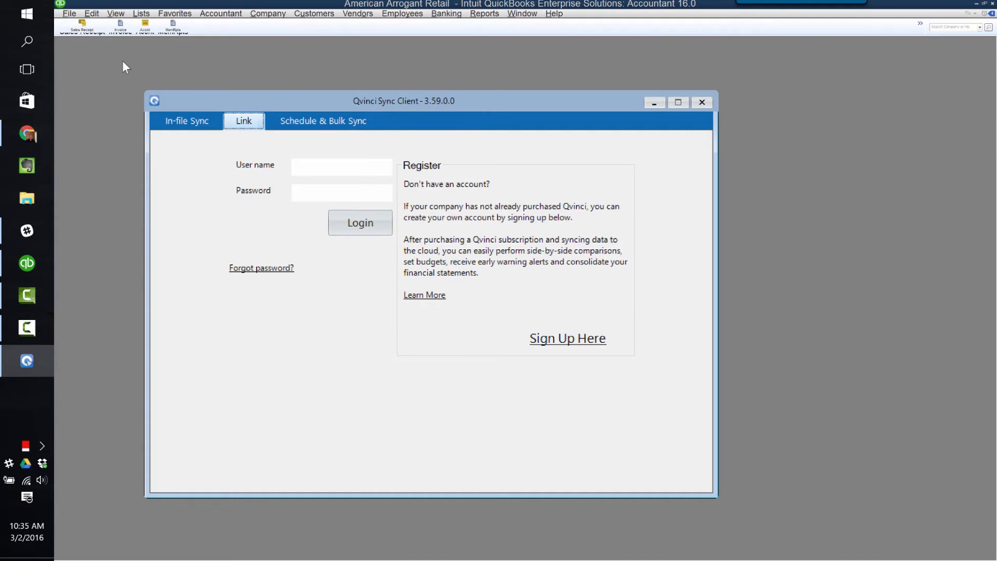
left_click(313, 173)
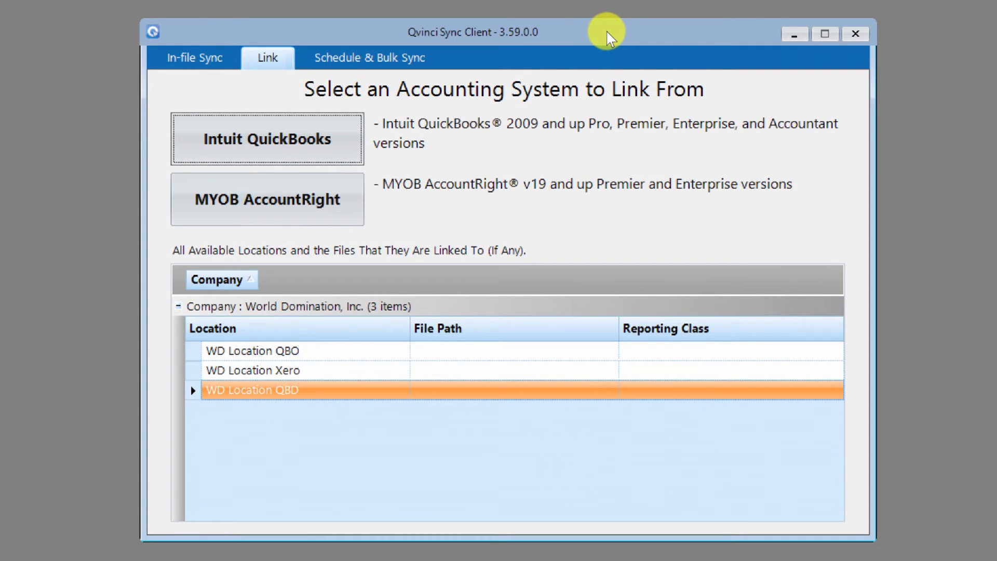
Step: Start linking WD Location QBD from Intuit QuickBooks and grant Qvinci Sync permanent access to the company file, even if QuickBooks is not running
left_click(196, 391)
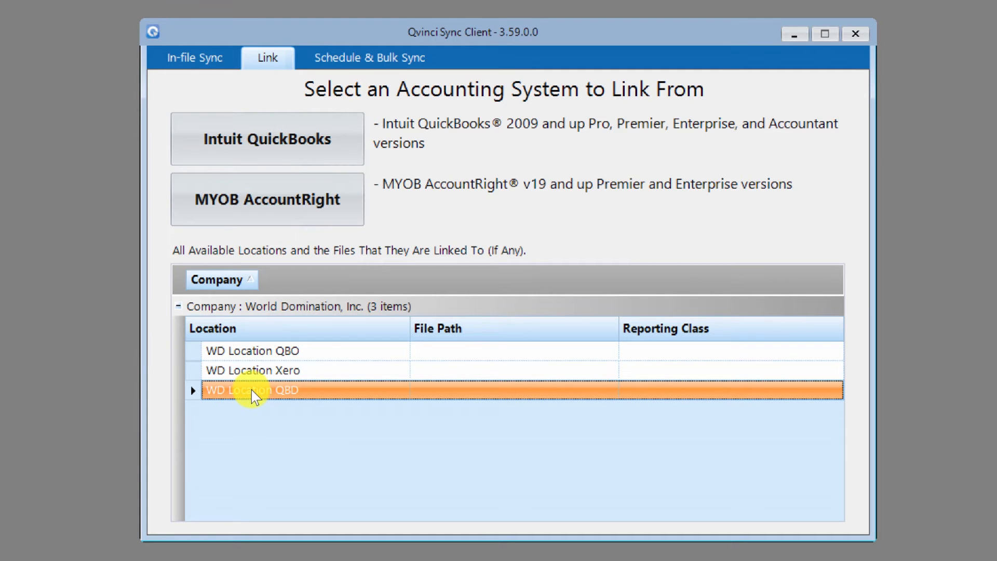
left_click(255, 141)
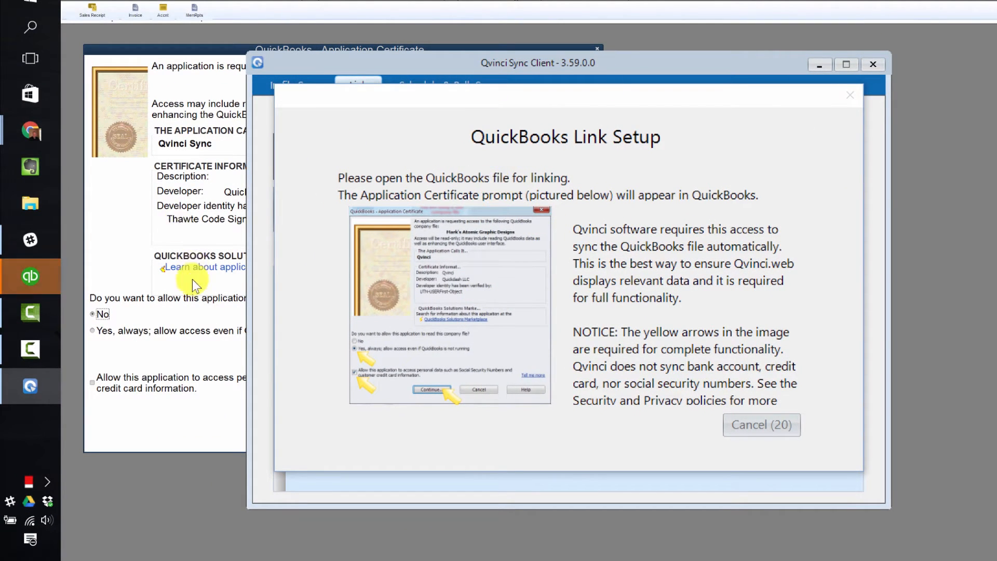
left_click(153, 350)
left_click(92, 331)
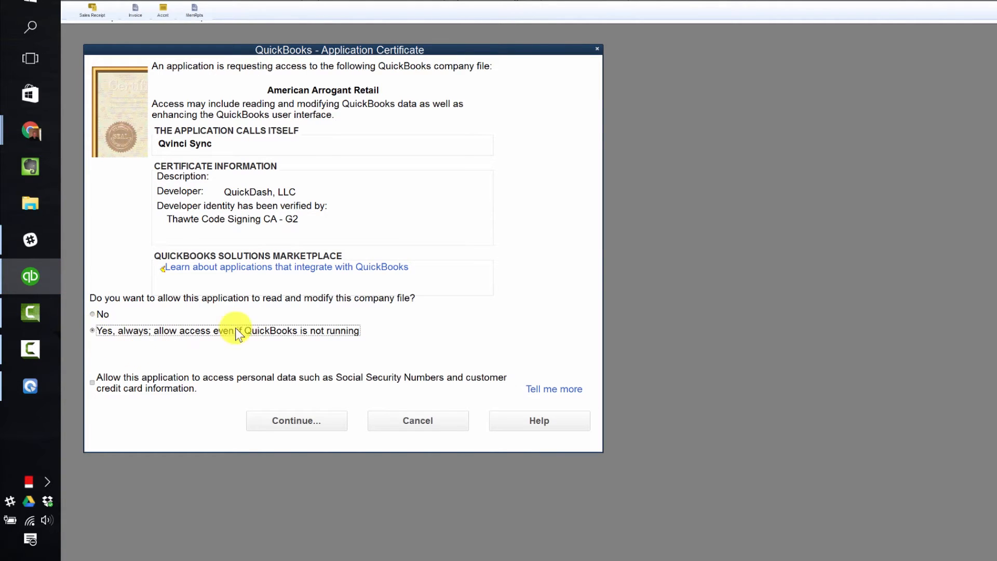
left_click(285, 420)
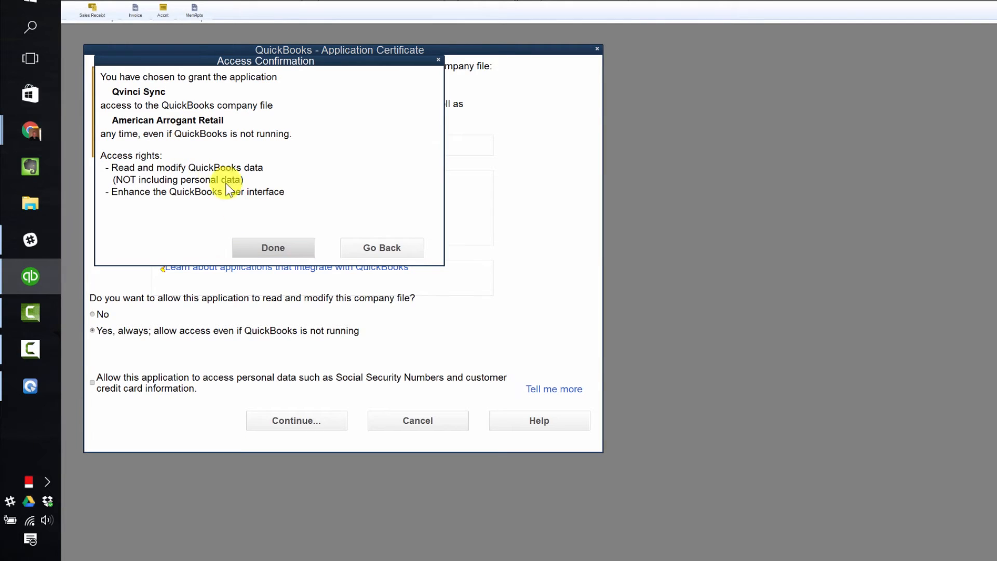
left_click(268, 247)
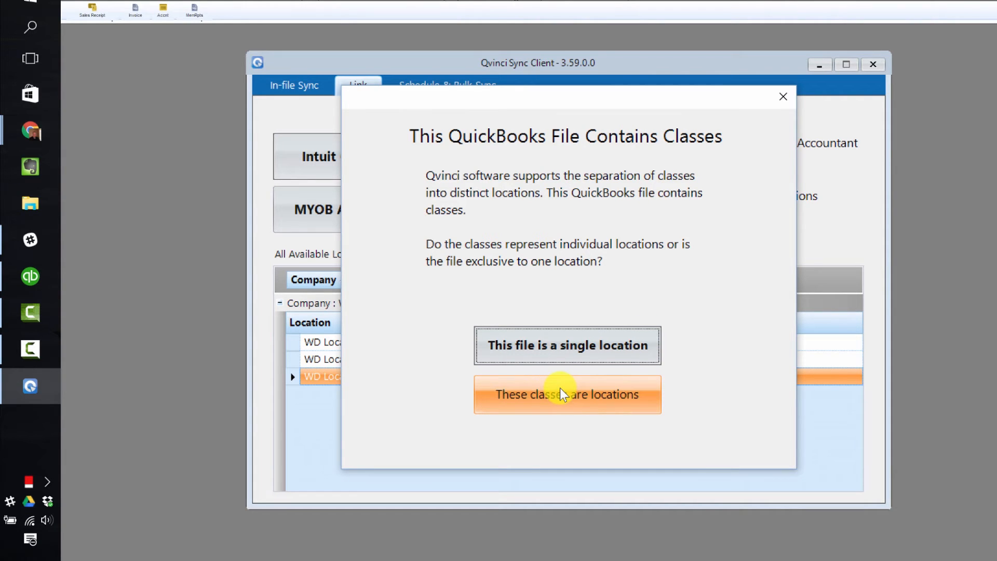
Step: Treat the QuickBooks file as a single location, assign it to WD Location QBD, and close the sync client after the sync
left_click(566, 344)
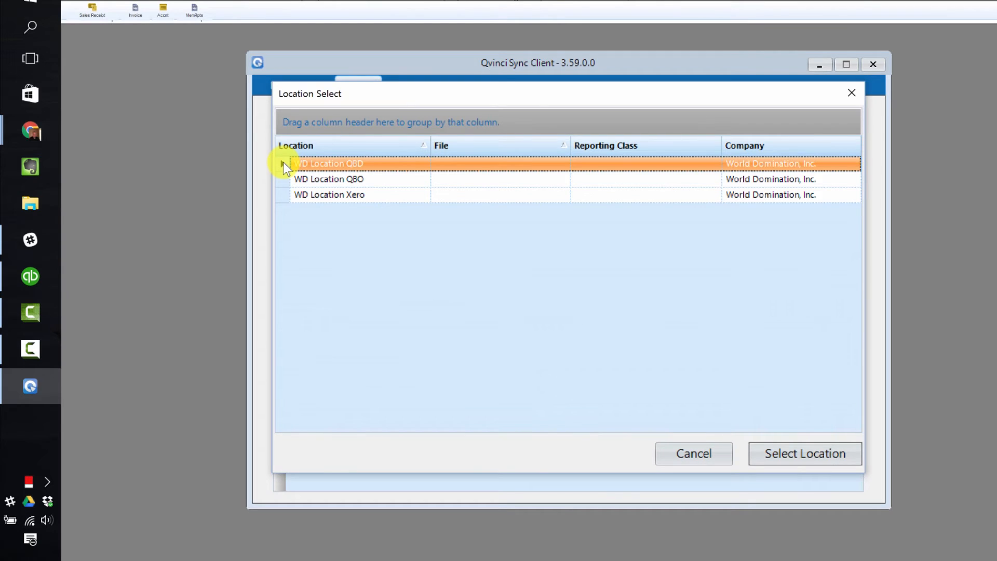
left_click(798, 454)
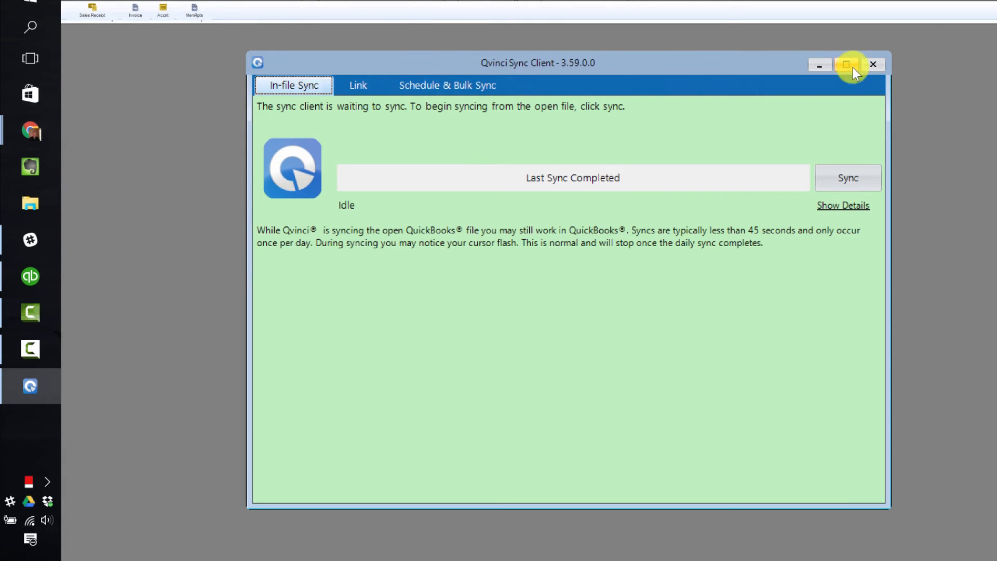
left_click(873, 64)
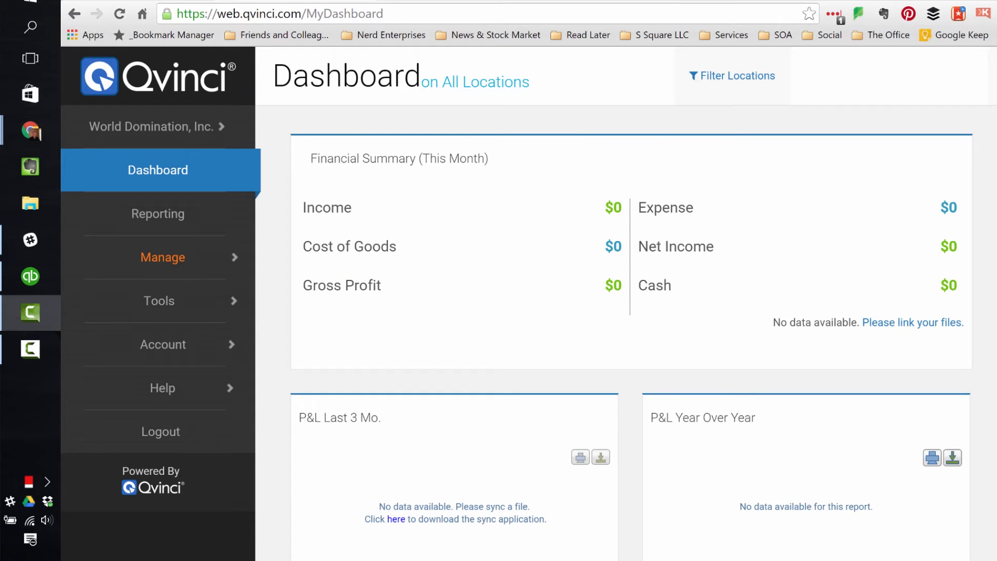
Step: Switch to the Qvinci website in the browser, open WD Location QBO in location management, and start its QuickBooks Online connection
left_click(264, 0)
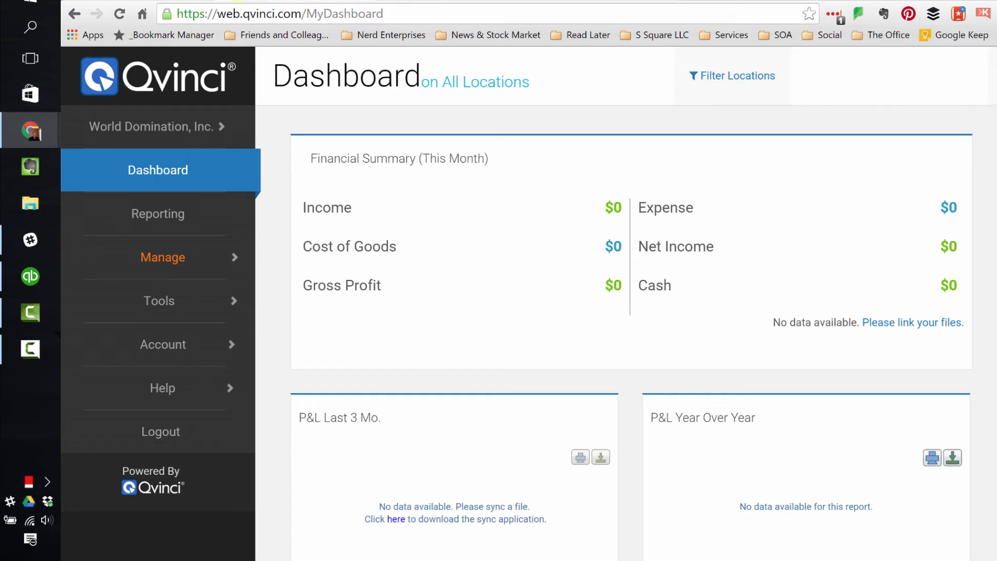
left_click(179, 257)
left_click(156, 342)
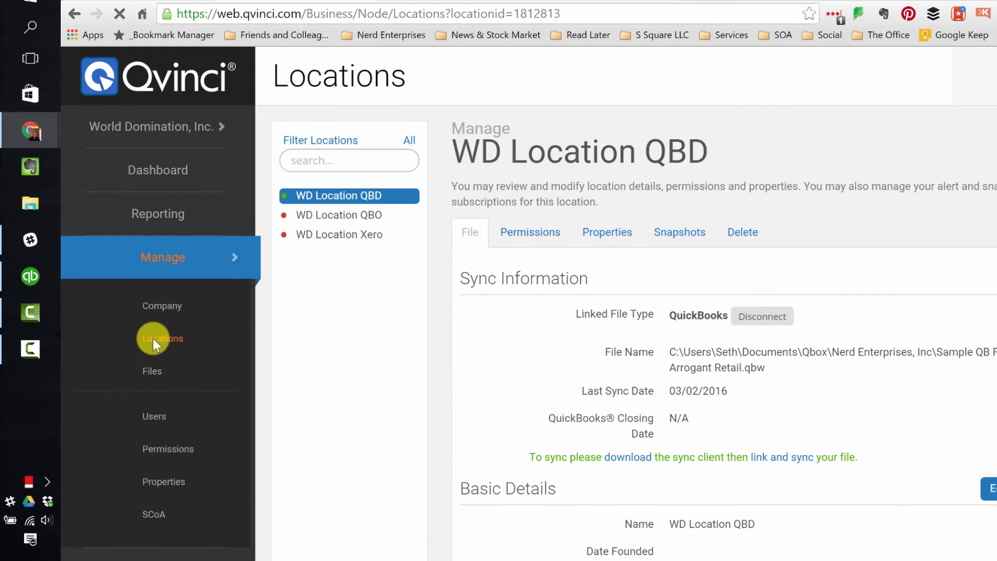
left_click(346, 215)
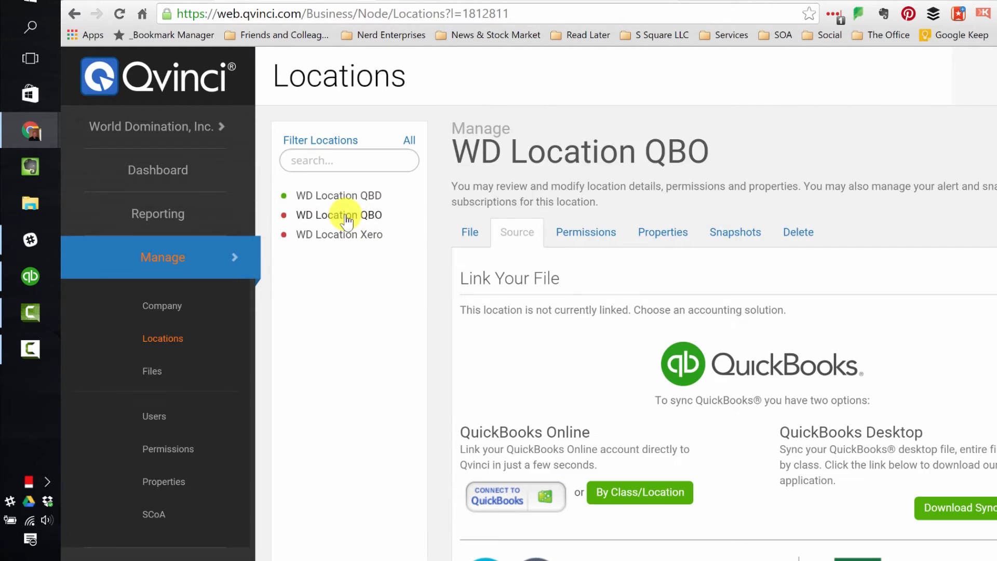
scroll(623, 244, "down", 1)
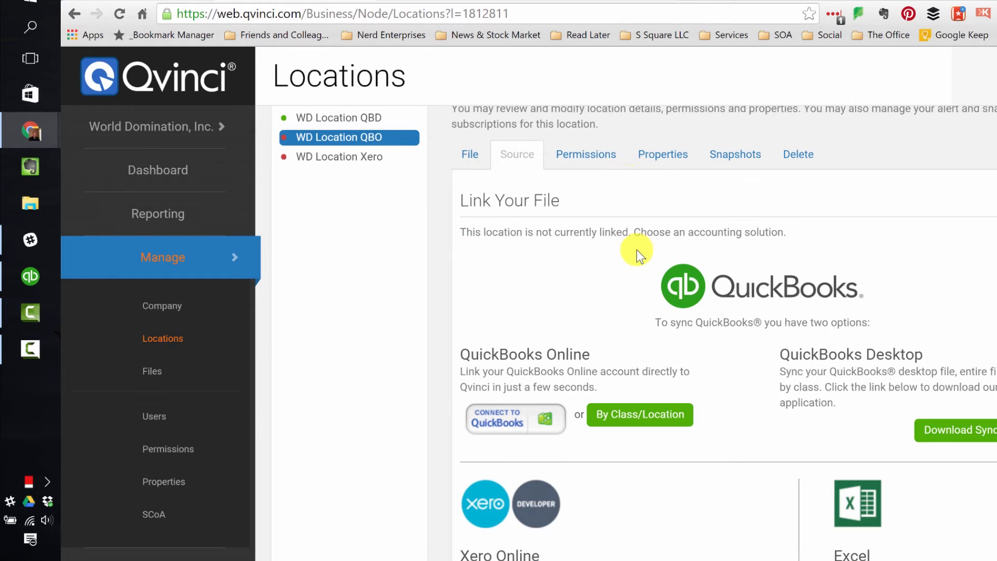
left_click(496, 424)
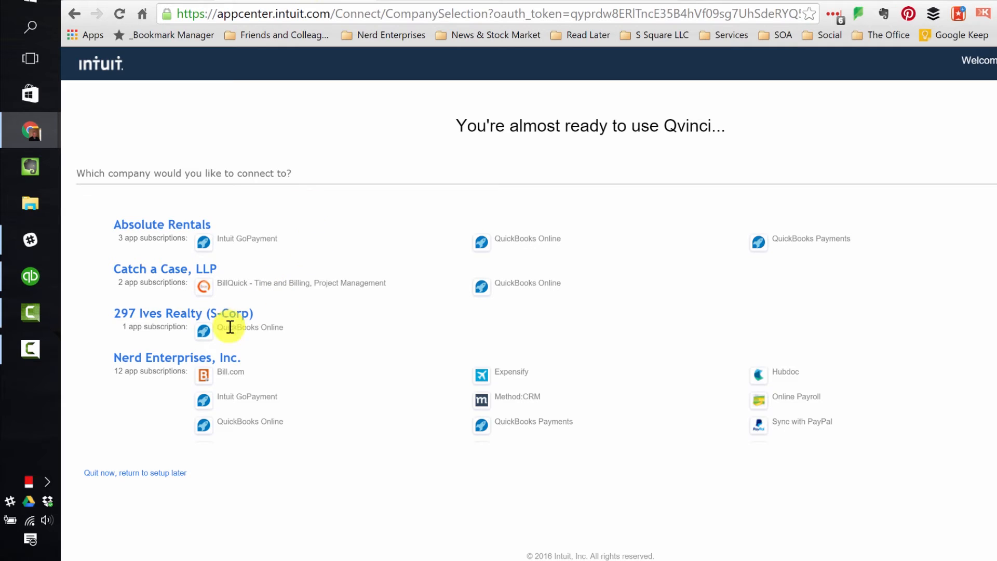
Step: Choose American Arrogant Retail as the company to connect and authorize Intuit to share its data with Qvinci
scroll(310, 396, "down", 5)
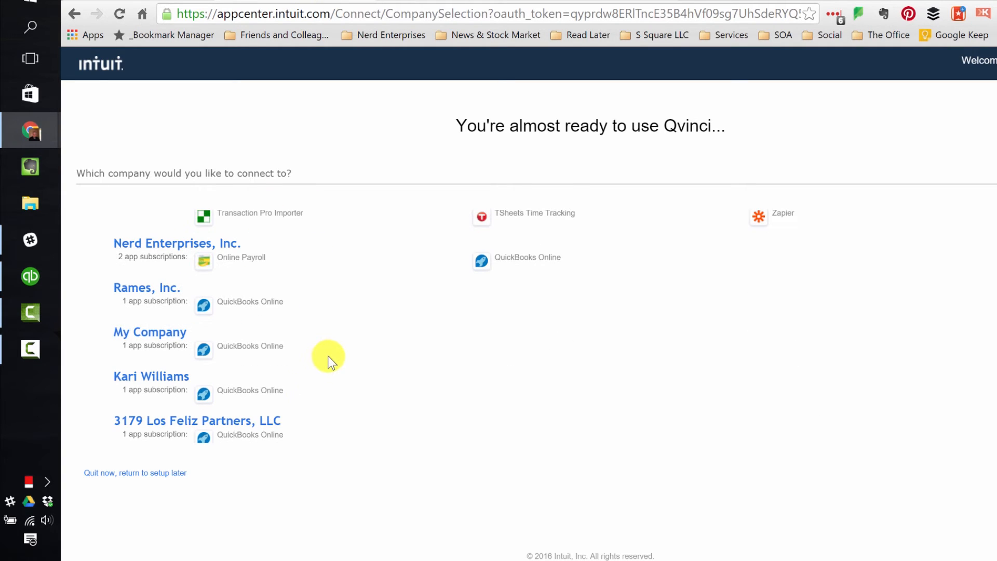
scroll(354, 329, "down", 3)
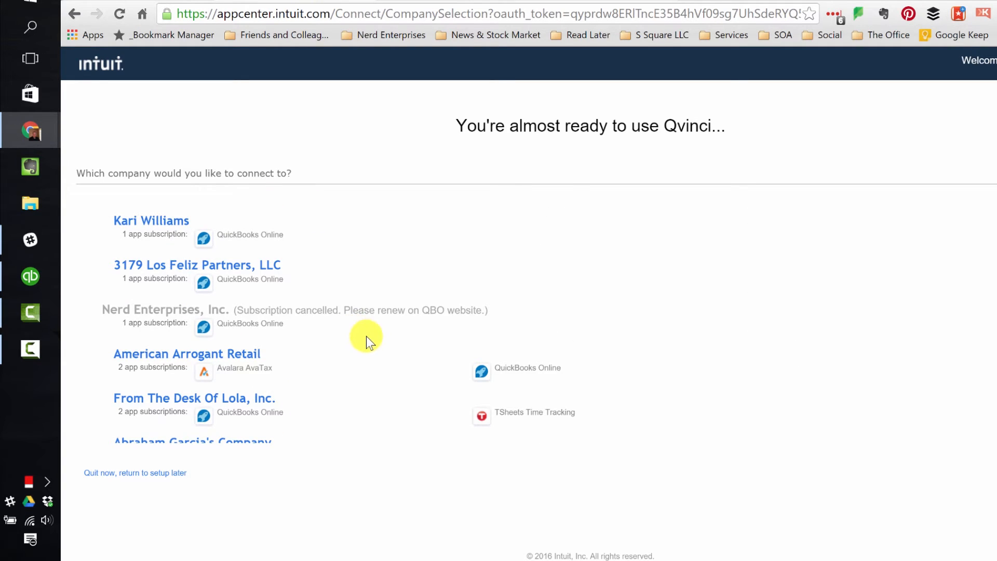
scroll(400, 333, "down", 2)
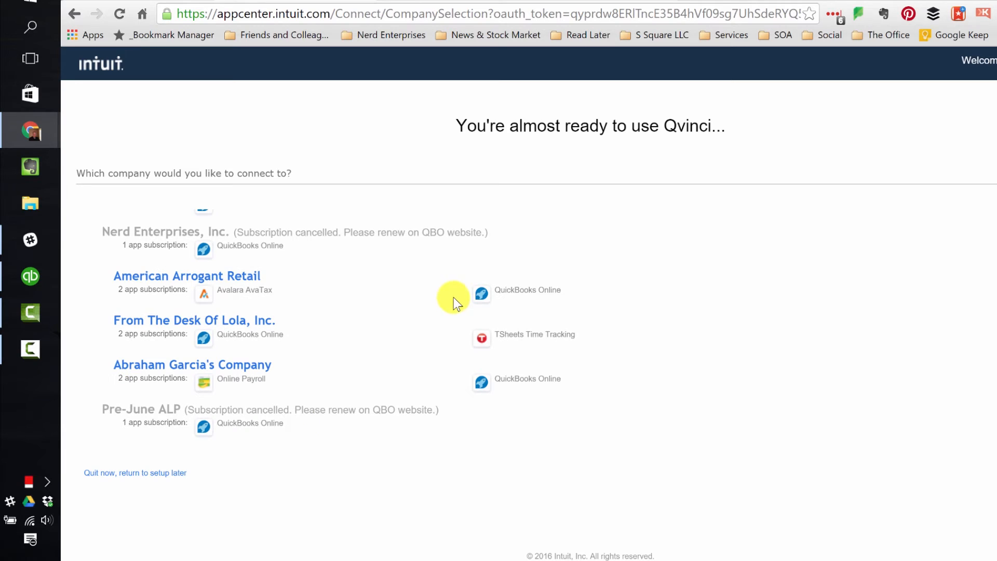
left_click(166, 275)
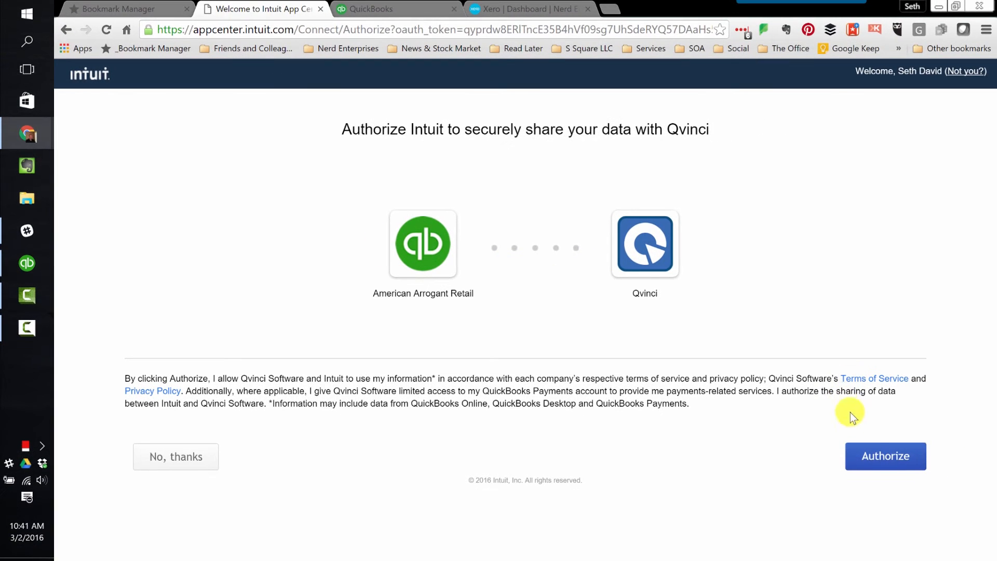
left_click(883, 465)
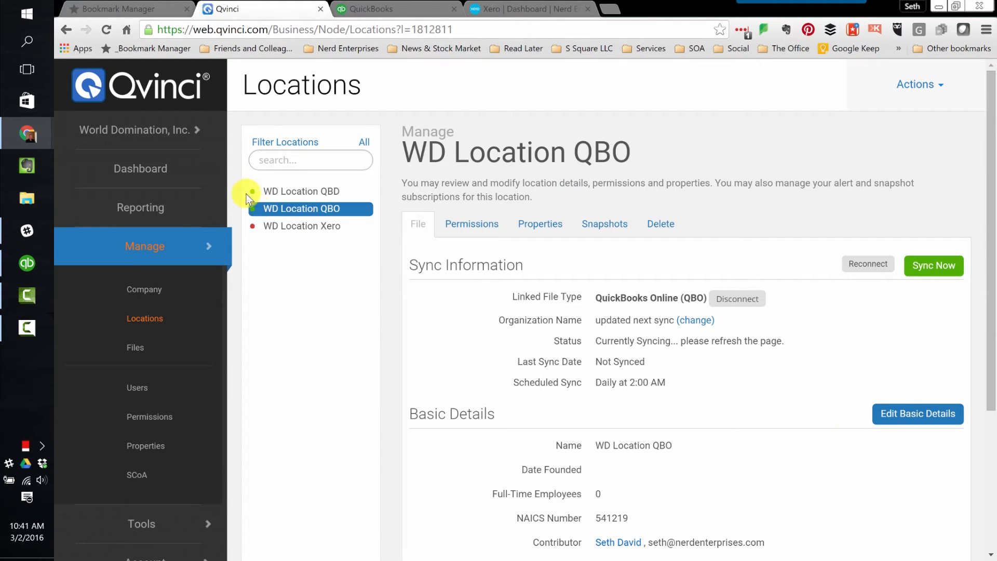
Step: Connect WD Location Xero to Xero and authorise Qvinci Xero Sync for the organisation Nerd Enterprises, Inc. (Partner)
left_click(284, 228)
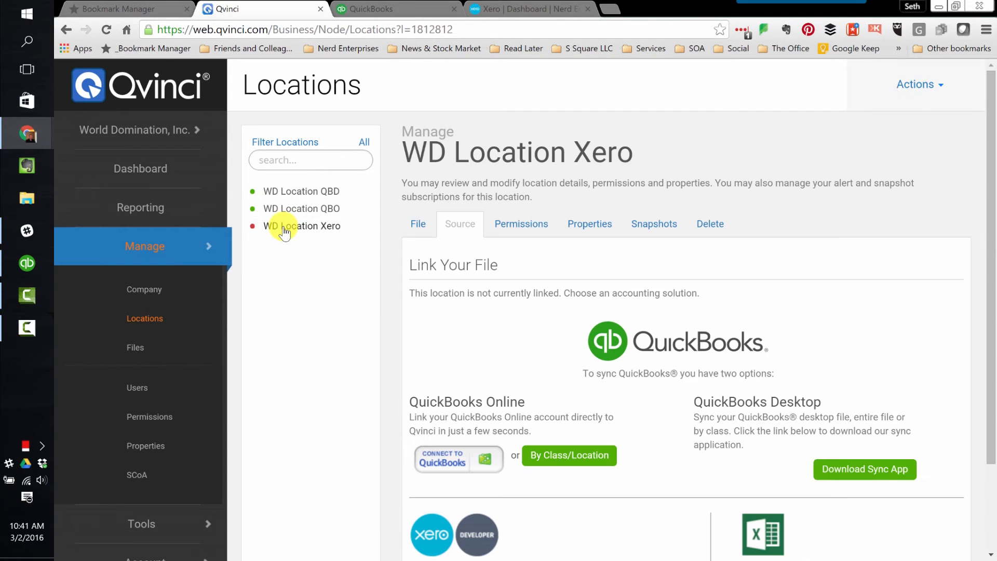
scroll(657, 332, "down", 2)
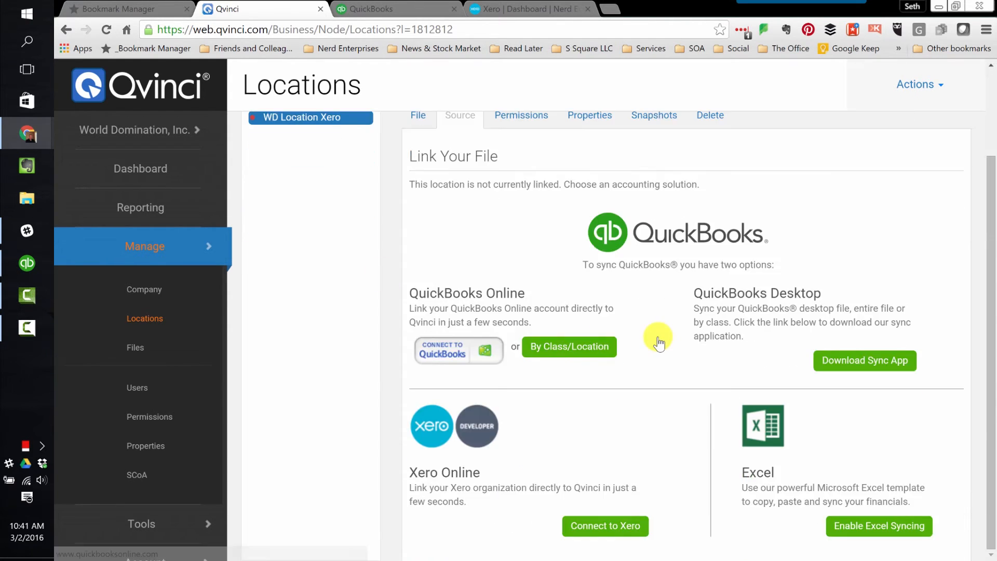
left_click(607, 533)
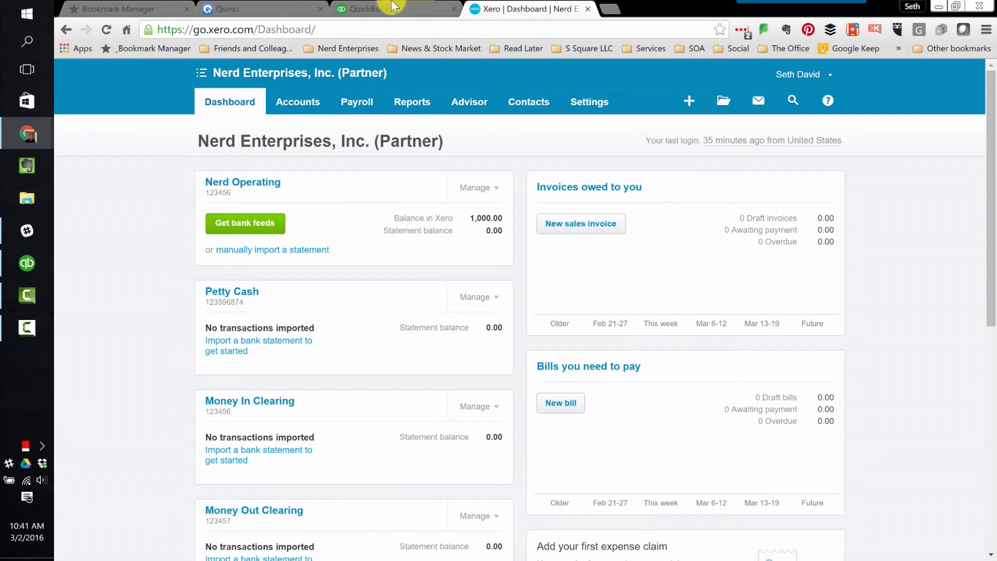
left_click(259, 9)
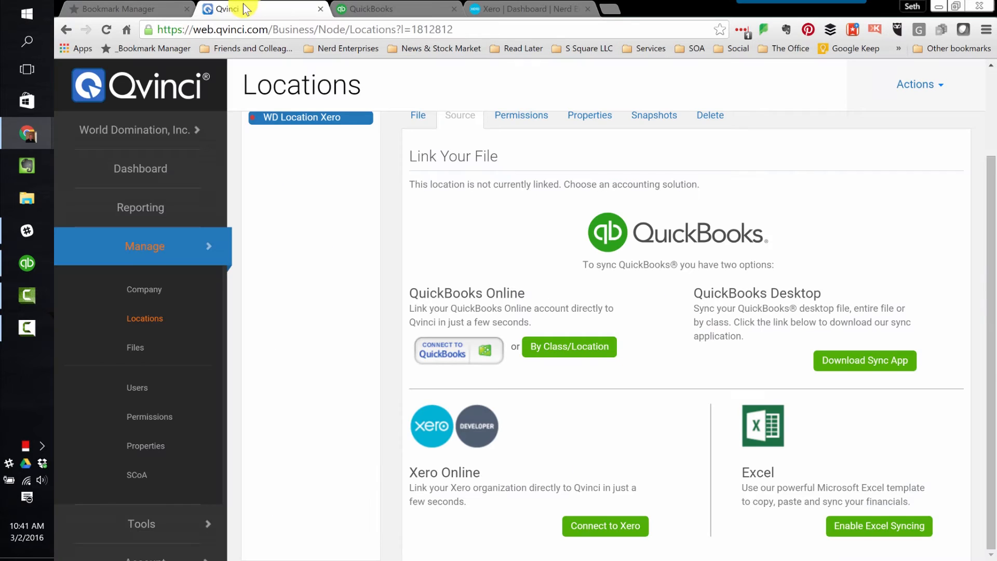
left_click(595, 533)
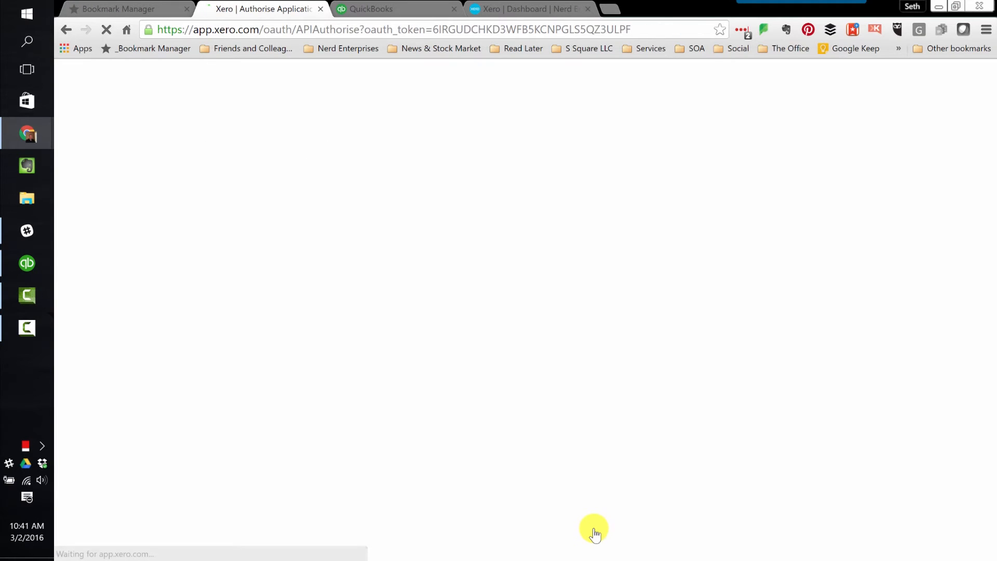
left_click(346, 243)
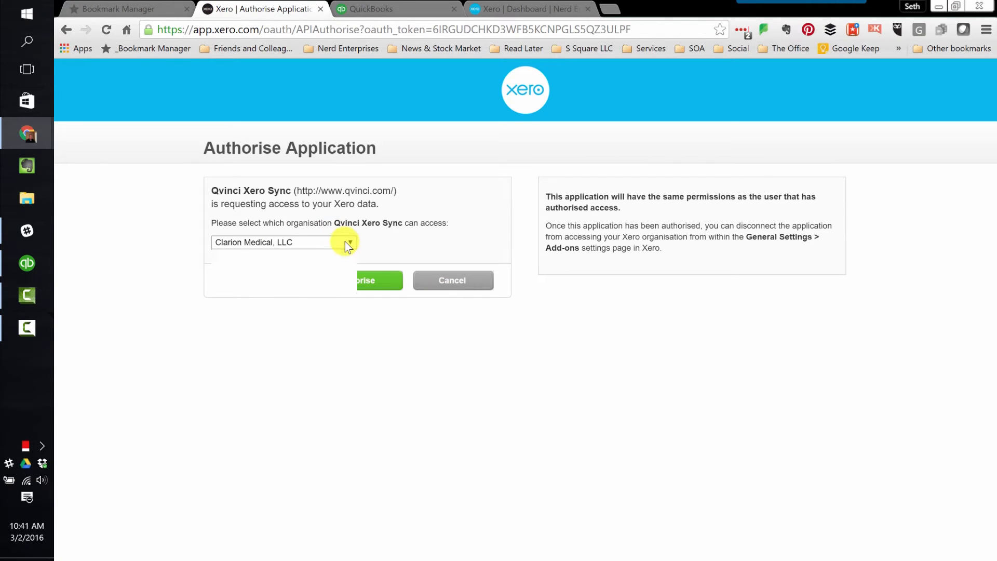
left_click(291, 288)
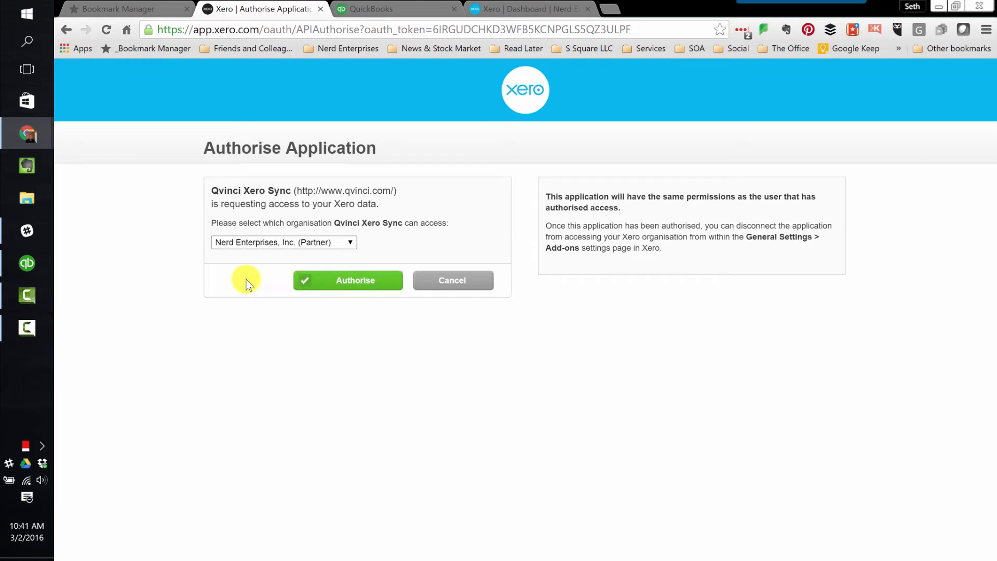
left_click(353, 279)
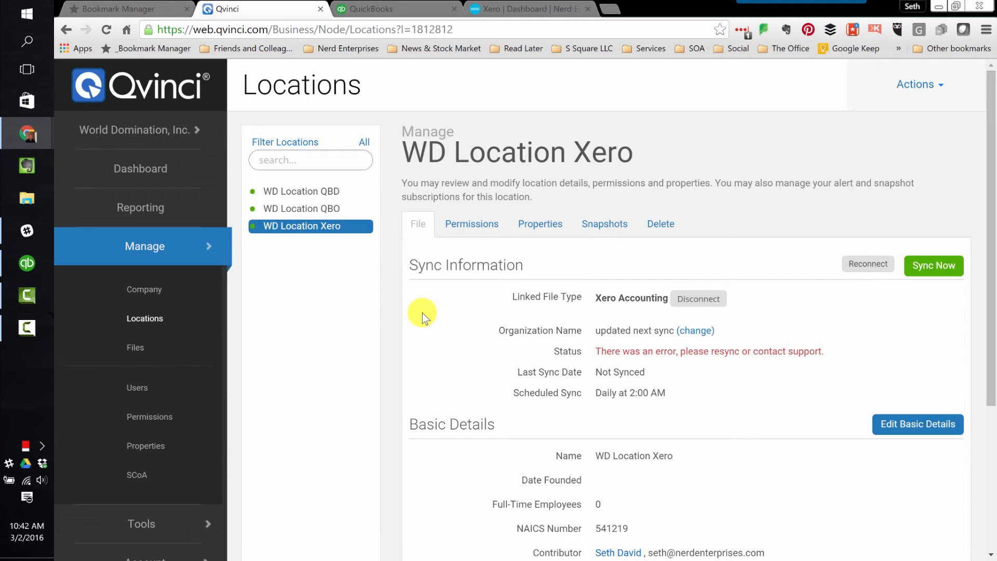
Step: Open the standard chart of accounts, examine the Forced Contributor and Forced Manager Account Mapping options in edit mode, and cancel the edit
scroll(157, 346, "down", 2)
scroll(172, 331, "up", 2)
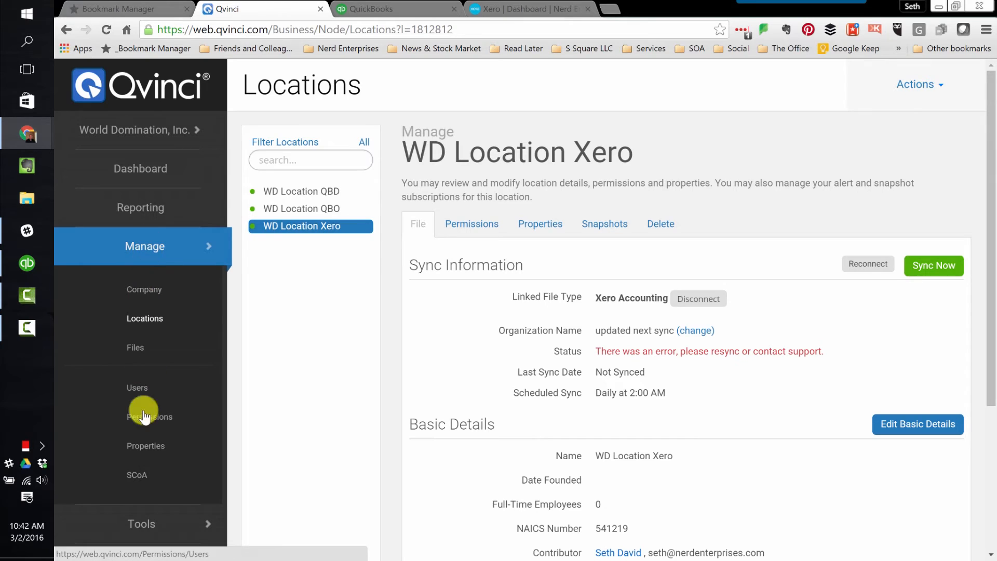
left_click(137, 475)
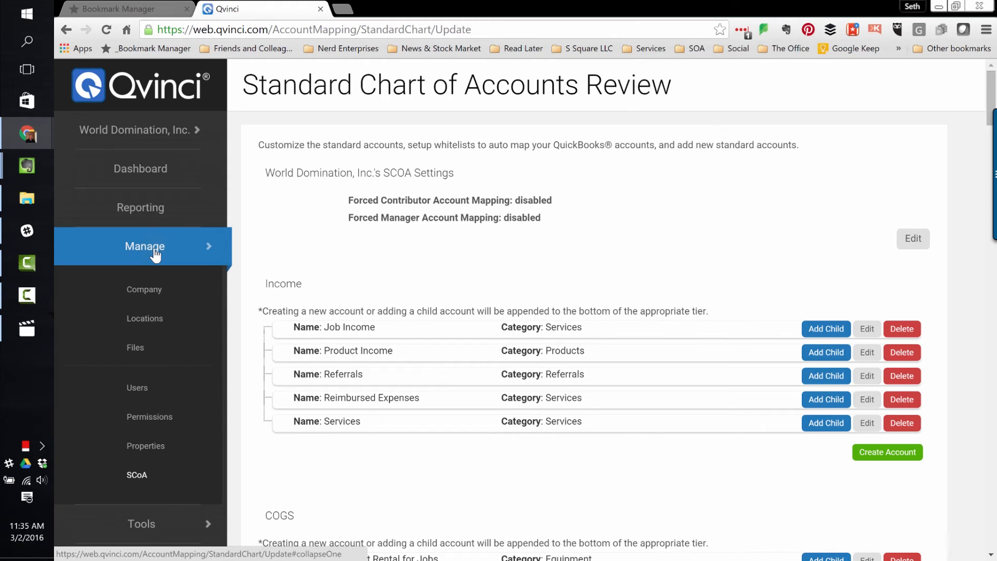
left_click(155, 254)
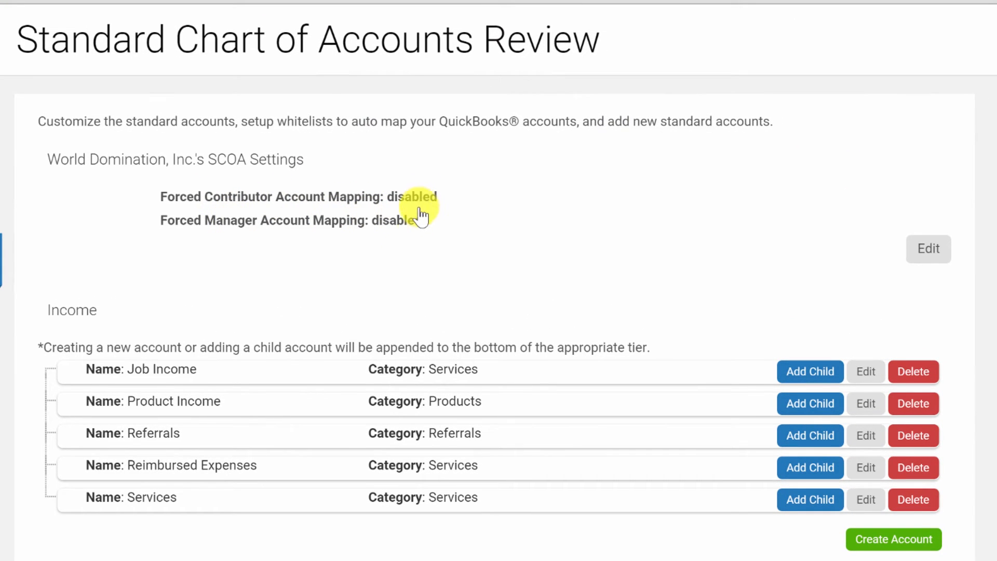
left_click(929, 250)
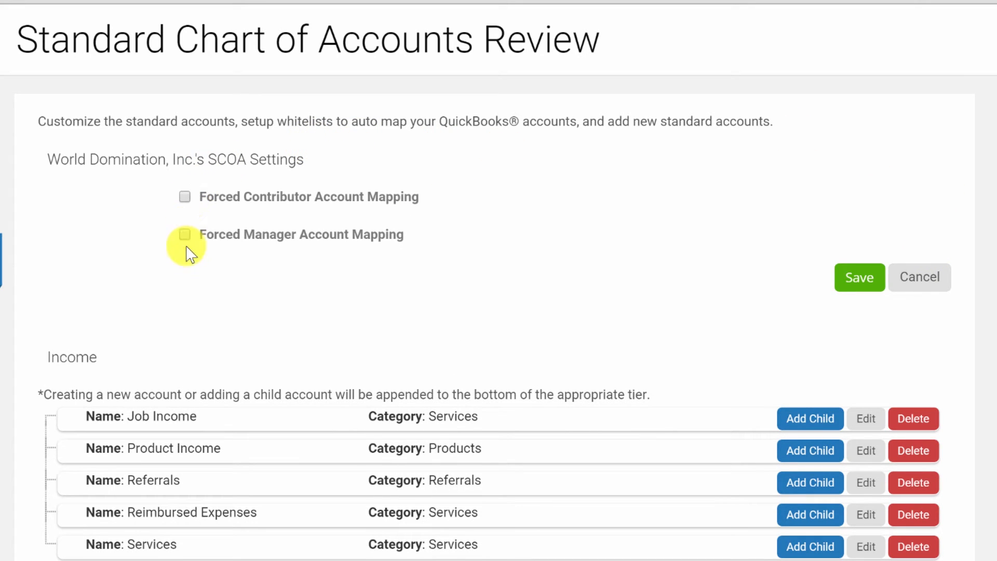
left_click(928, 291)
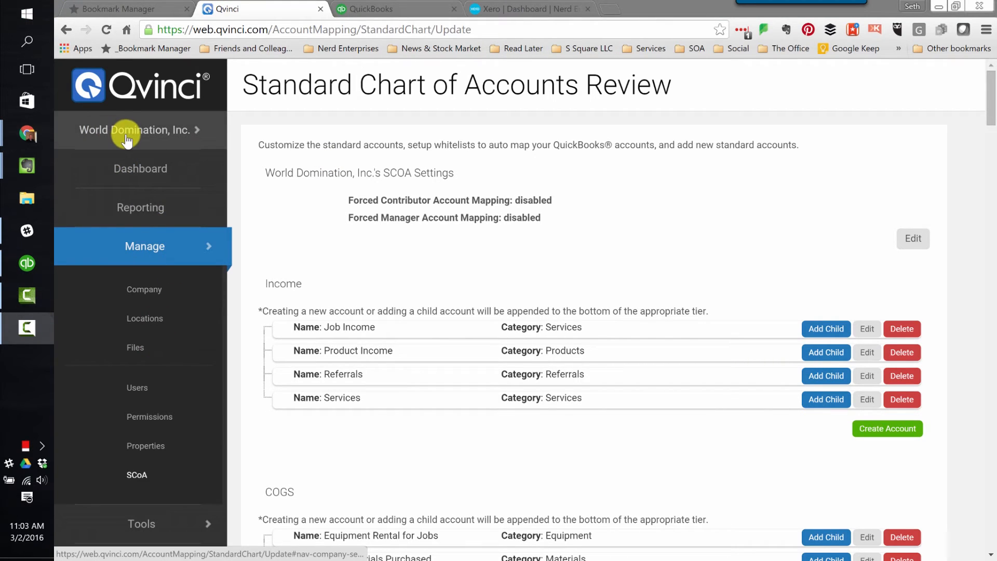
Step: Review the Income and COGS accounts with their categories in the standard chart of accounts
left_click(137, 482)
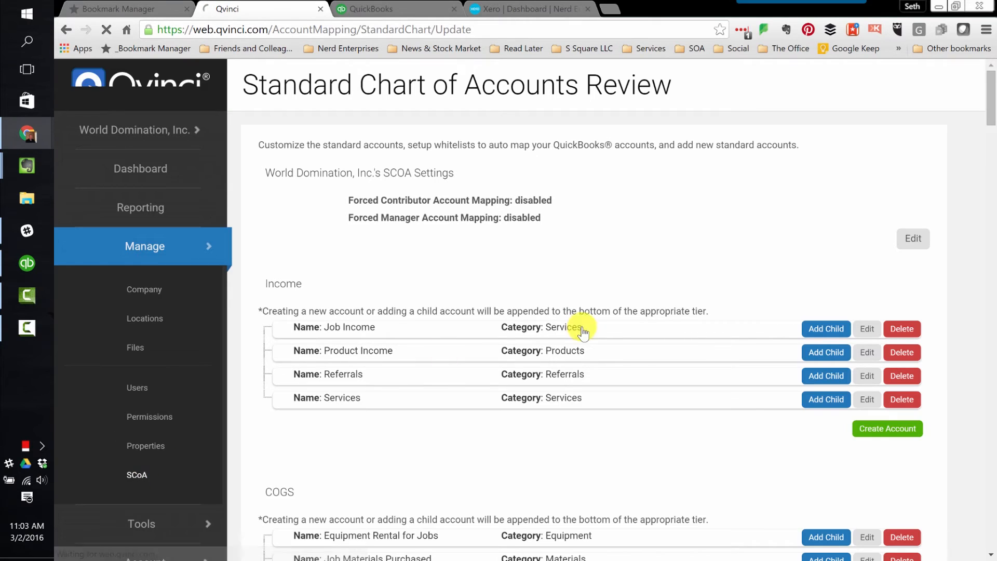
scroll(786, 235, "down", 1)
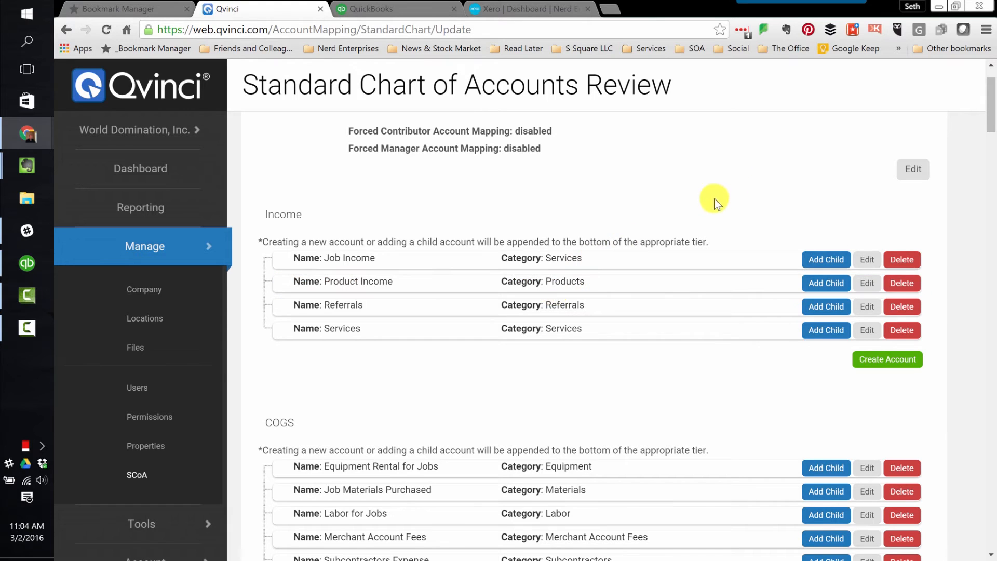
scroll(702, 207, "down", 1)
scroll(699, 208, "down", 4)
scroll(697, 212, "up", 3)
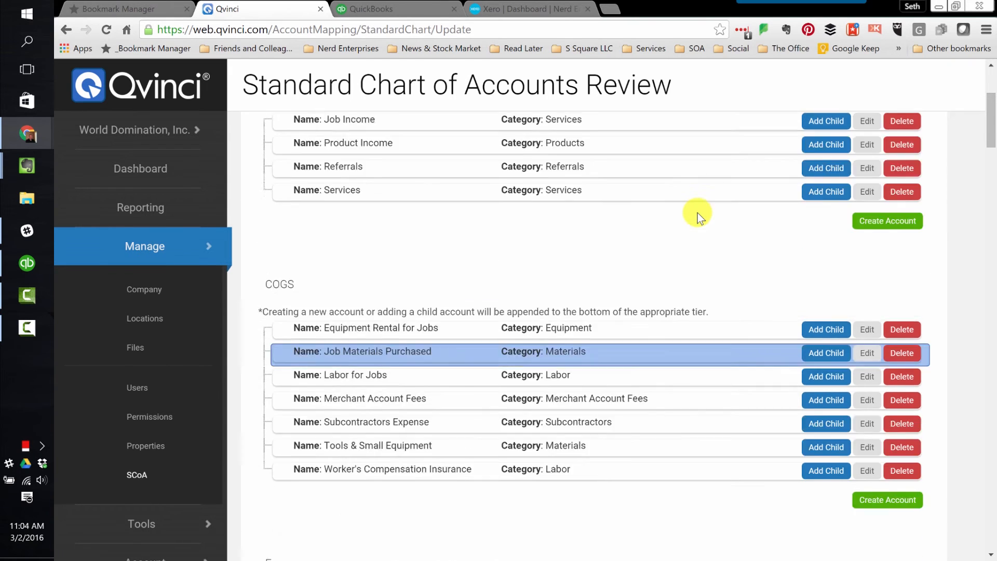
scroll(697, 213, "up", 4)
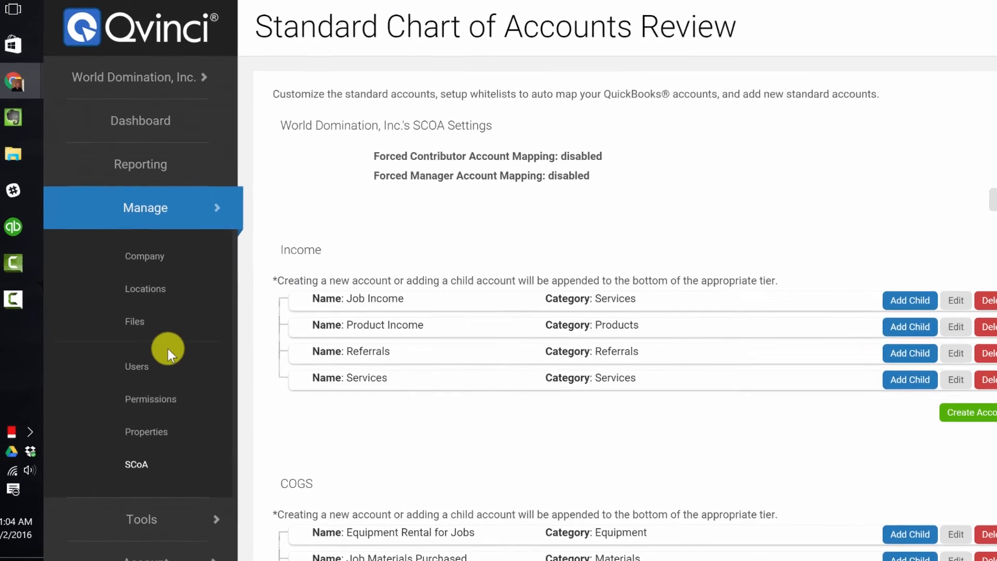
Step: In the Map to SCoA tool, map WD Location QBD's Merchandise Sales income account to the standard account Product Income
scroll(156, 446, "down", 3)
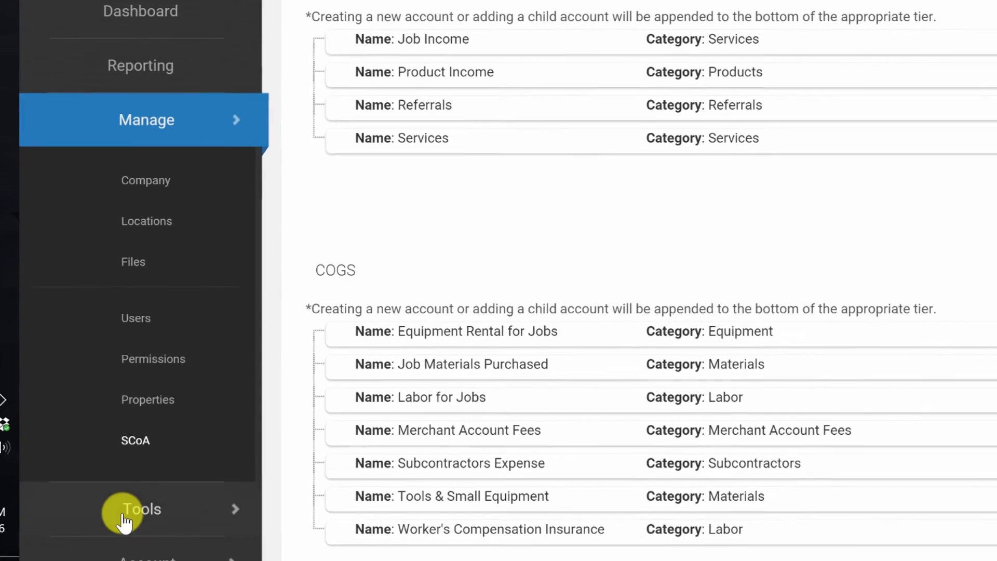
left_click(132, 508)
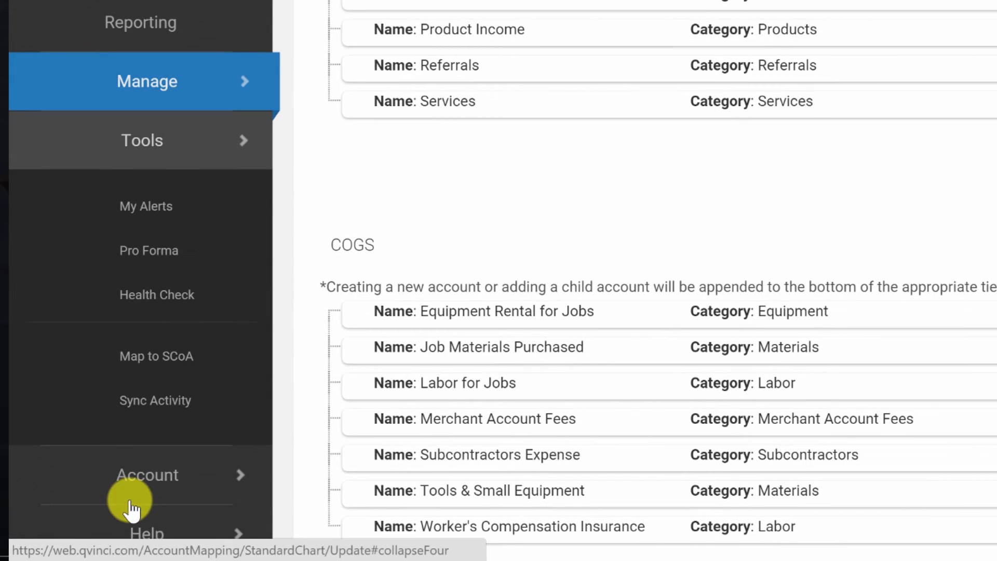
left_click(151, 366)
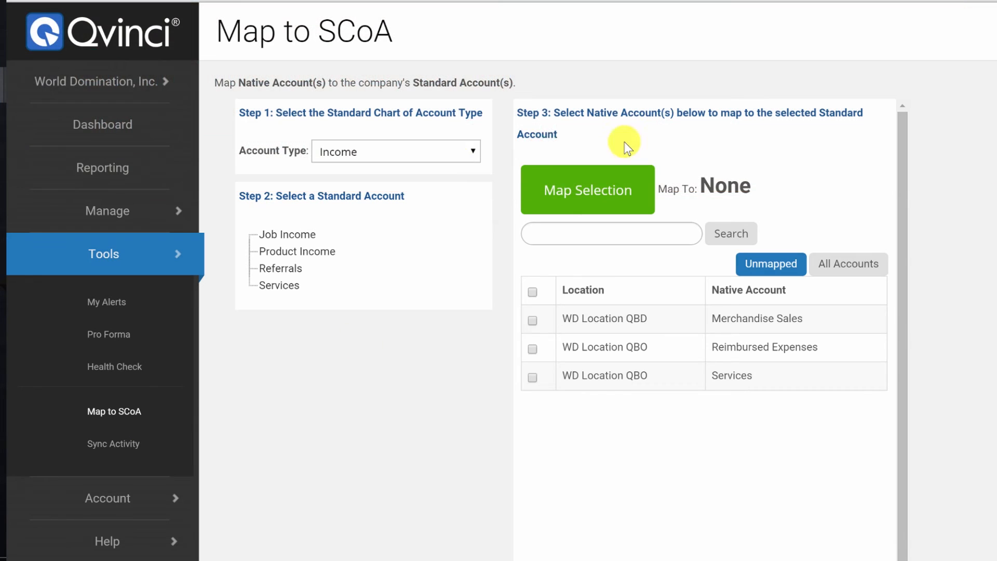
left_click(367, 151)
left_click(360, 159)
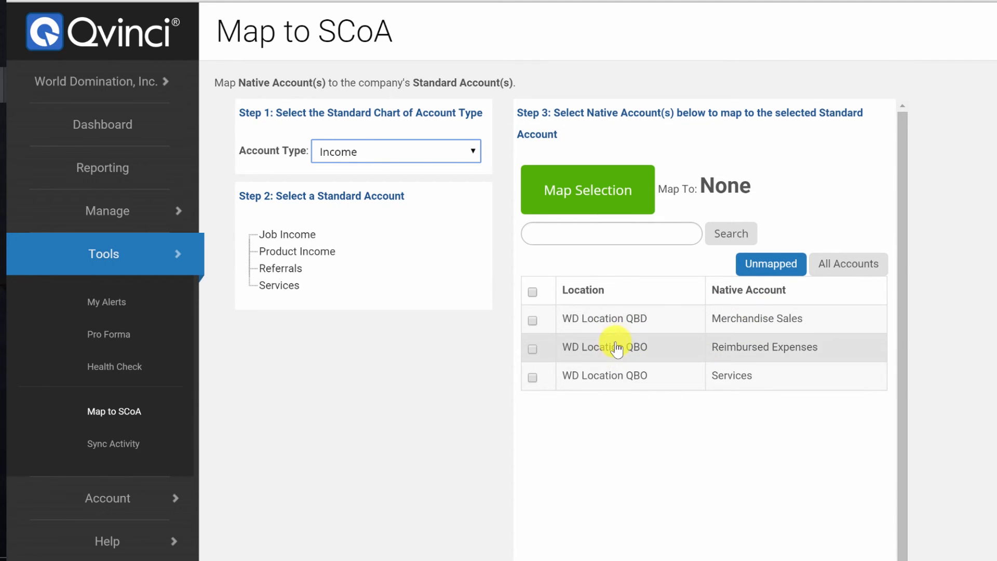
left_click(533, 322)
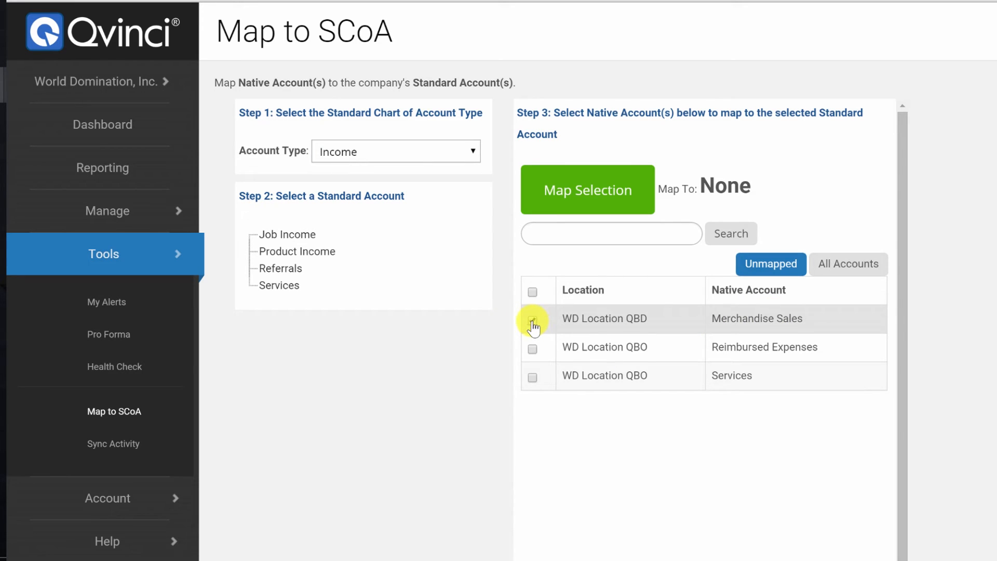
left_click(285, 253)
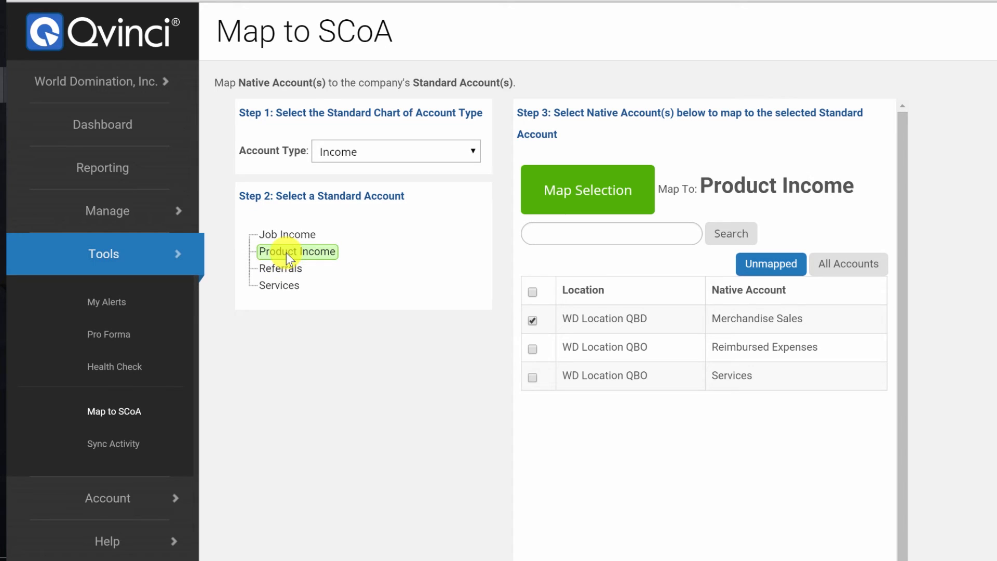
left_click(605, 195)
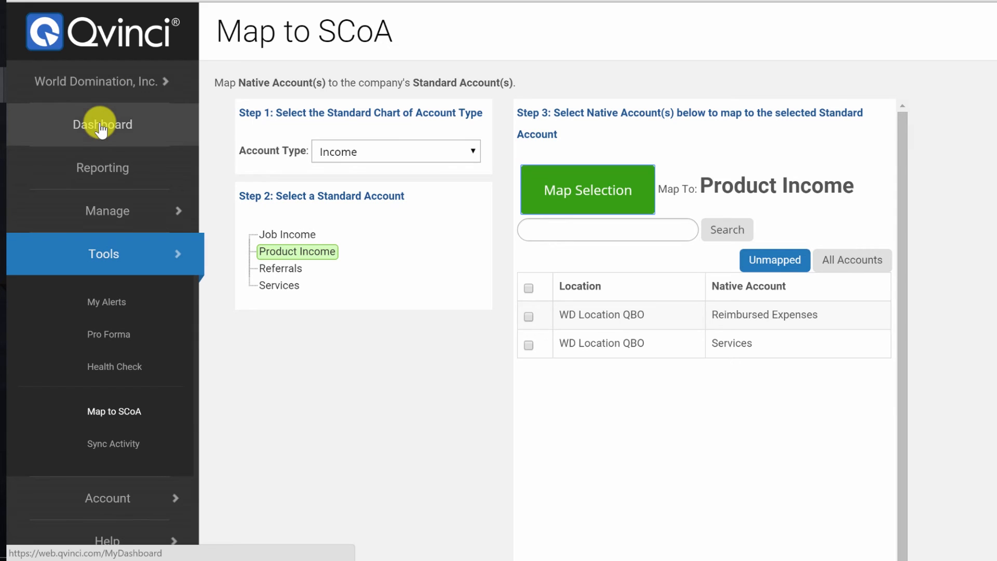
Step: Add a Reimbursed Expenses income account with category Services to the standard chart of accounts
left_click(106, 217)
left_click(101, 469)
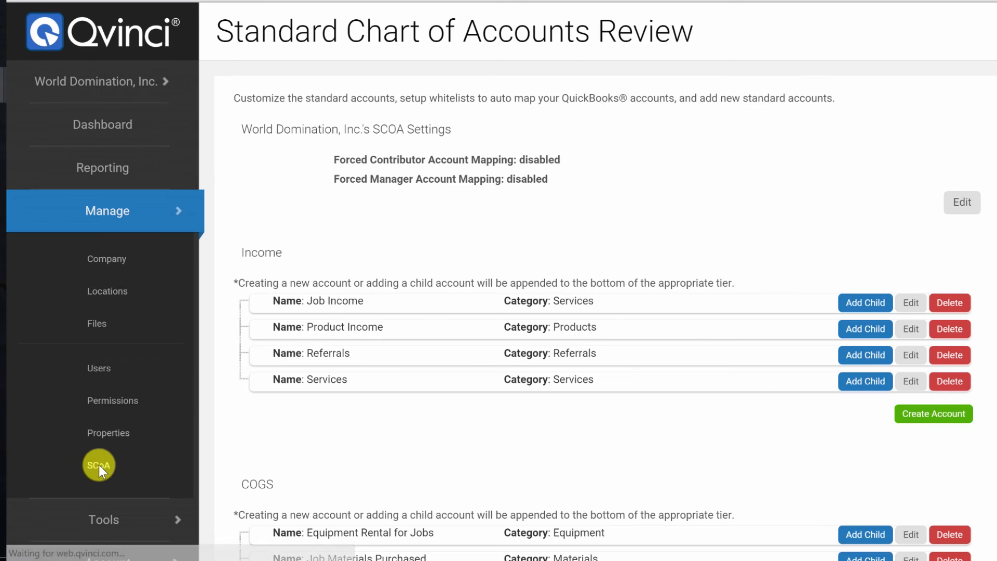
left_click(924, 416)
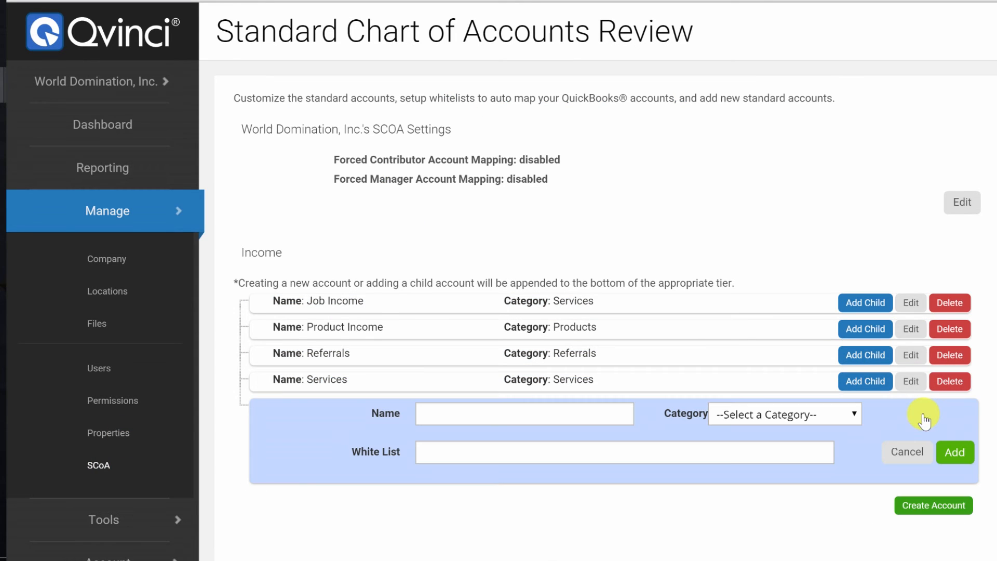
left_click(431, 404)
type("Reimbursed Expenses")
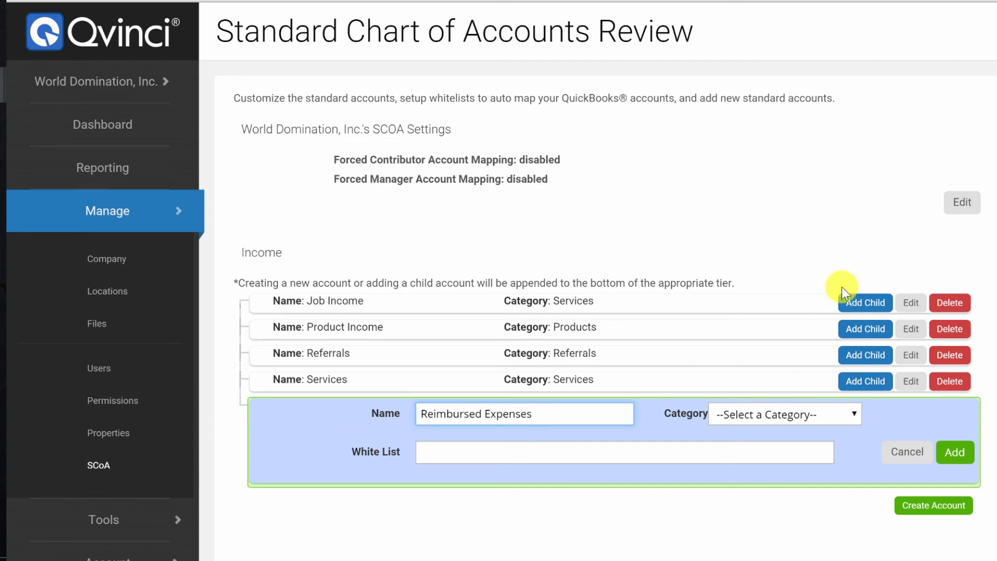
key("Tab")
key("s")
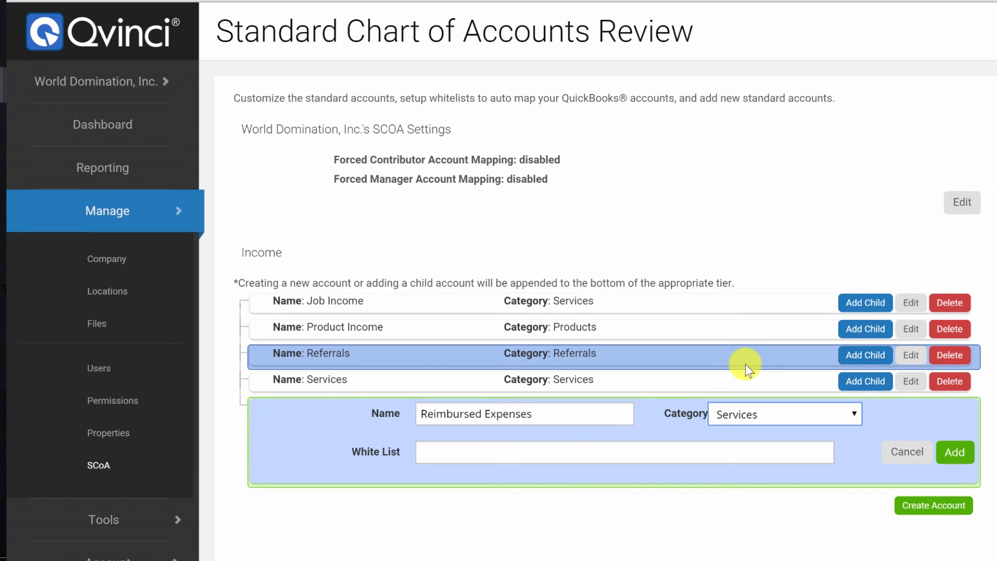
left_click(955, 453)
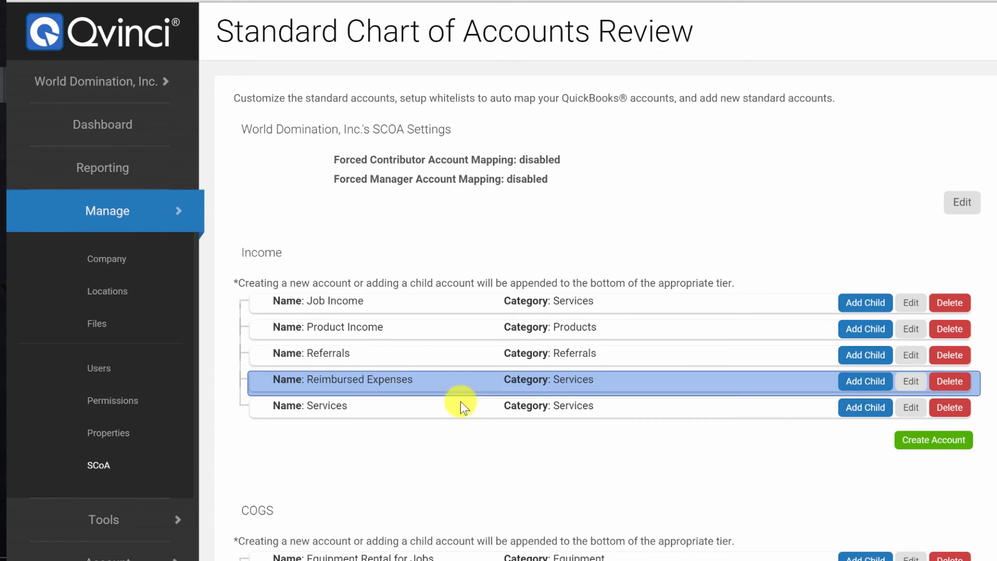
Step: Return to account mapping and map WD Location QBO's native Reimbursed Expenses account to the standard Reimbursed Expenses income account
left_click(107, 518)
left_click(113, 415)
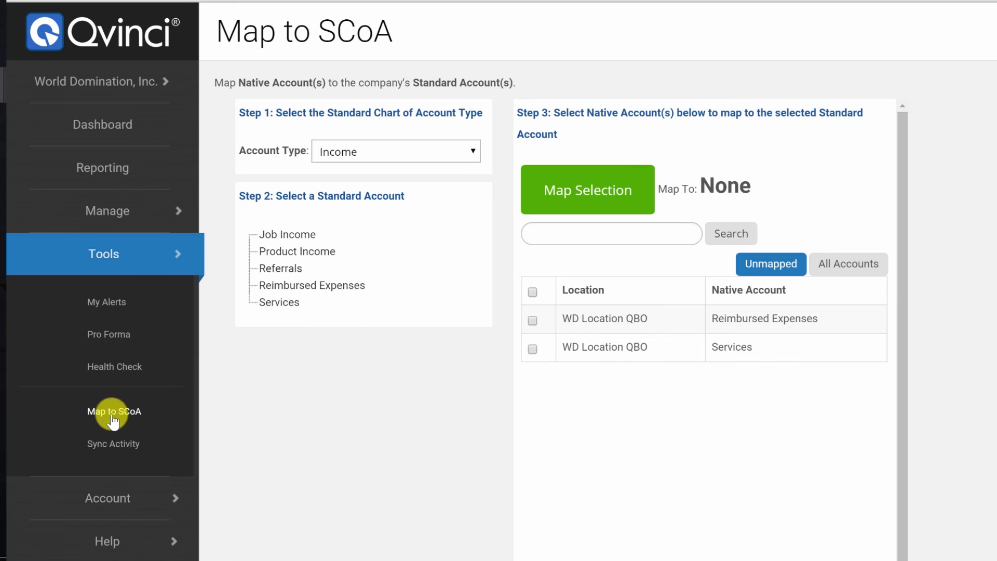
left_click(283, 285)
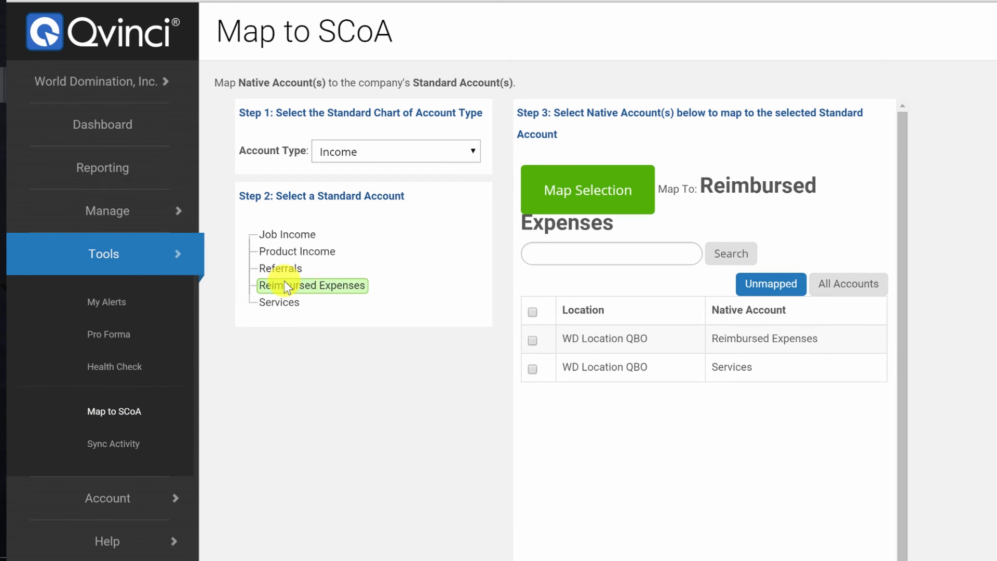
left_click(531, 340)
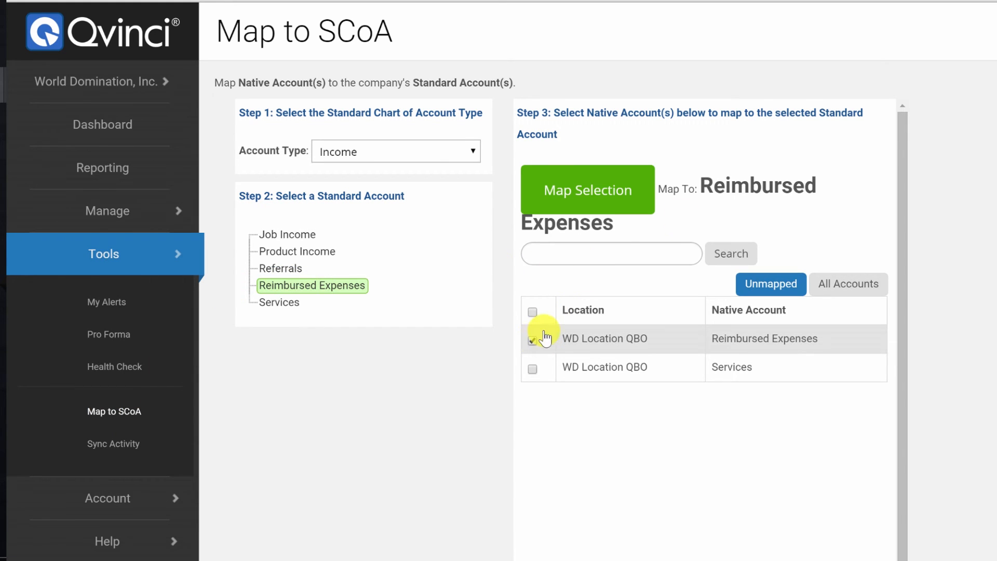
left_click(591, 191)
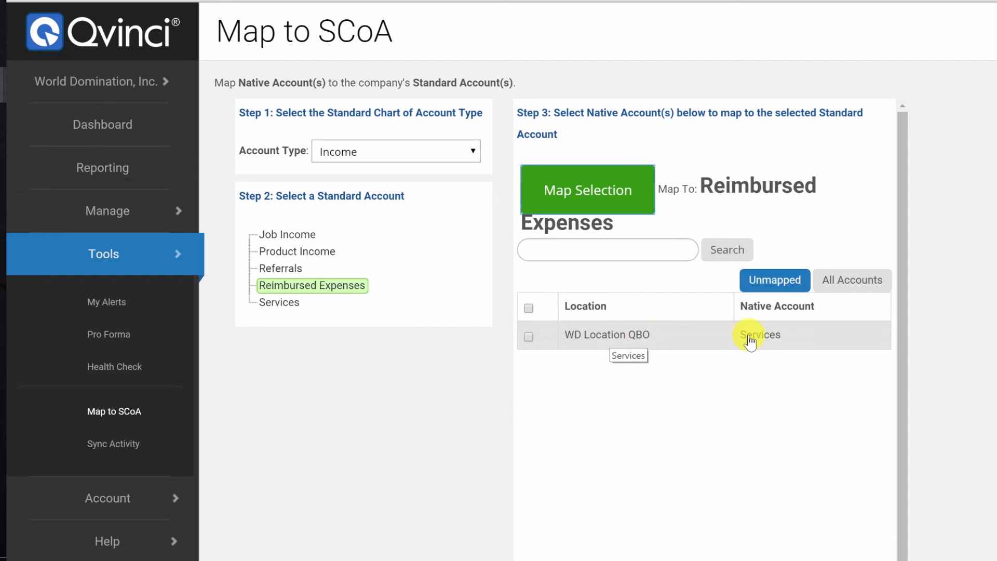
Step: Map WD Location QBO's native Services account to the standard Services income account
left_click(528, 337)
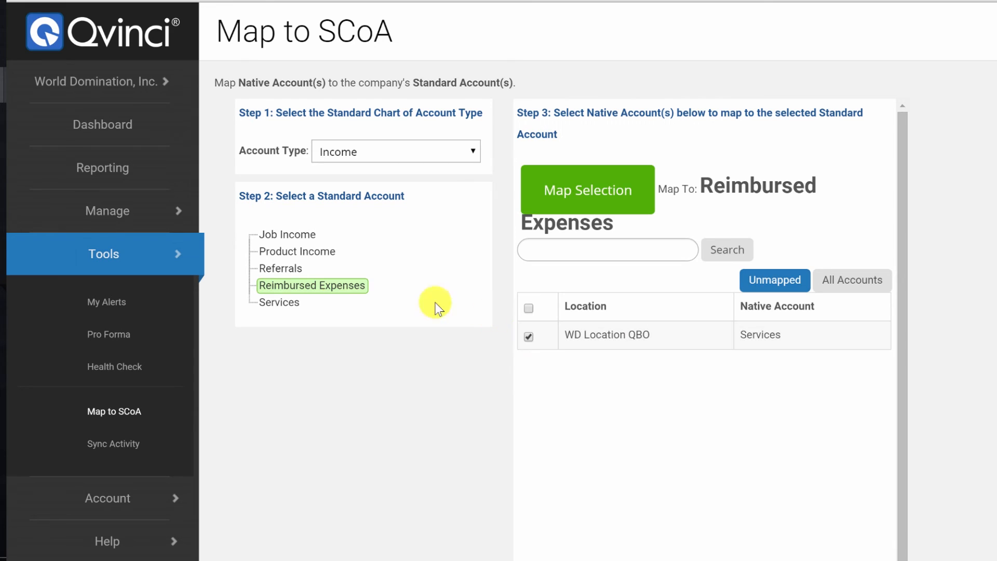
left_click(270, 304)
left_click(600, 190)
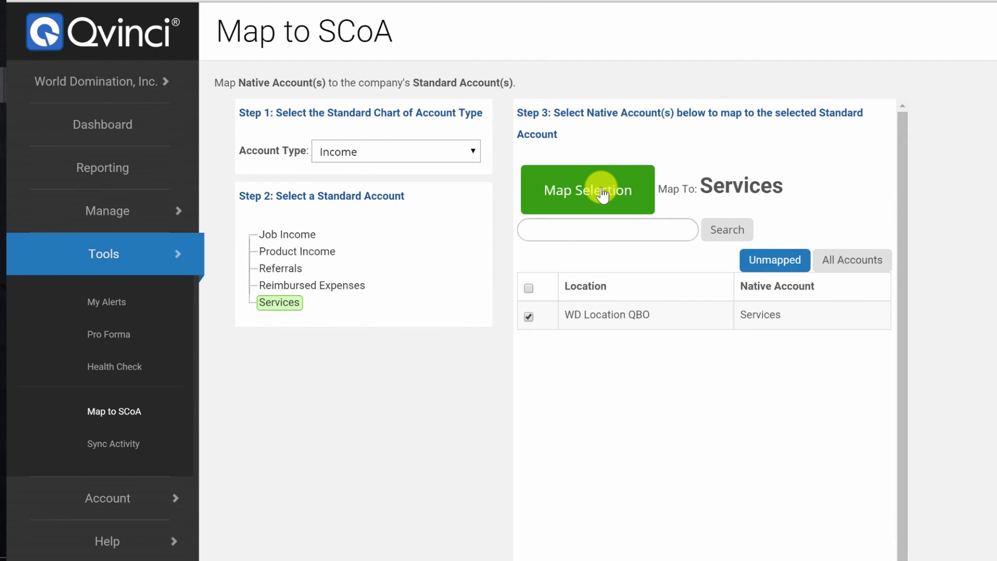
Step: For account type COGS, map WD Location QBD's Credit Card Processing Fees to the standard account Merchant Account Fees
left_click(410, 152)
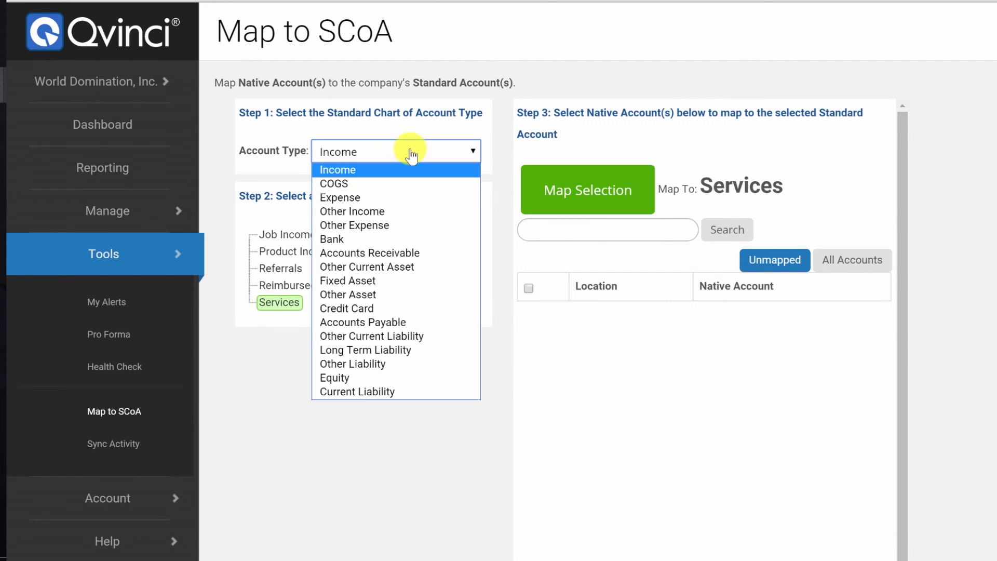
left_click(336, 180)
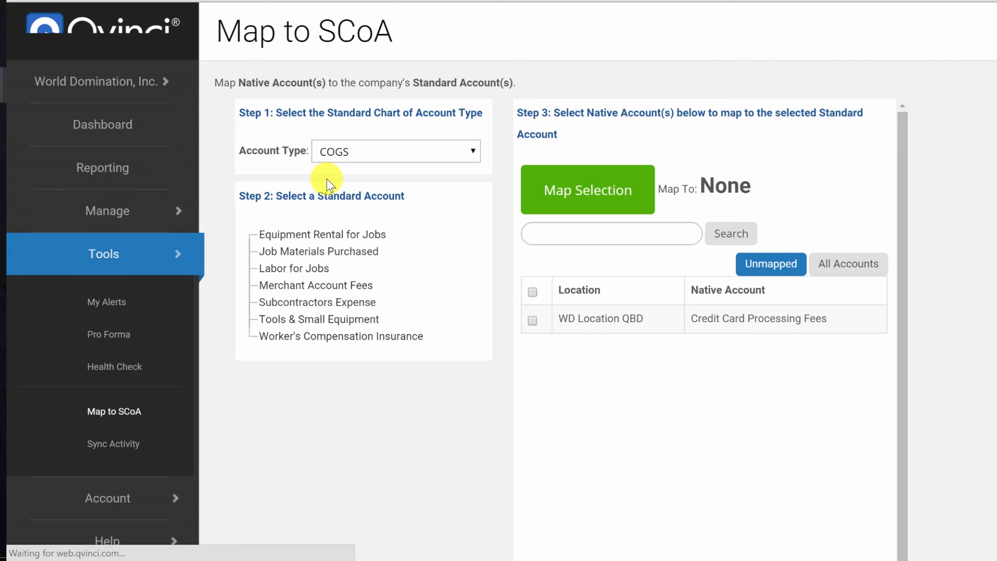
left_click(534, 320)
left_click(309, 288)
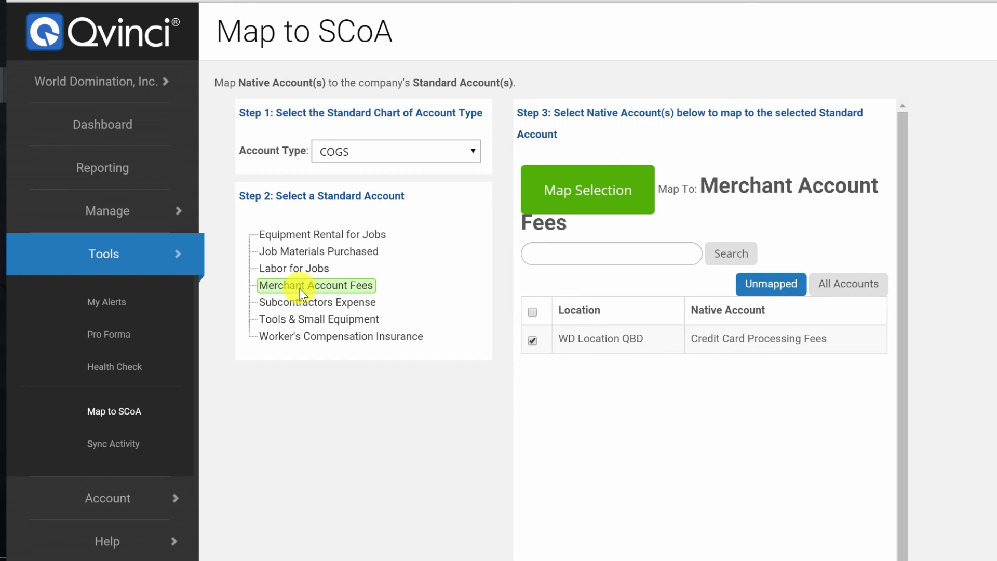
left_click(593, 193)
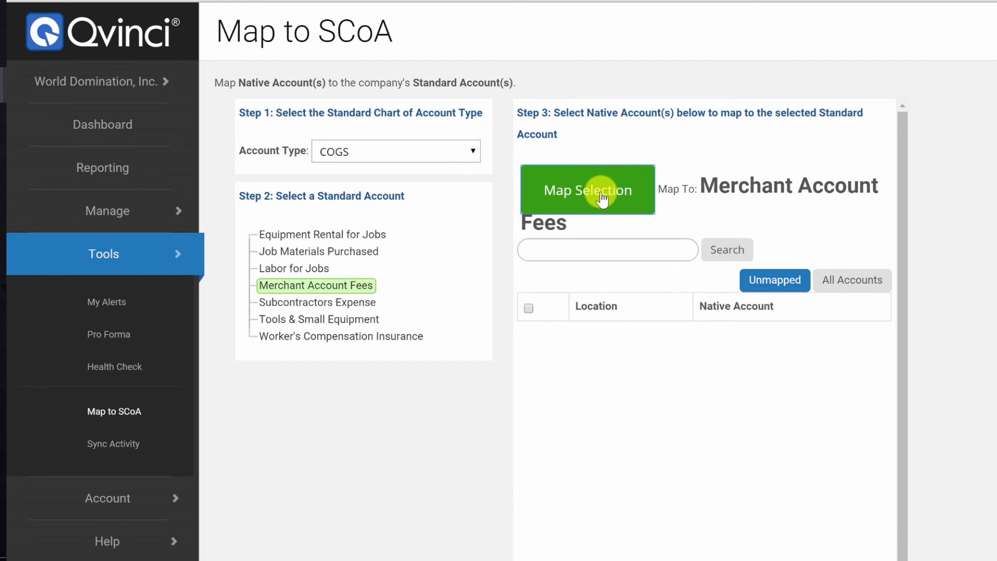
Step: For account type Expense, map WD Location QBO's native Office Supplies account to the standard Office Supplies account
left_click(457, 152)
left_click(353, 200)
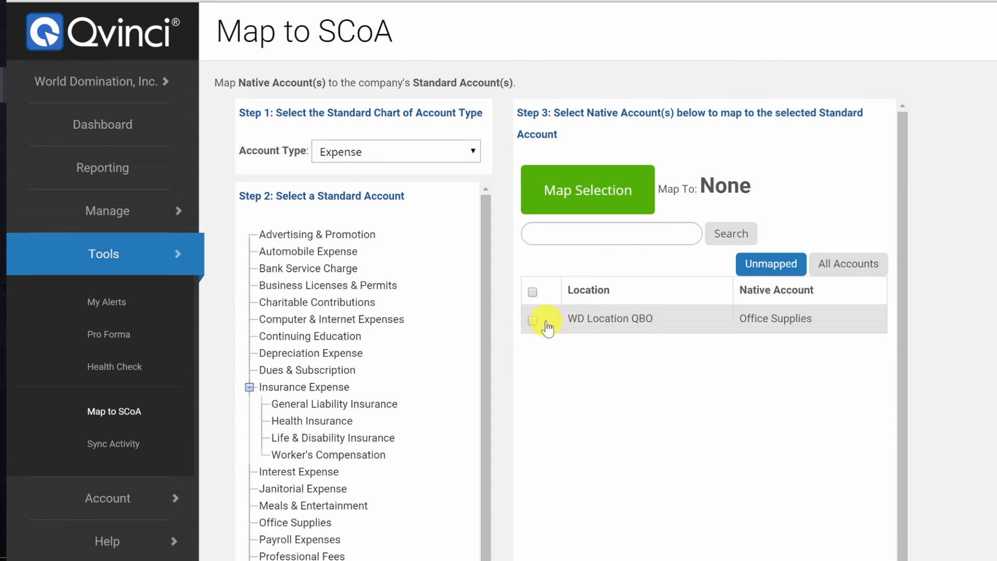
left_click(533, 320)
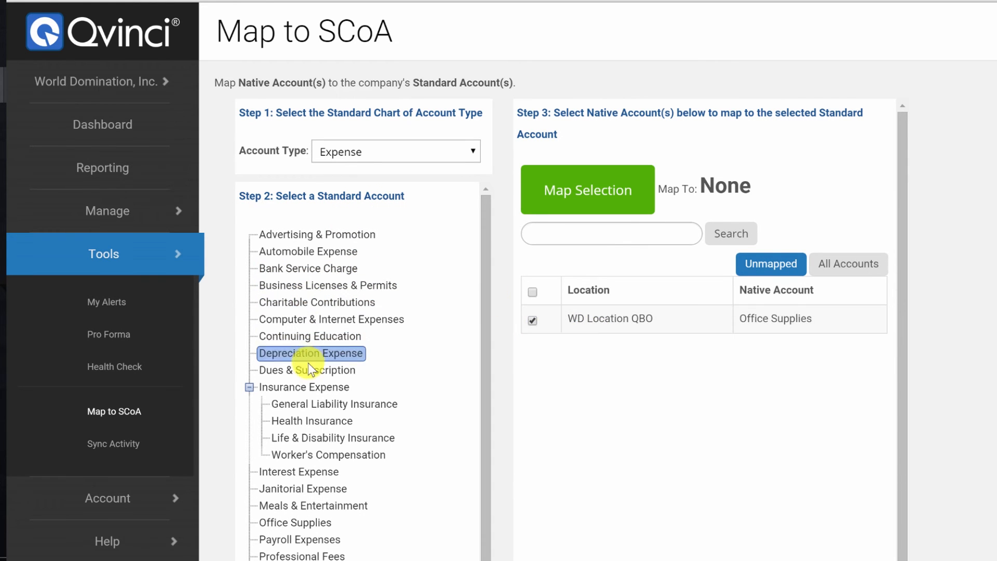
scroll(310, 358, "down", 3)
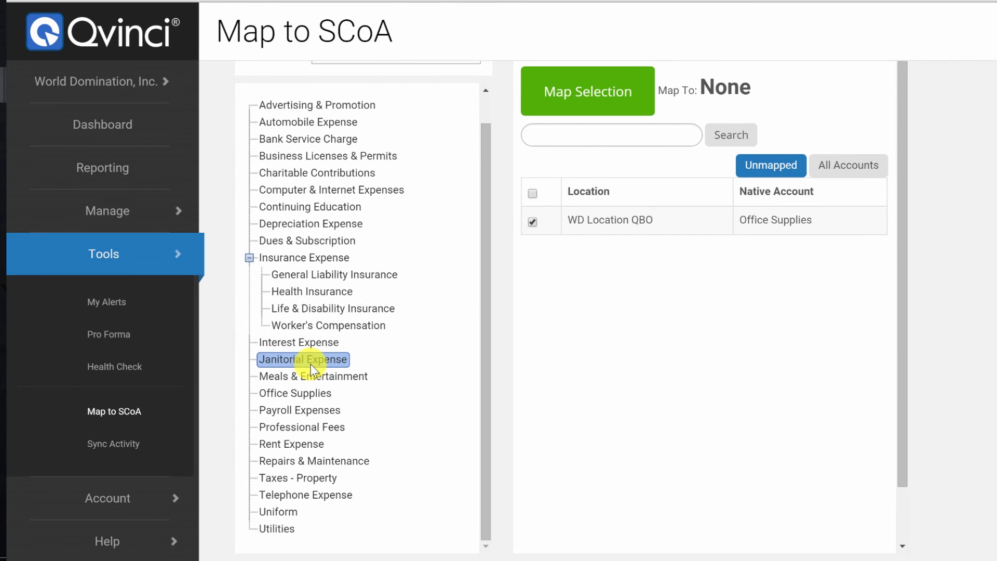
left_click(291, 395)
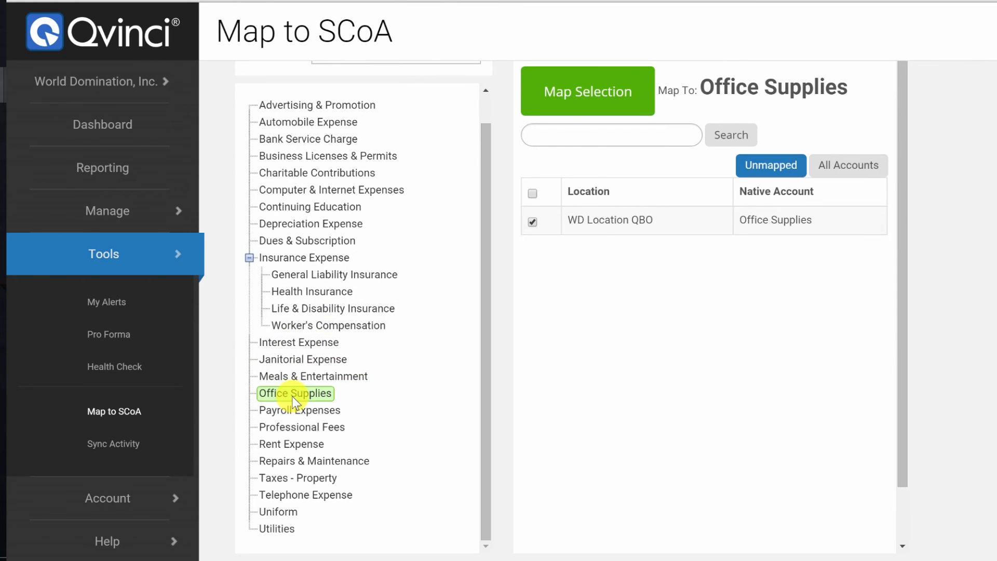
left_click(598, 95)
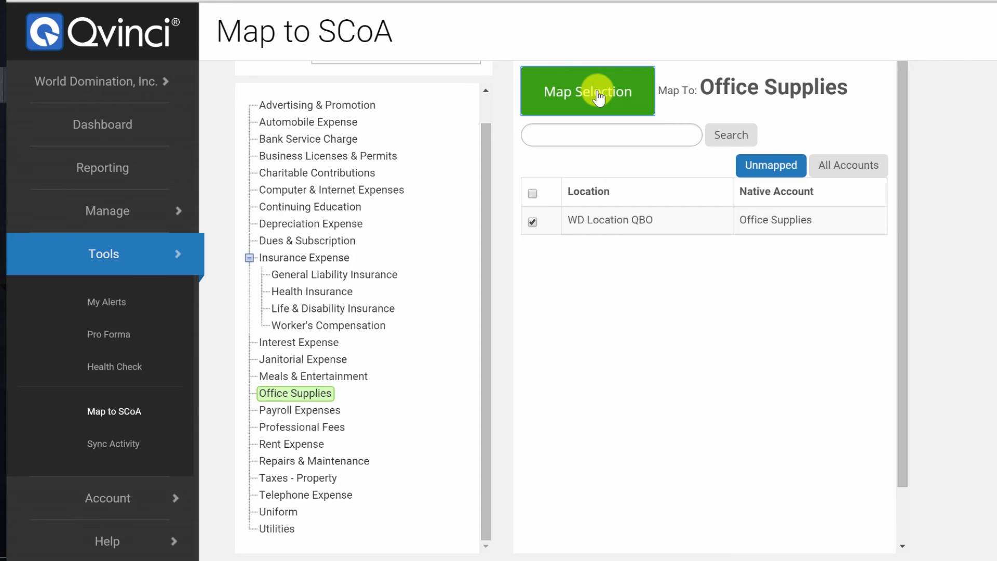
Step: Check the Other Income and Other Expense account types for unmapped native accounts
left_click(449, 163)
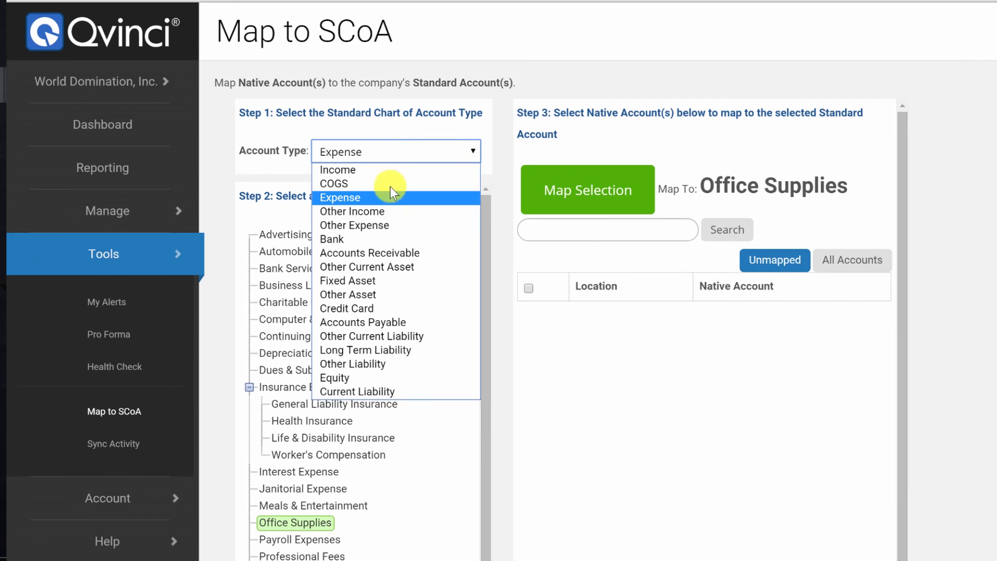
left_click(369, 214)
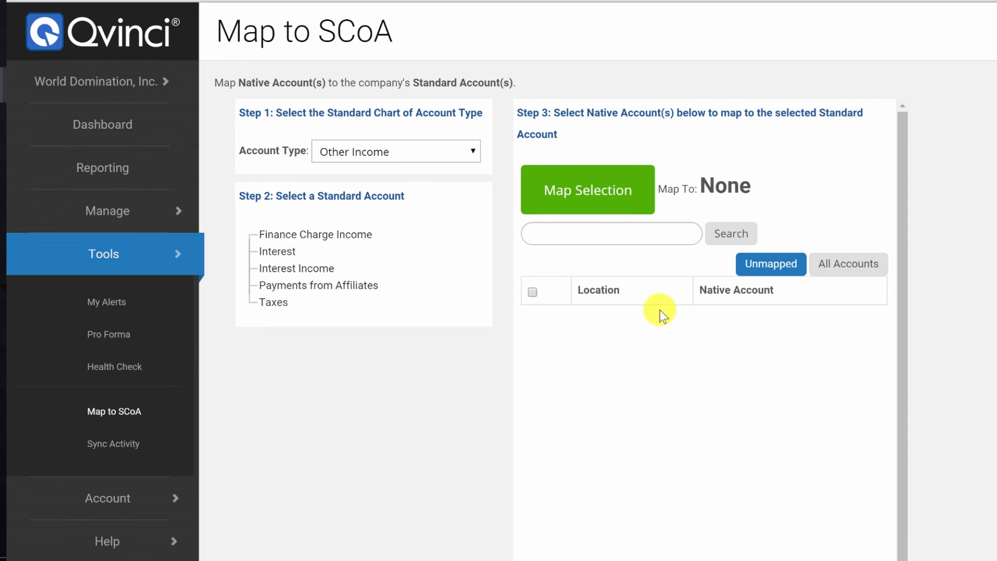
left_click(407, 158)
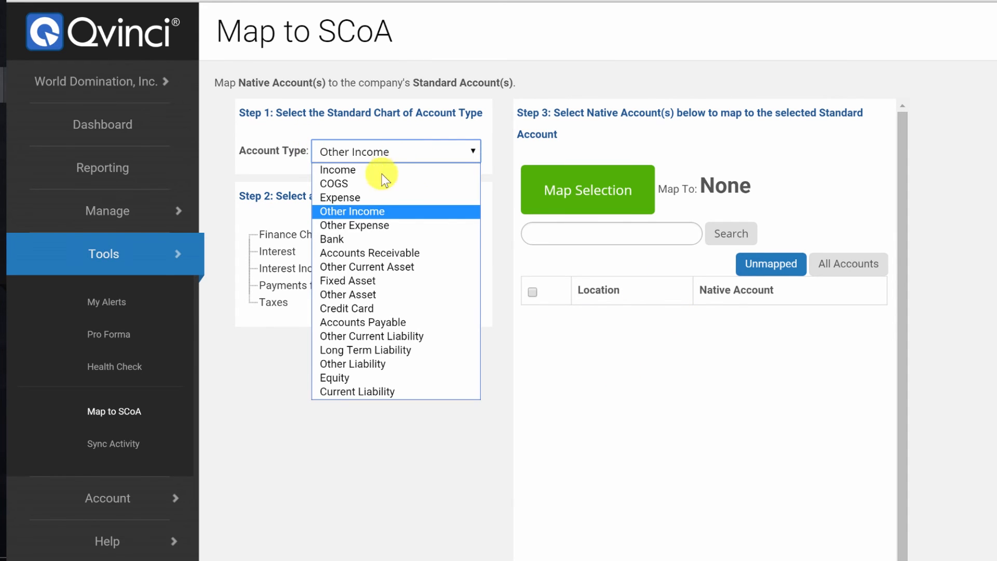
left_click(353, 225)
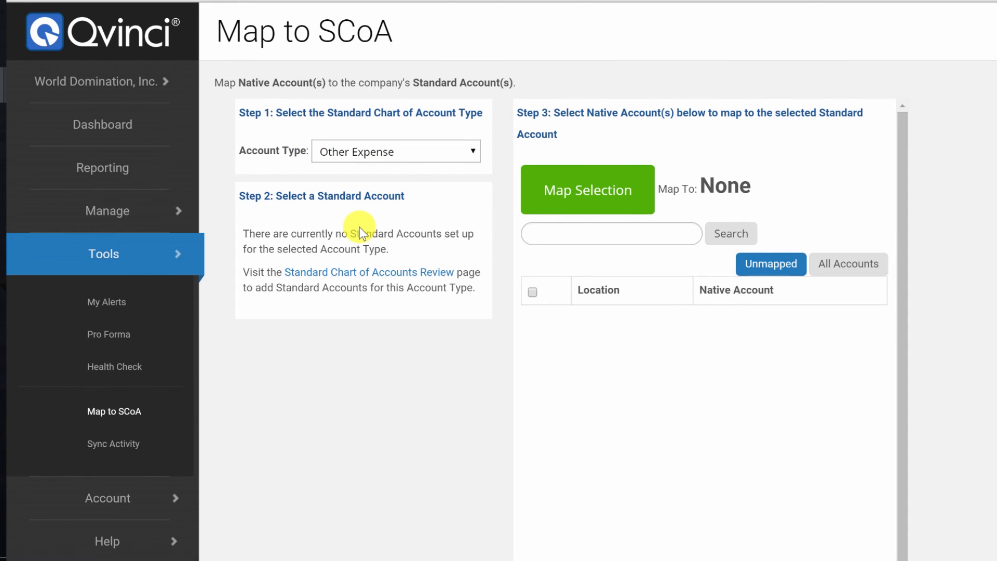
Step: For account type Bank, map the native accounts Checking, iBank, Nerd Operating and Petty Cash to the standard Checking Account
left_click(387, 154)
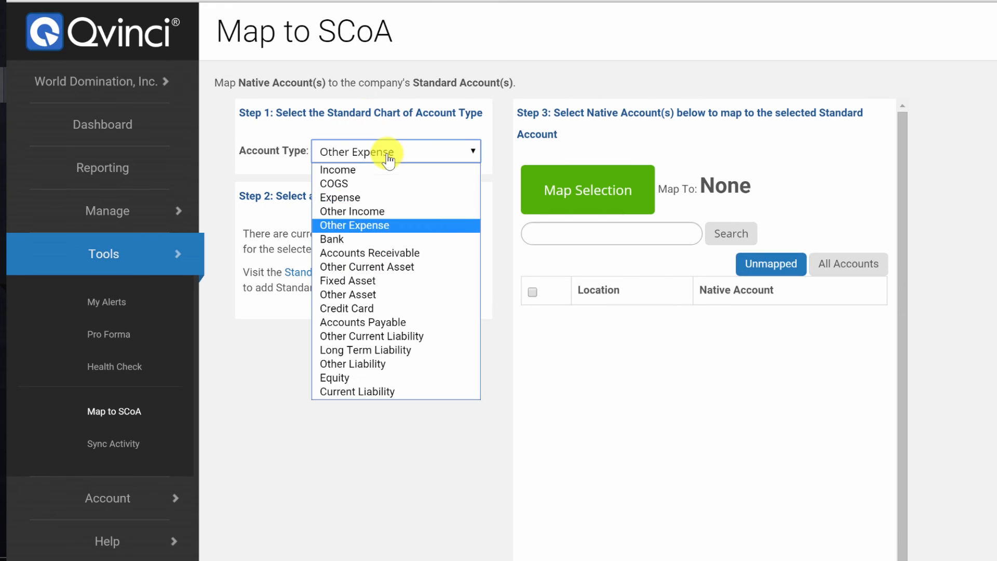
left_click(350, 239)
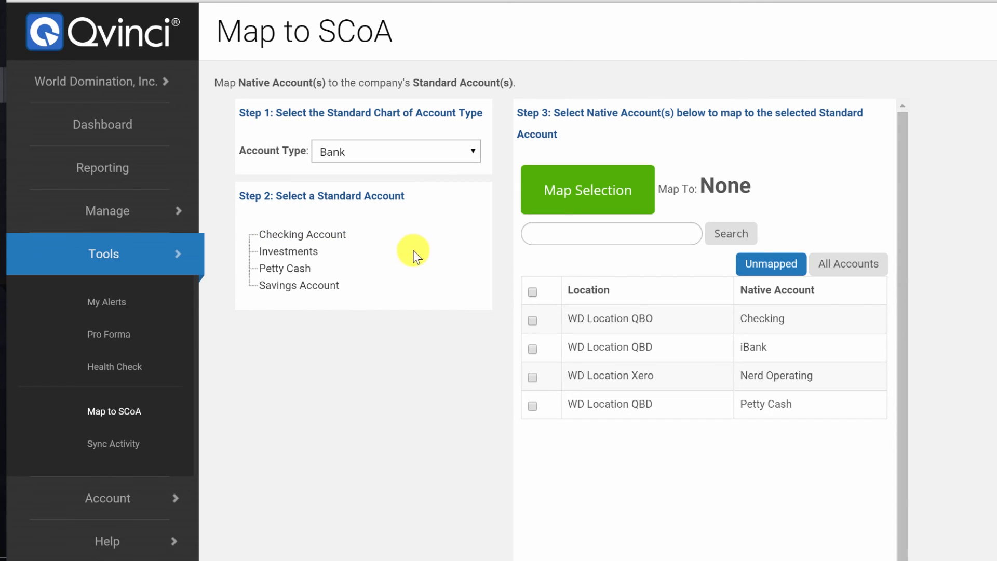
left_click(532, 320)
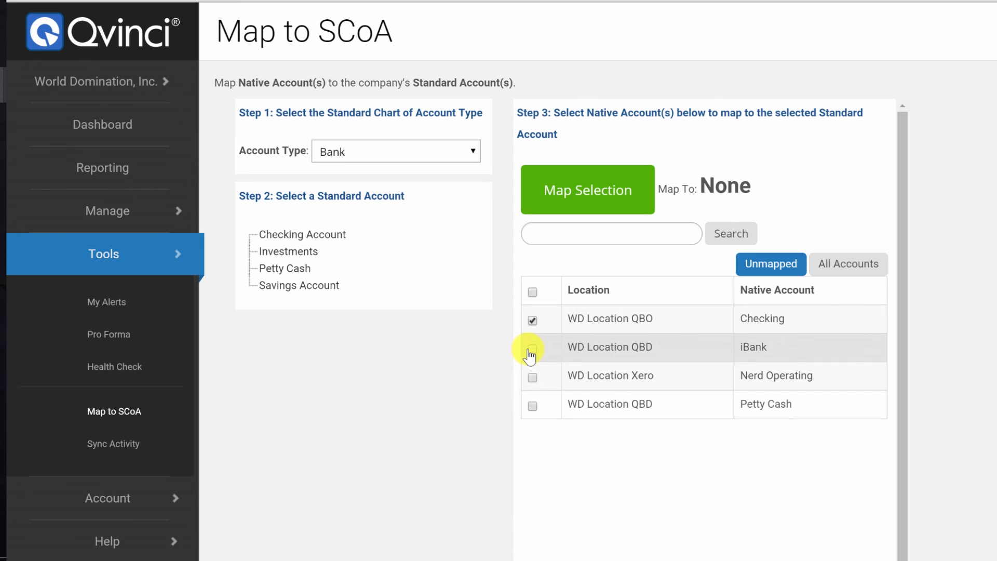
left_click(531, 349)
left_click(533, 378)
left_click(532, 406)
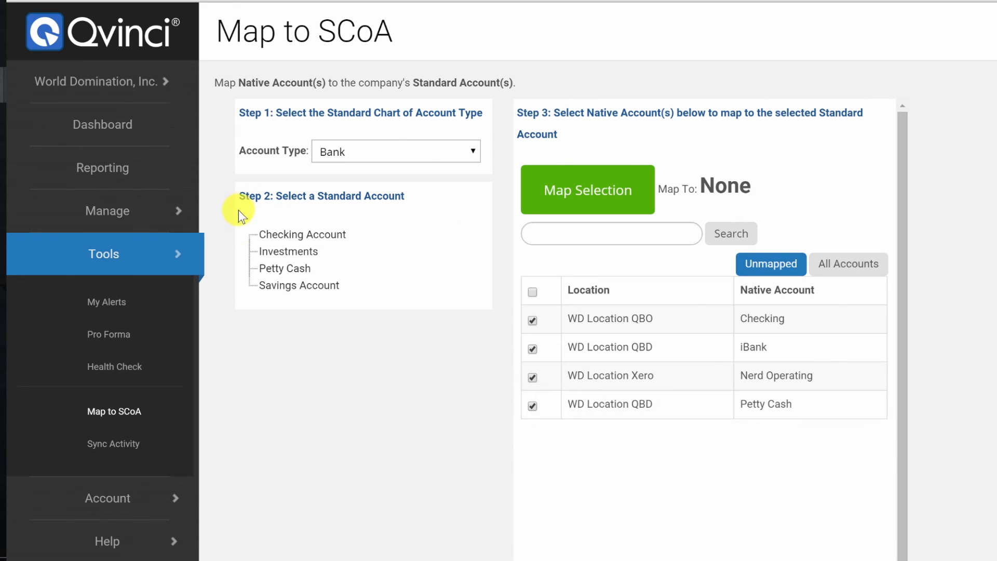
left_click(285, 237)
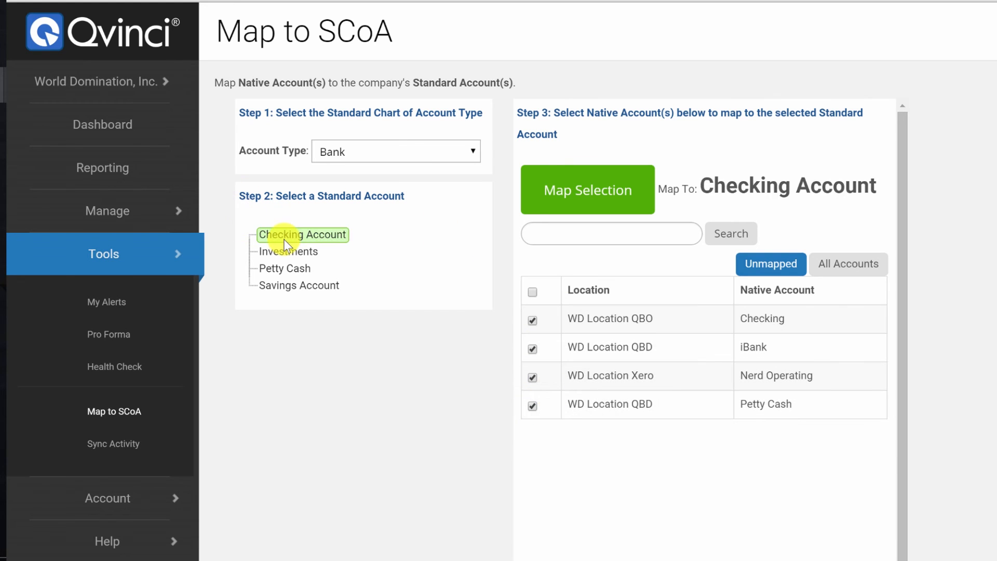
left_click(578, 195)
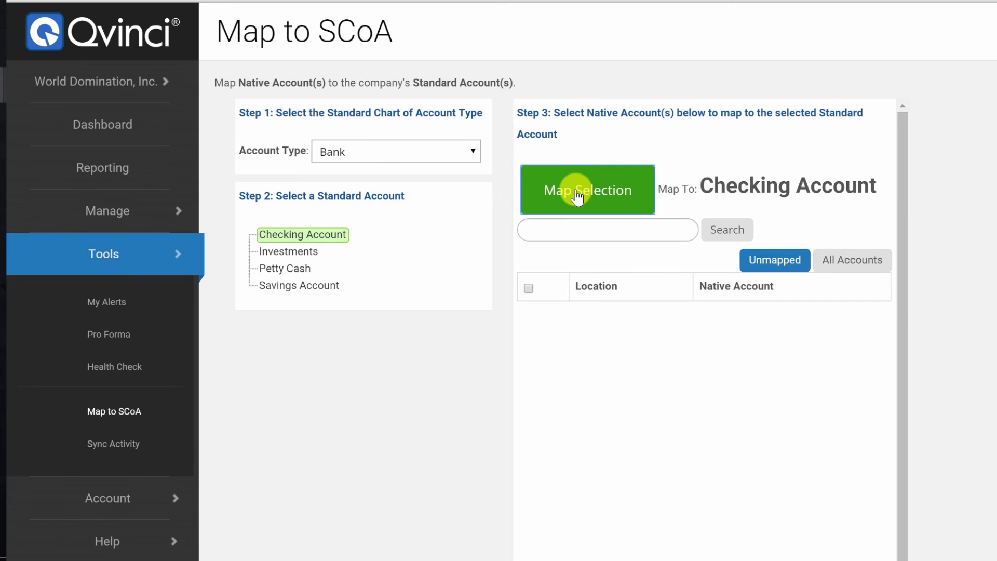
Step: For account type Accounts Receivable, map the WD Location QBO and QBD native Accounts Receivable accounts to the standard Accounts Receivable
left_click(435, 162)
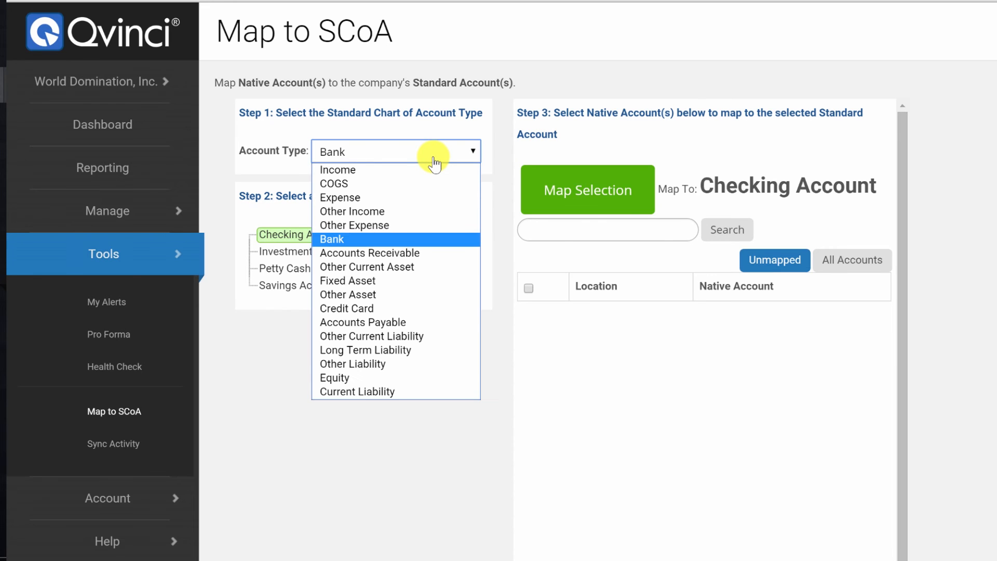
left_click(395, 255)
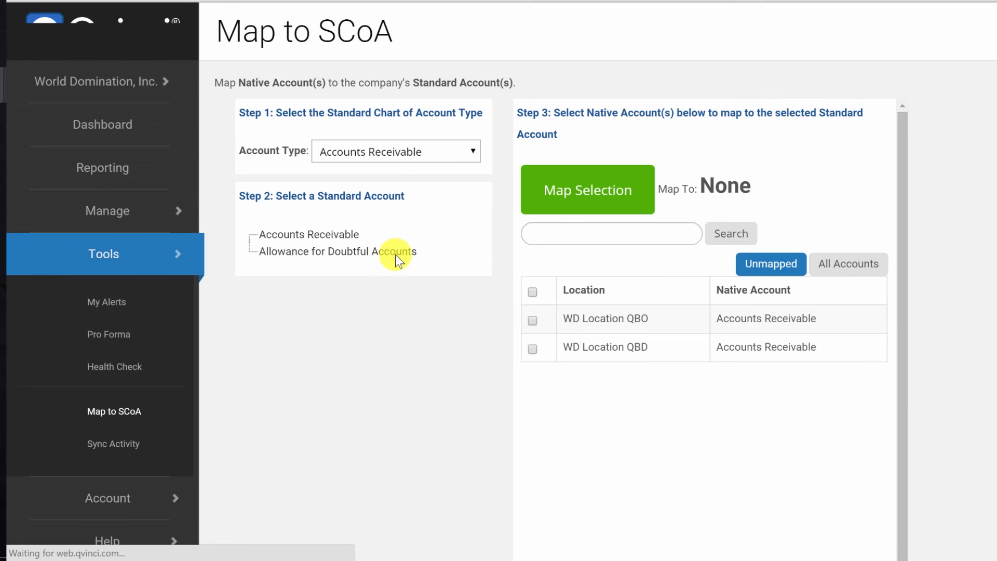
left_click(532, 321)
left_click(533, 349)
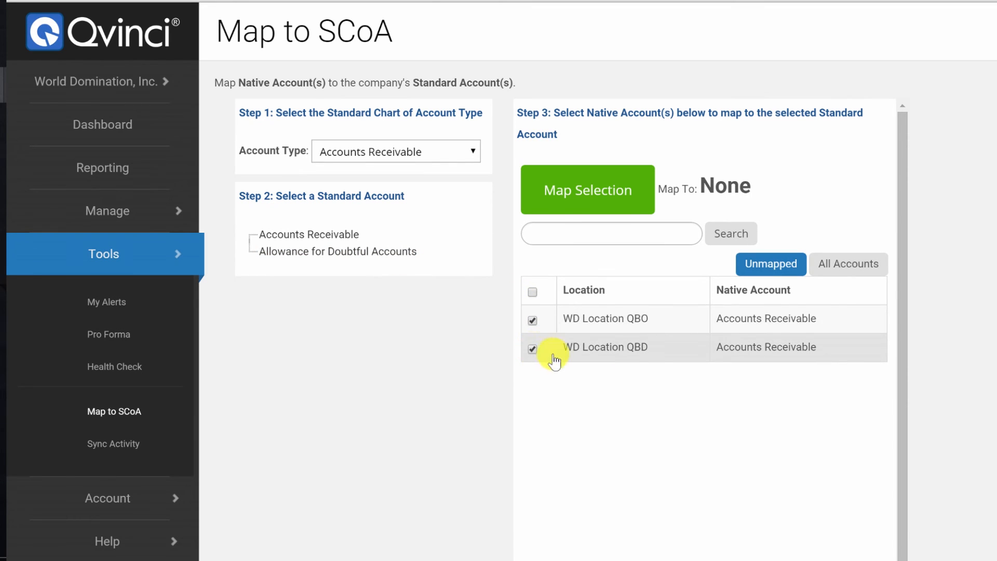
left_click(300, 237)
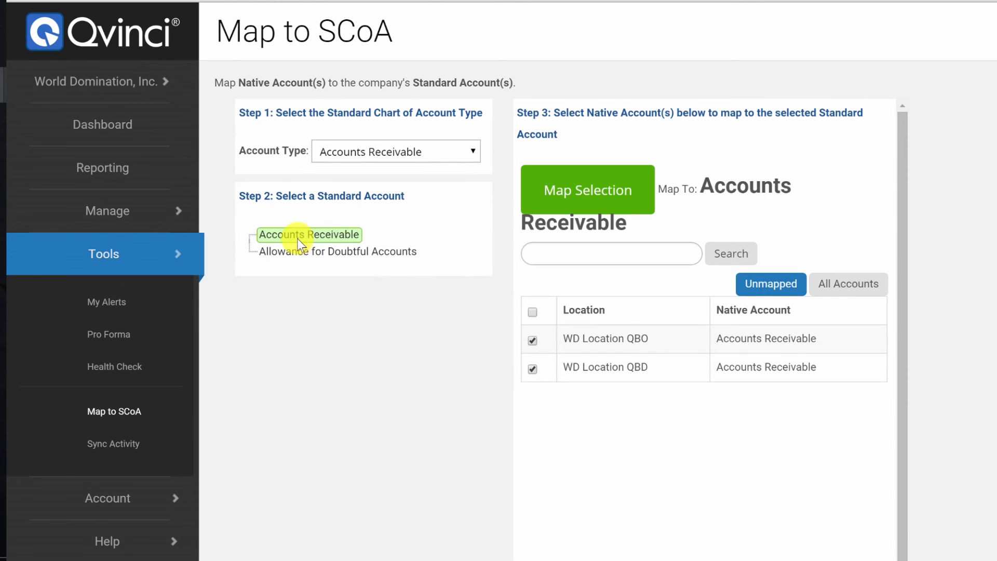
left_click(573, 199)
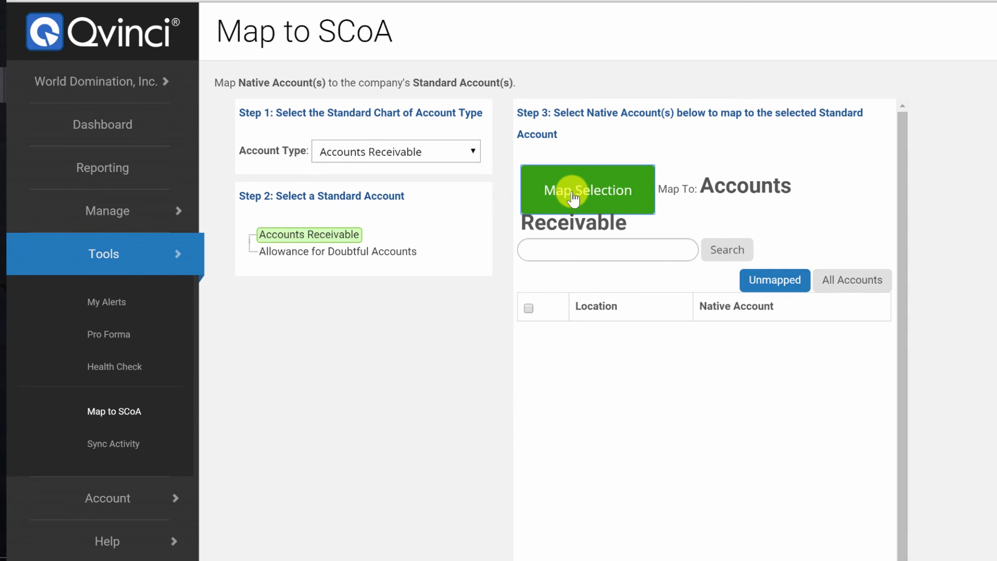
Step: Check Other Current Asset for unmapped accounts, and map the first unmapped native Fixed Asset account to the standard Computer & Equipment account
left_click(431, 150)
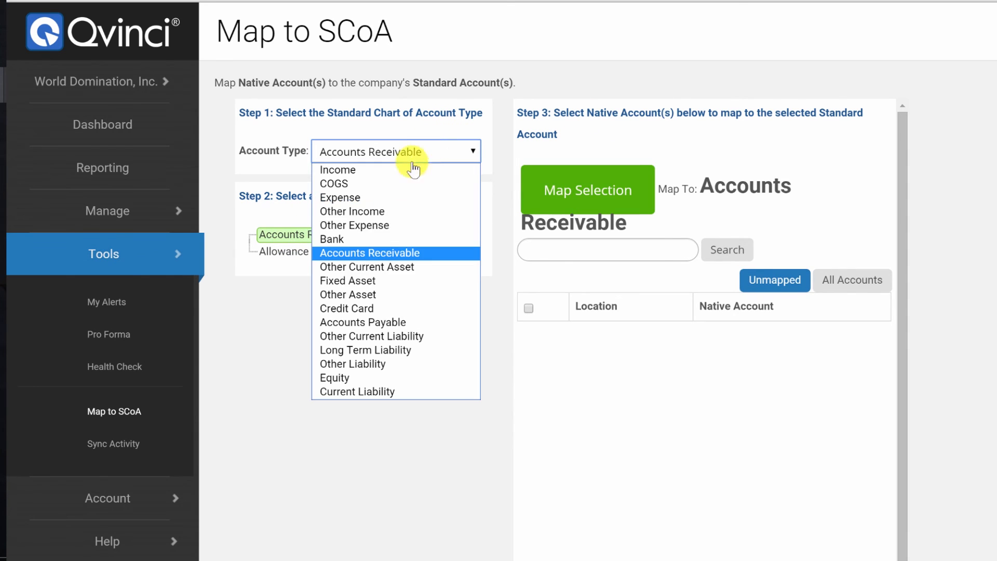
left_click(365, 266)
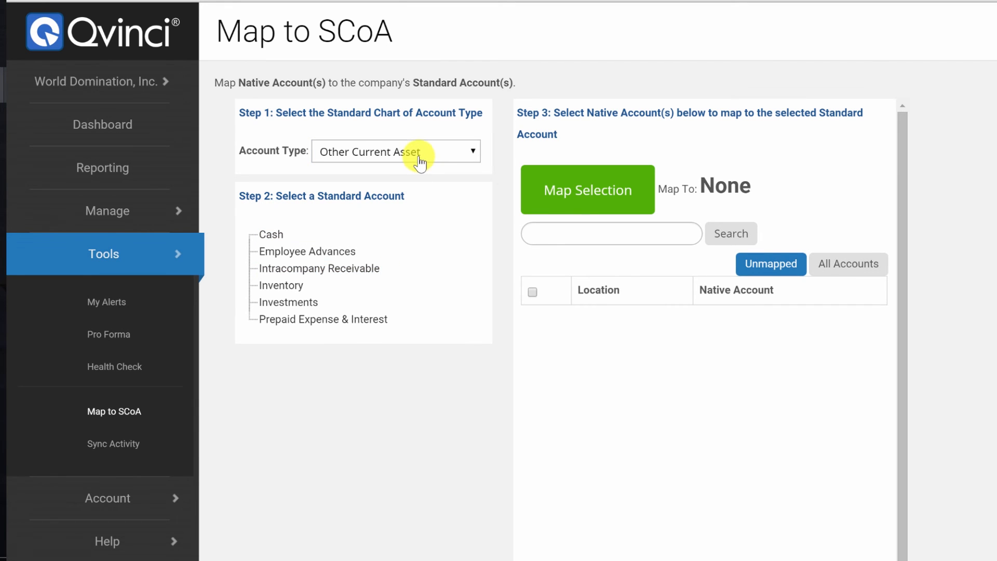
left_click(420, 163)
left_click(350, 276)
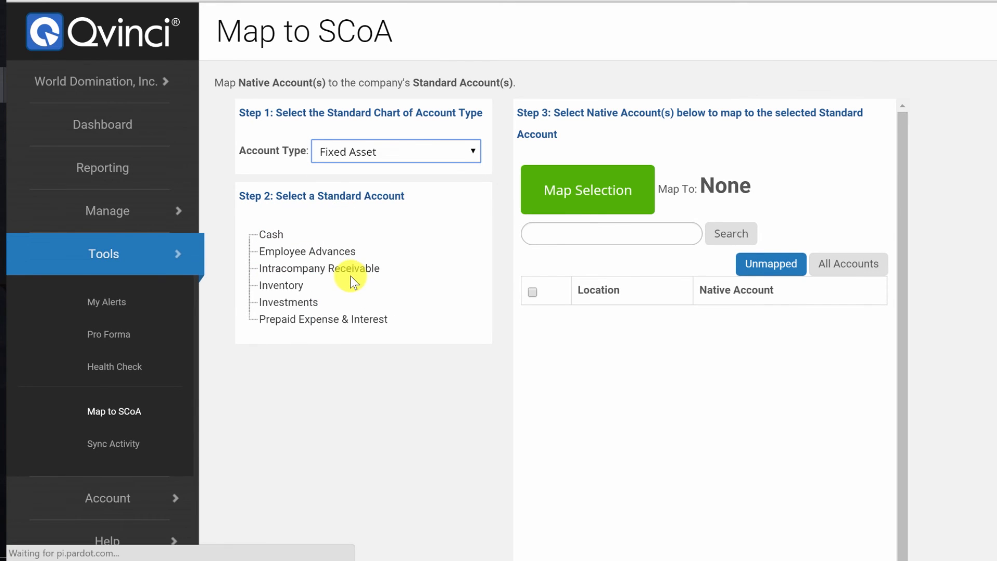
left_click(532, 319)
left_click(304, 302)
left_click(583, 193)
Step: Check the Other Asset, Accounts Payable, Other Current Liability, Long Term Liability and Other Liability account types for unmapped native accounts
left_click(448, 160)
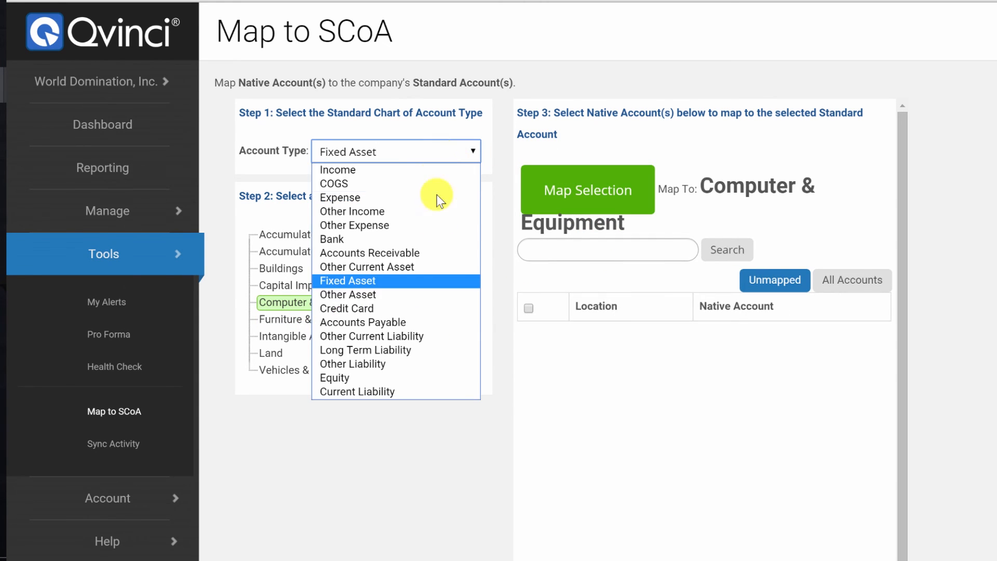
left_click(454, 292)
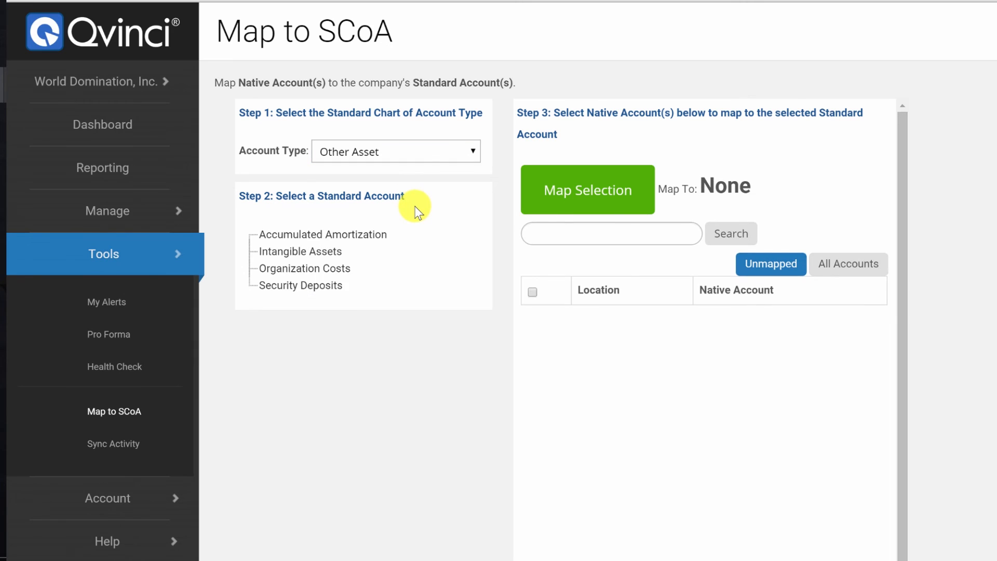
left_click(415, 152)
left_click(344, 323)
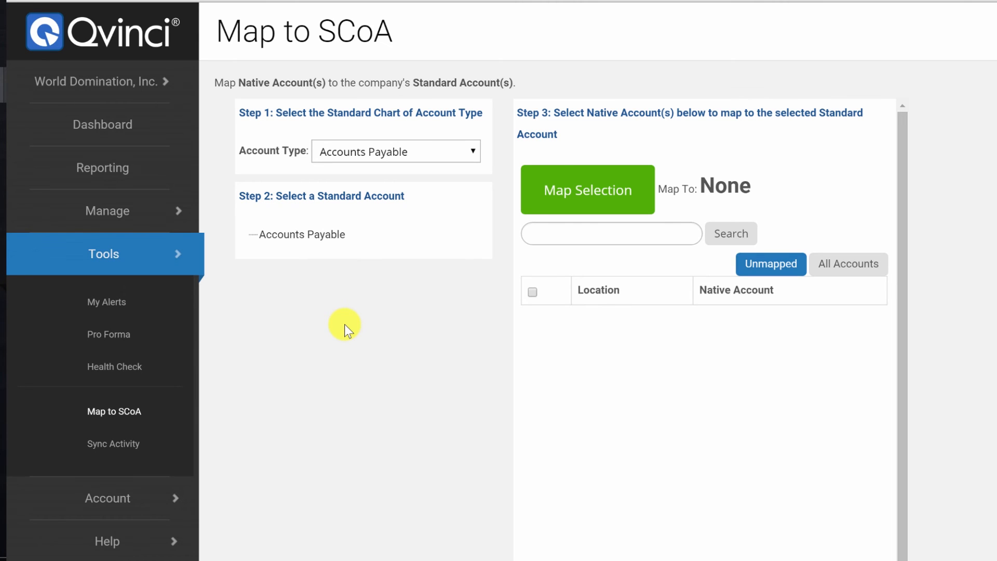
left_click(407, 151)
left_click(376, 336)
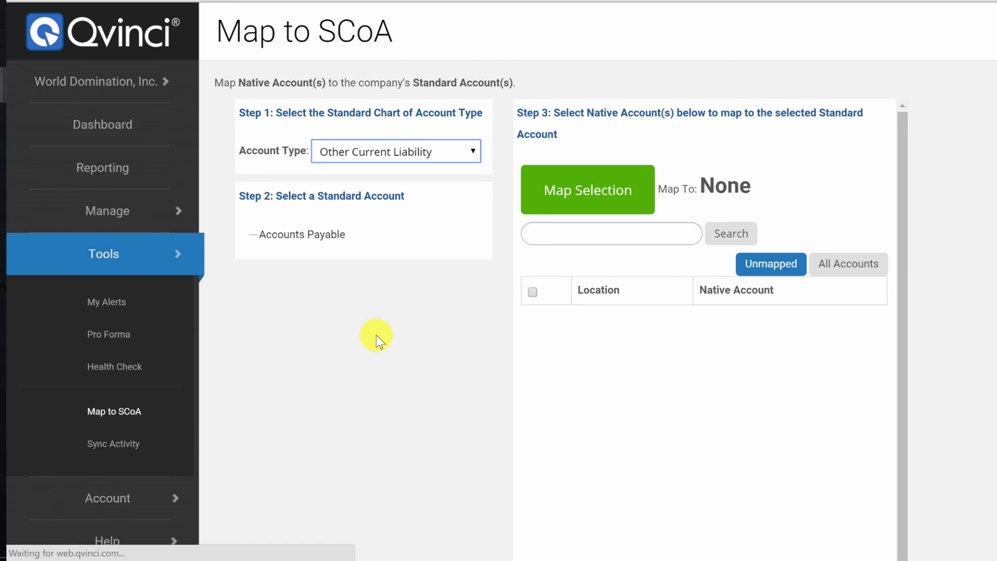
left_click(400, 152)
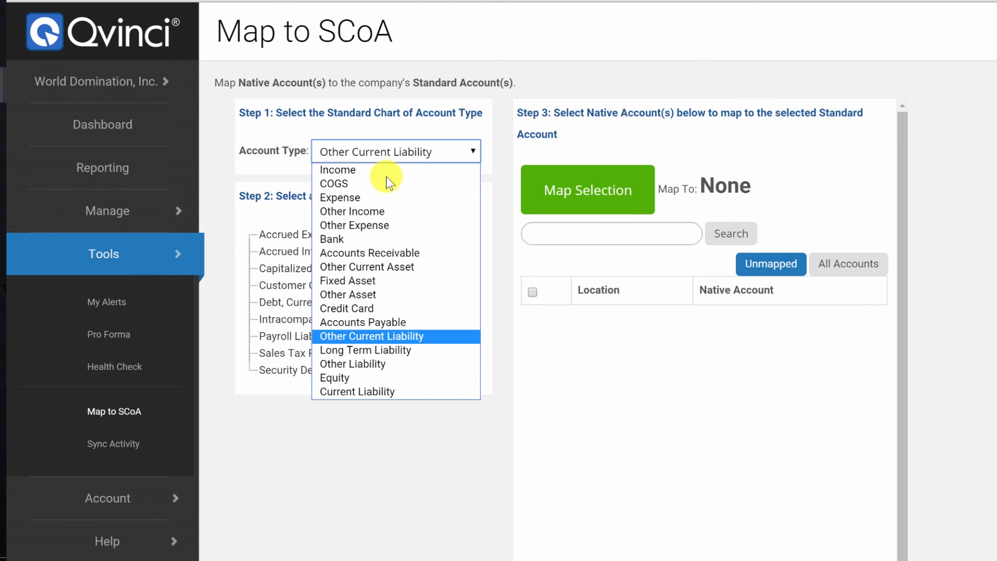
left_click(371, 352)
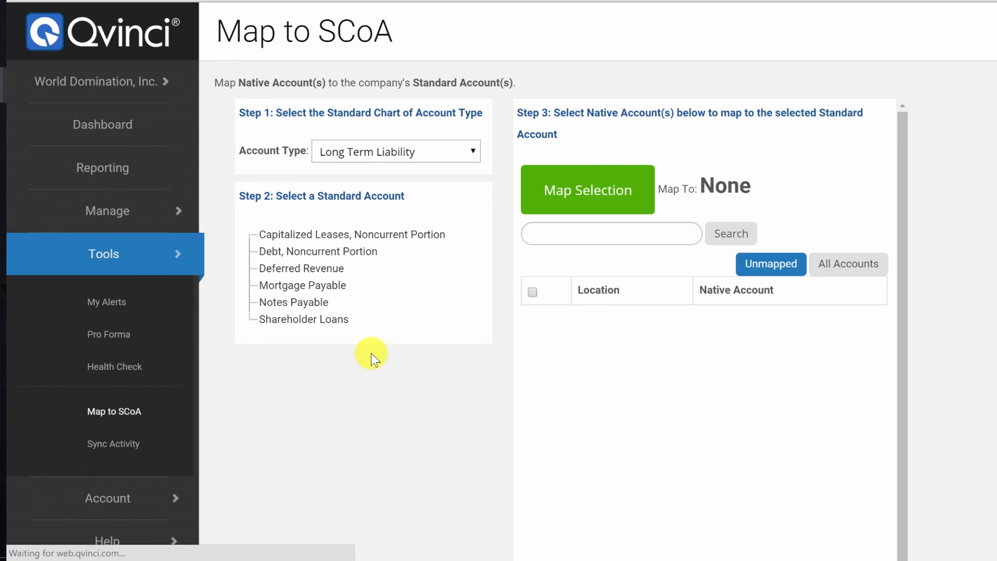
left_click(384, 165)
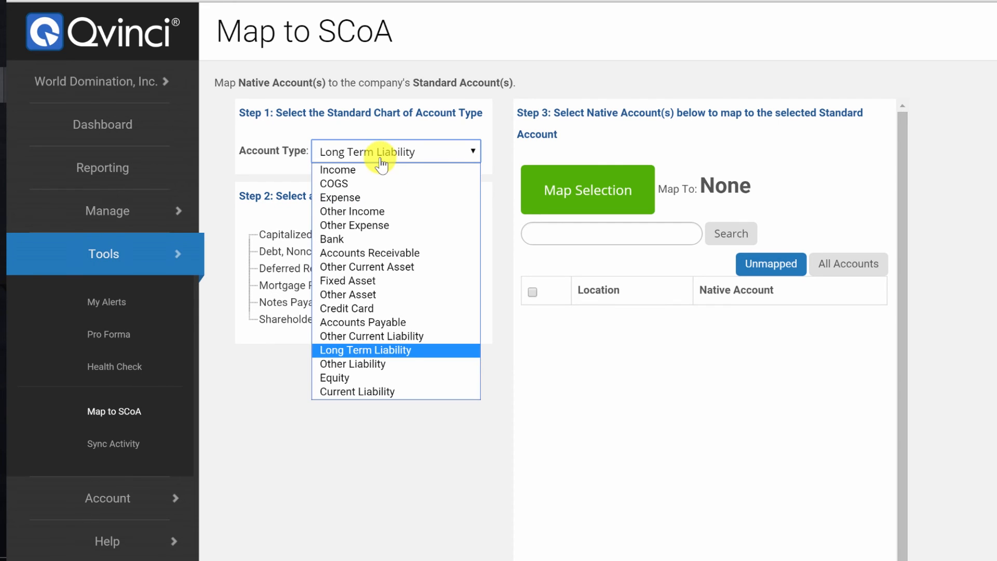
left_click(391, 365)
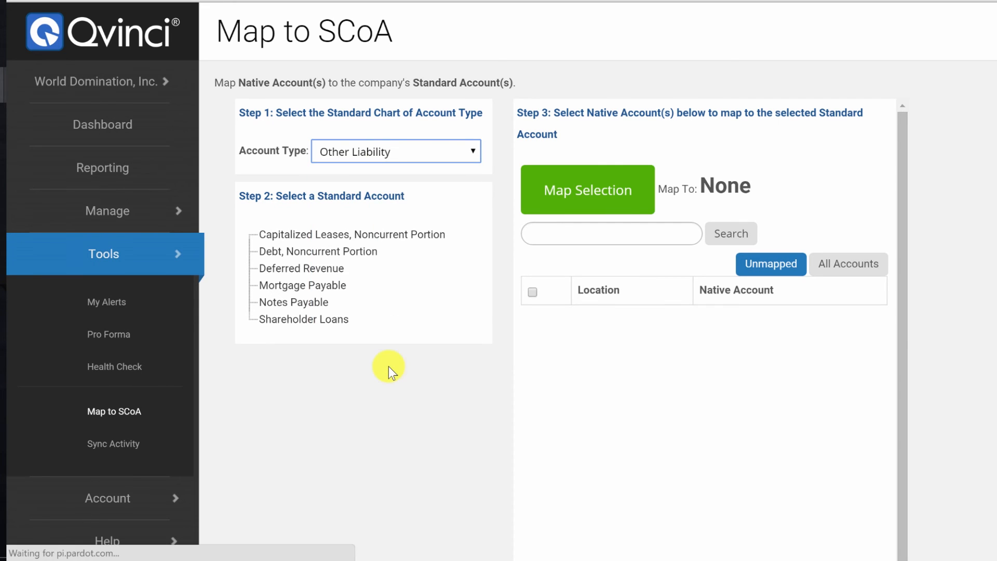
Step: For account type Equity, map WD Location QBO's native Net Income account to the standard Net Income account
left_click(383, 164)
left_click(351, 381)
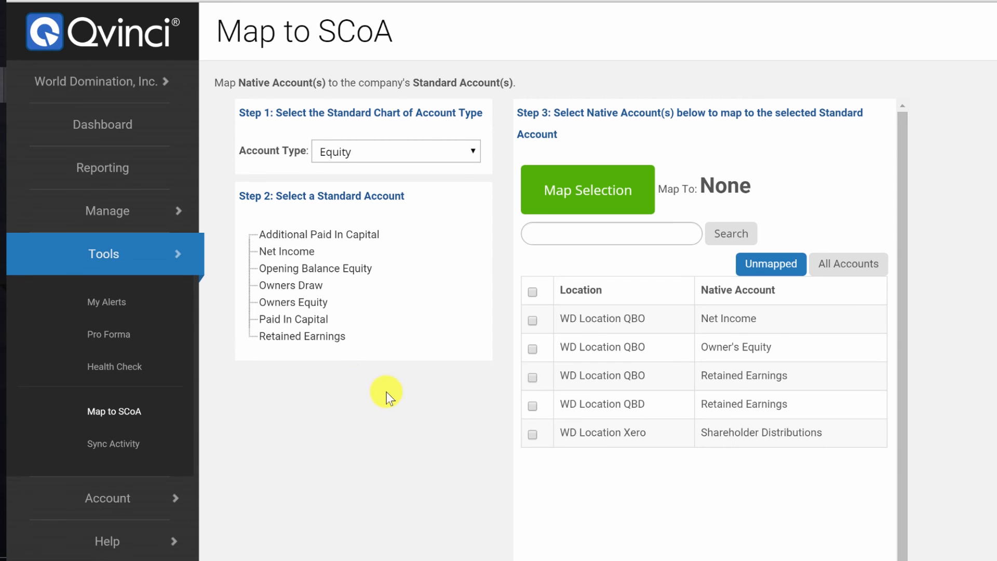
left_click(532, 320)
left_click(301, 253)
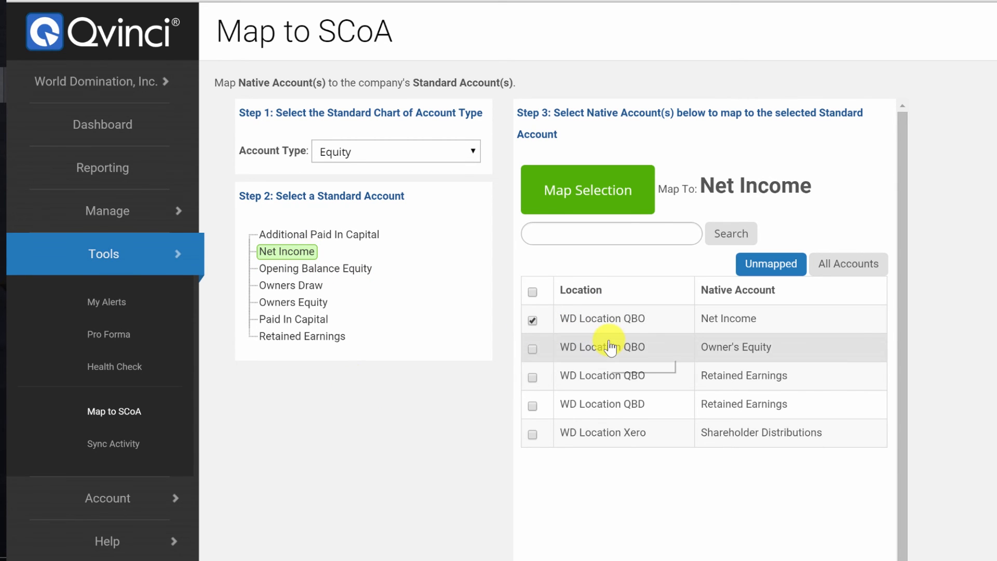
left_click(591, 188)
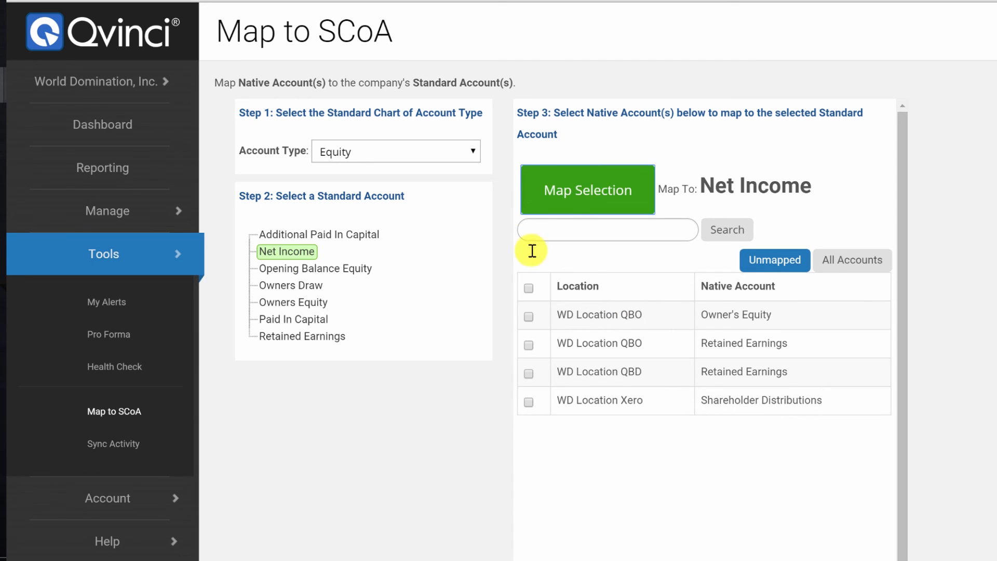
Step: Map WD Location QBO's Owner's Equity to the standard Owners Equity account, and WD Location Xero's Shareholder Distributions to Owners Draw
left_click(529, 316)
left_click(291, 303)
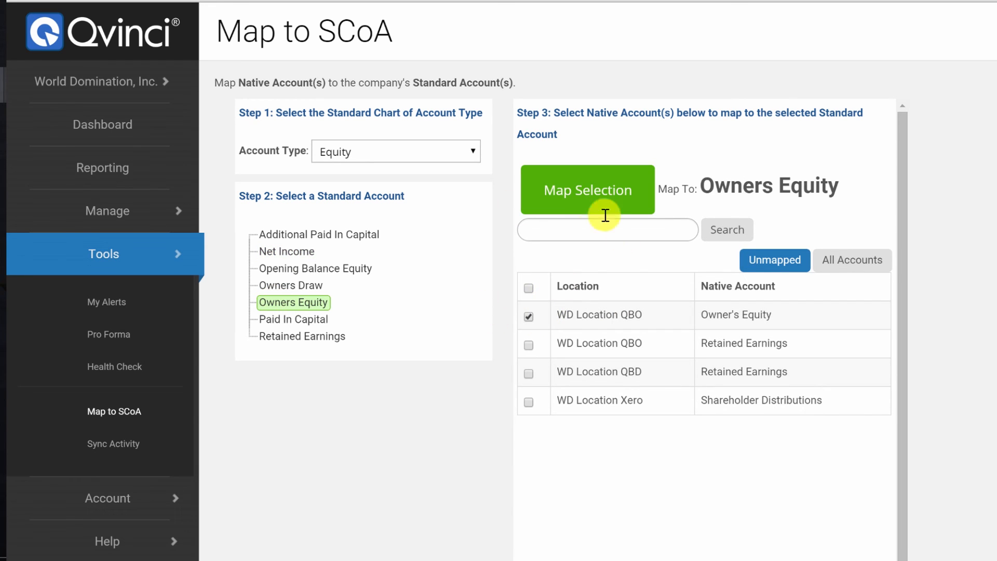
left_click(581, 189)
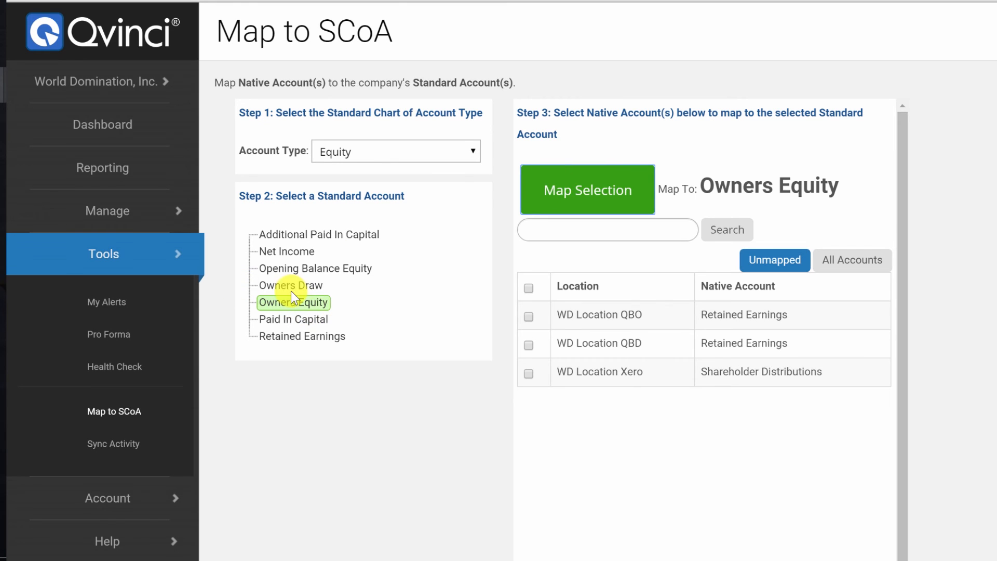
left_click(285, 288)
left_click(529, 373)
left_click(595, 186)
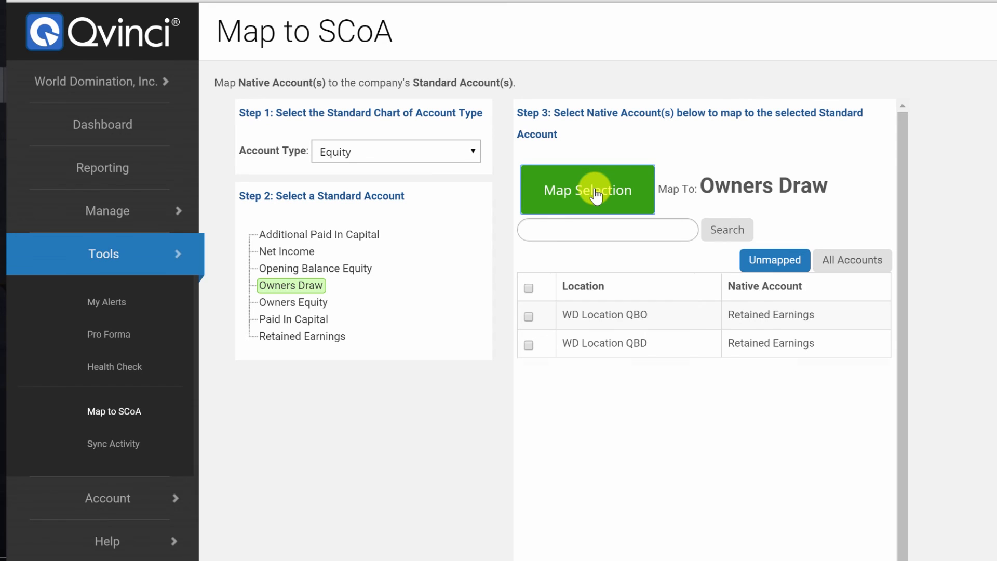
Step: Map the native Retained Earnings accounts of WD Location QBO and WD Location QBD to the standard Retained Earnings account
left_click(302, 336)
left_click(529, 316)
left_click(529, 345)
left_click(571, 192)
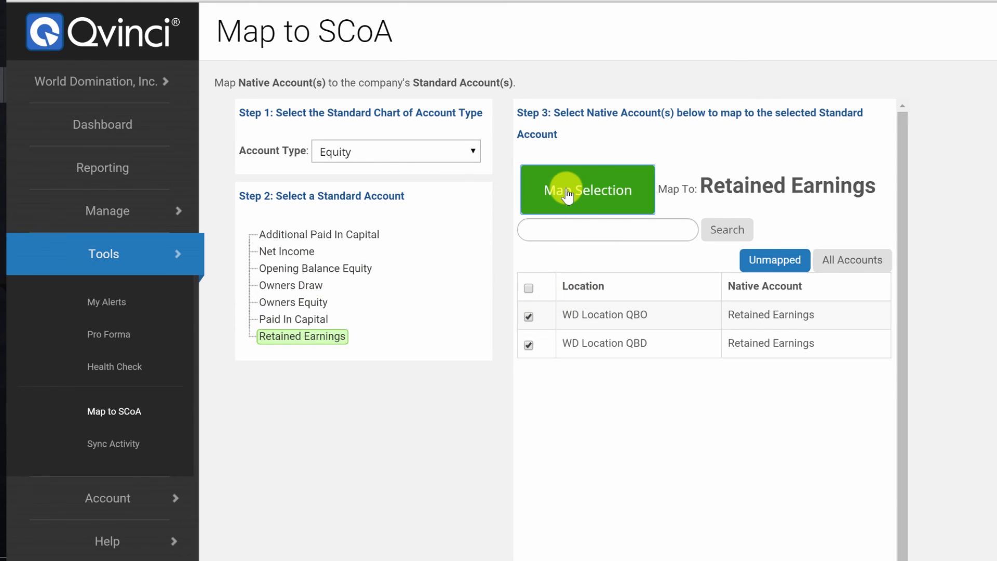